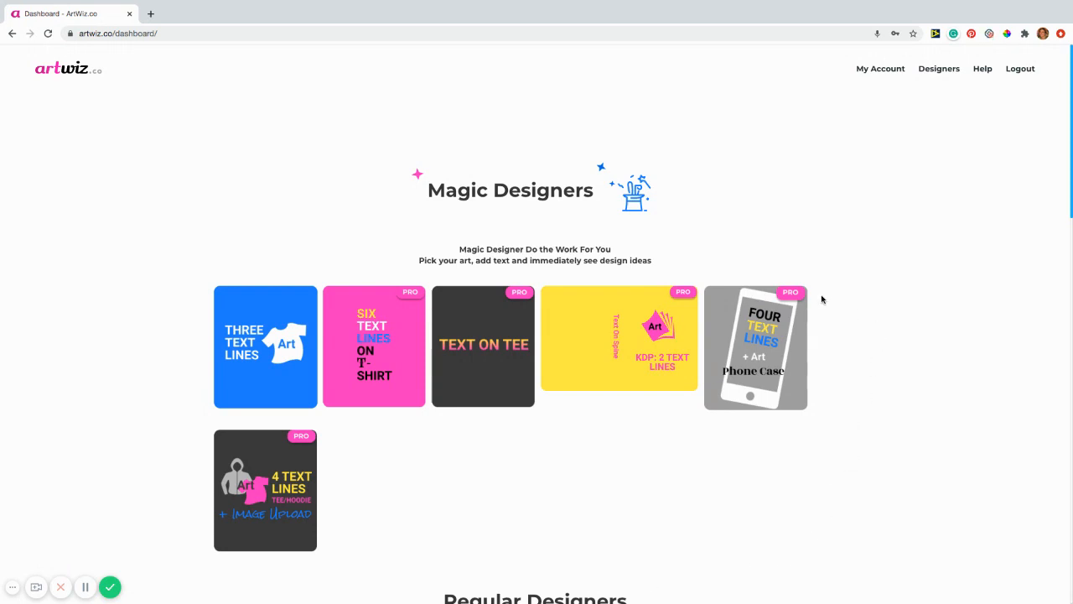
- Open the four-line phone case magic designer and enter LIVE, LAUGH, LOVE and 2020 as the four text lines
{"action": "left_click", "coordinate": [764, 334]}
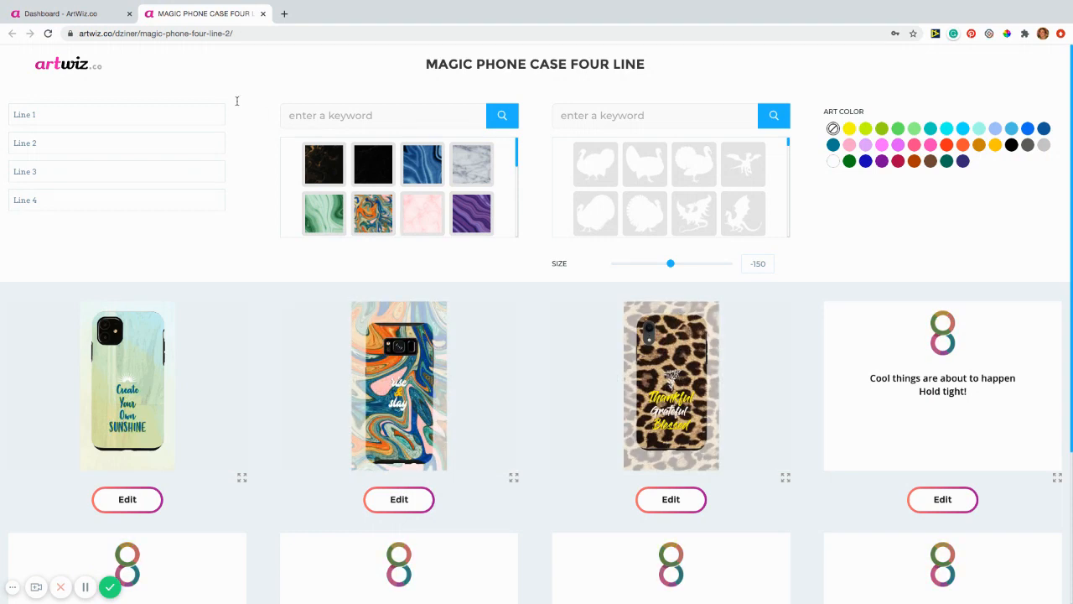
{"action": "triple_click", "coordinate": [34, 113]}
{"action": "type", "text": "LIVE"}
{"action": "key", "text": "Tab"}
{"action": "type", "text": "LAUGH"}
{"action": "key", "text": "Tab"}
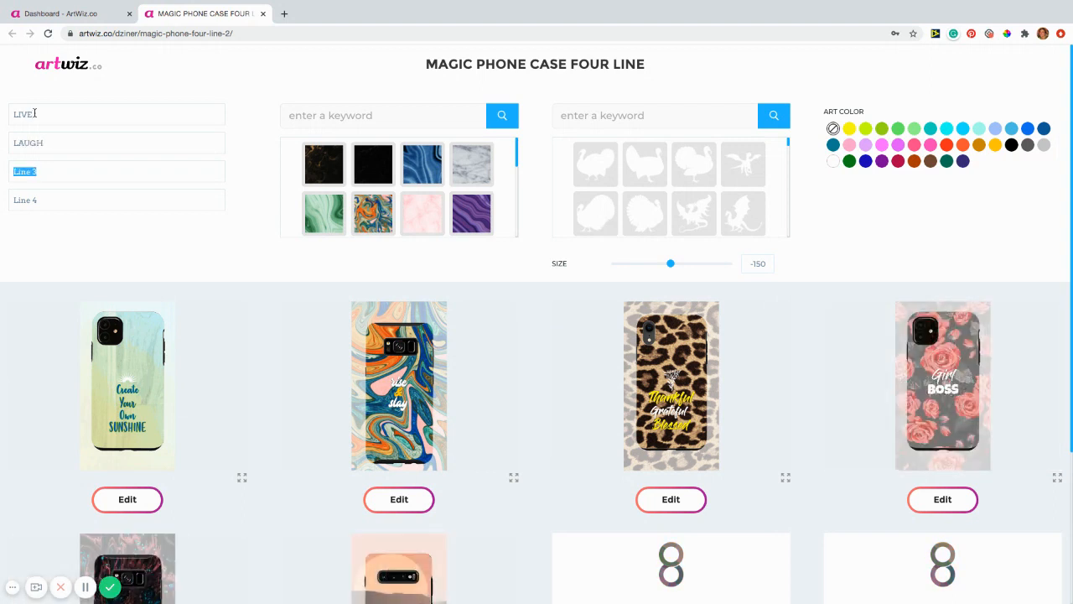
{"action": "type", "text": "LOVE"}
{"action": "key", "text": "Tab"}
{"action": "type", "text": "202"}
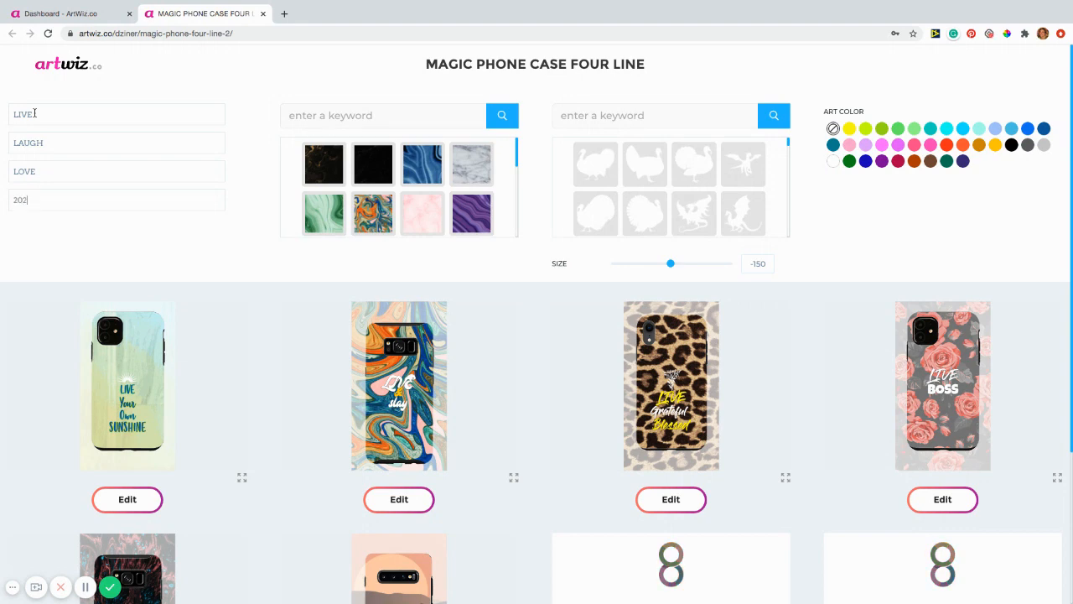
{"action": "type", "text": "0"}
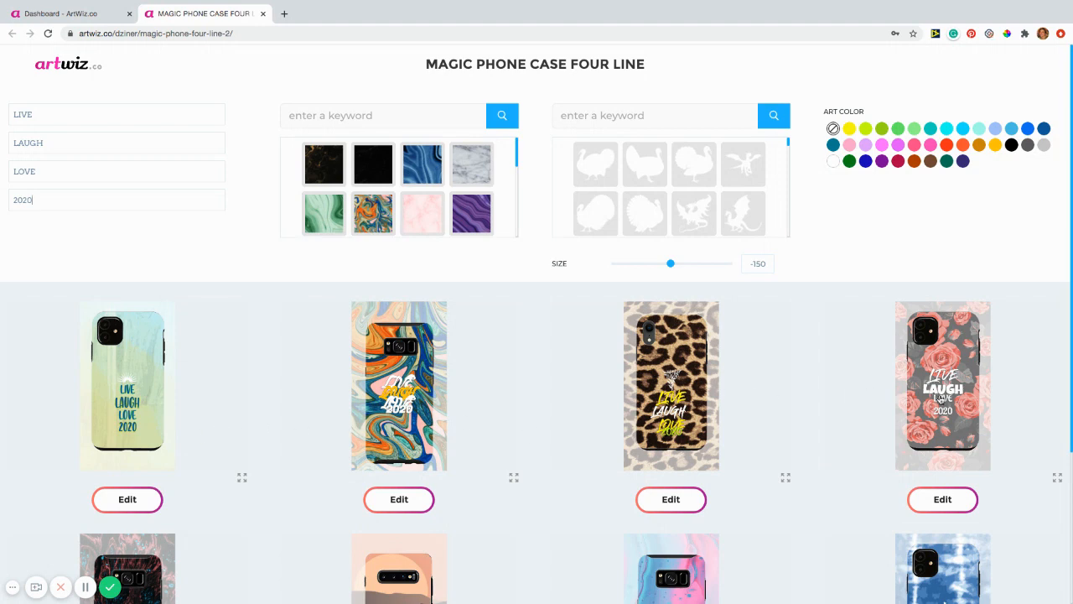
- Look over the generated phone case designs and search the backdrop library for "beach"
{"action": "scroll", "coordinate": [971, 467], "scroll_direction": "down", "scroll_amount": 5}
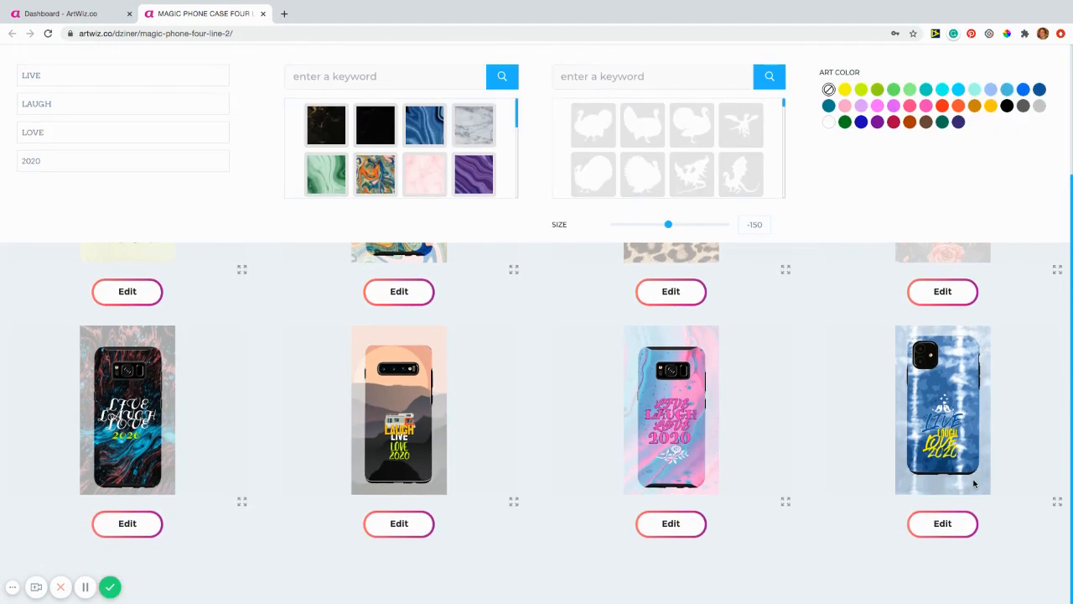
{"action": "scroll", "coordinate": [975, 484], "scroll_direction": "up", "scroll_amount": 3}
{"action": "scroll", "coordinate": [974, 484], "scroll_direction": "up", "scroll_amount": 2}
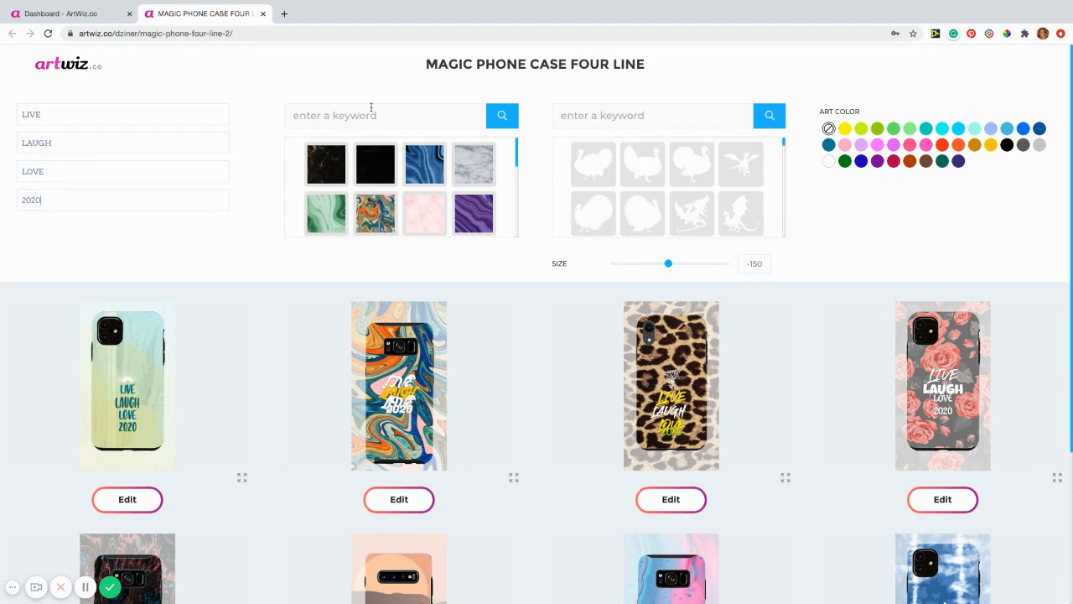
{"action": "left_click", "coordinate": [371, 115]}
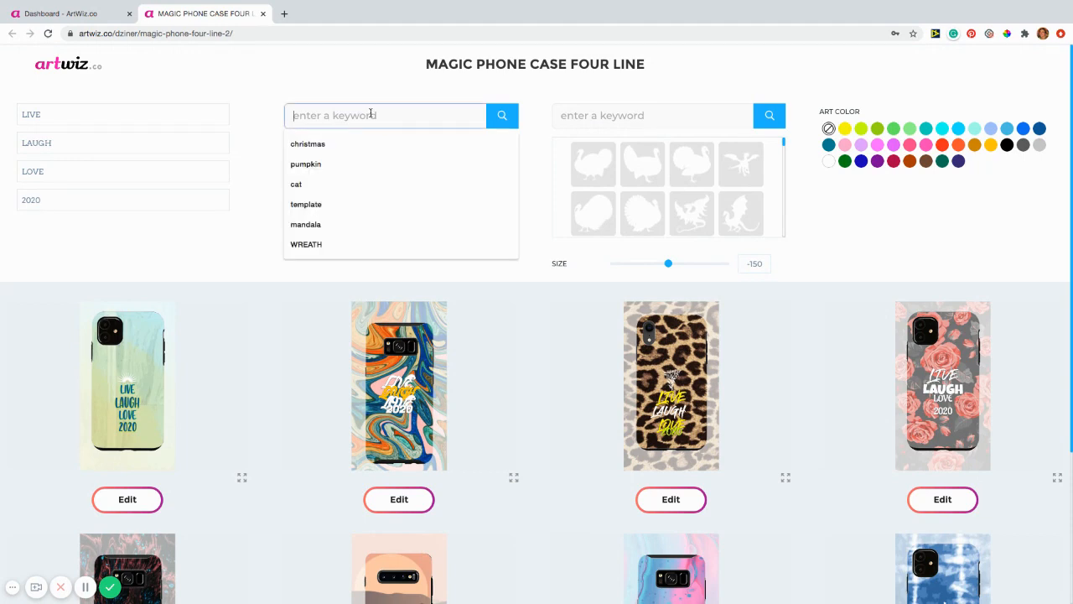
{"action": "type", "text": "beach"}
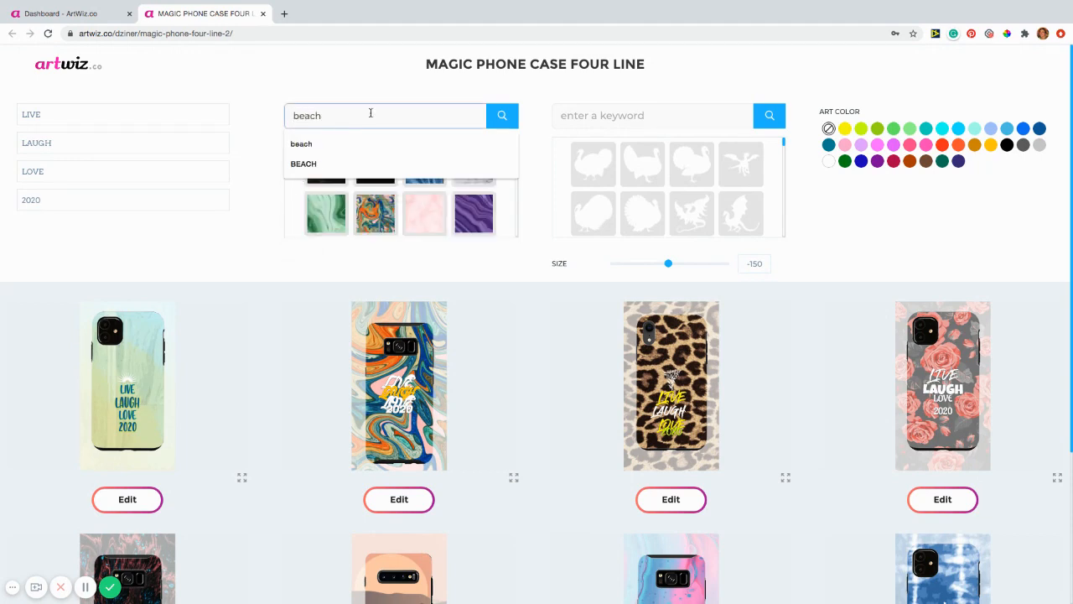
{"action": "left_click", "coordinate": [267, 206]}
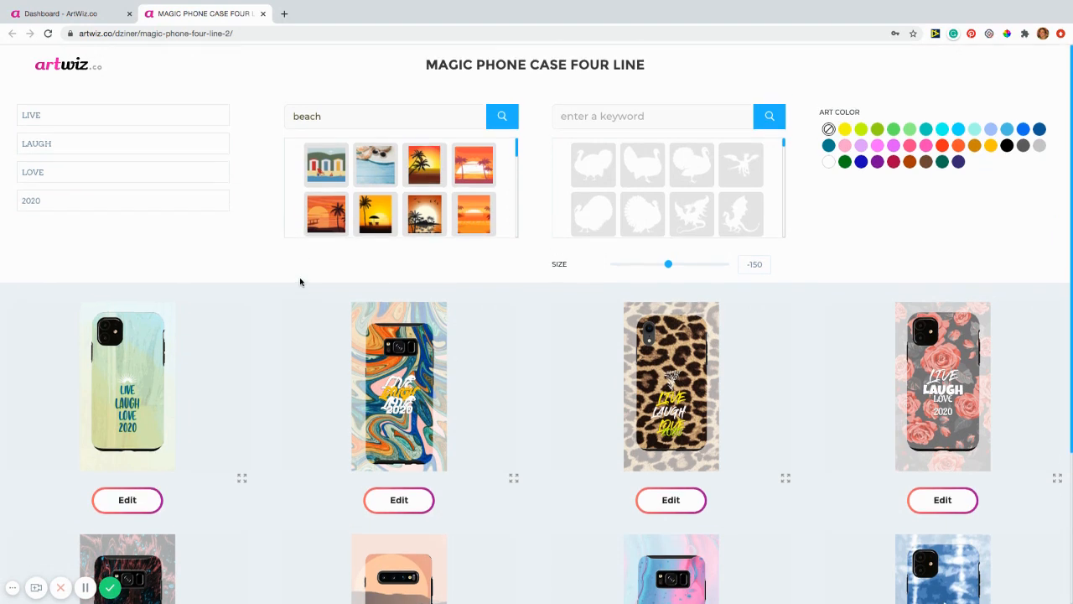
- Try the sunhat-and-sunglasses backdrop, the pink palm sunset and the plain orange sunset on the phone cases
{"action": "left_click", "coordinate": [376, 174]}
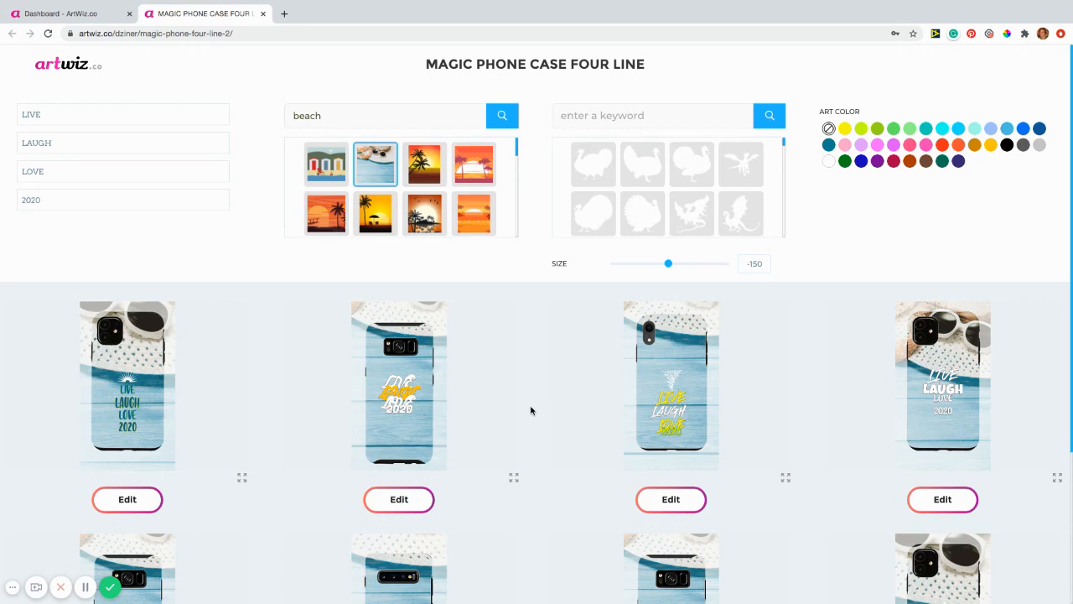
{"action": "scroll", "coordinate": [548, 441], "scroll_direction": "down", "scroll_amount": 3}
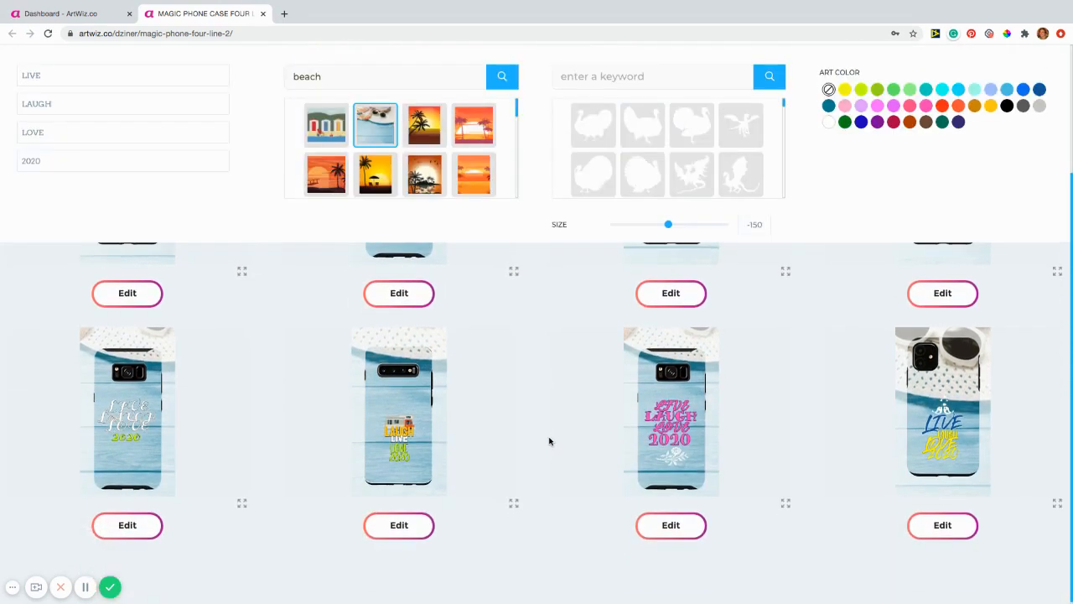
{"action": "scroll", "coordinate": [536, 411], "scroll_direction": "up", "scroll_amount": 3}
{"action": "left_click", "coordinate": [471, 168]}
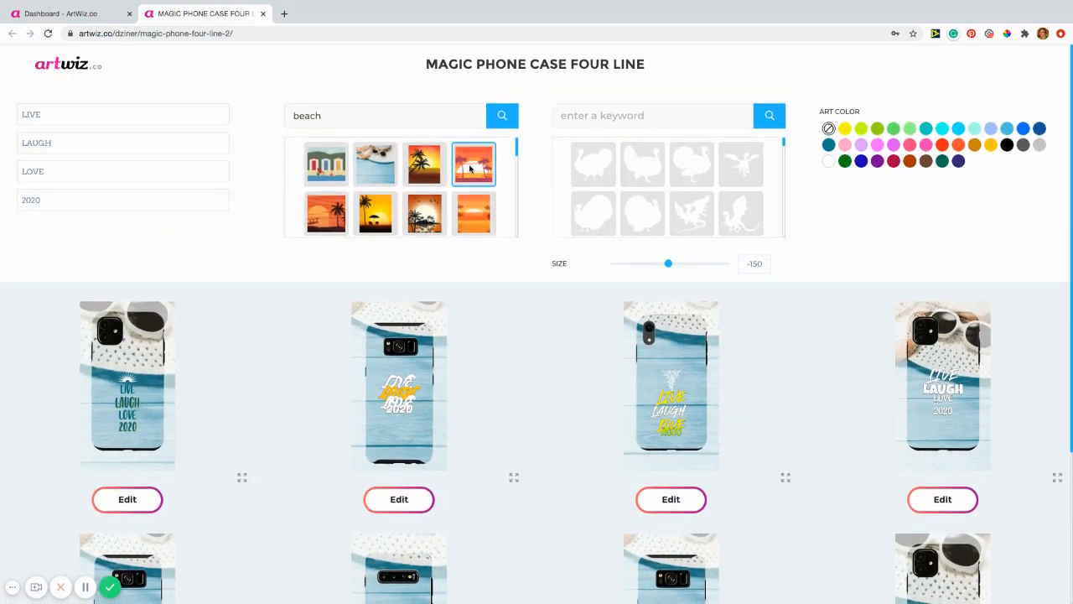
{"action": "left_click", "coordinate": [476, 214]}
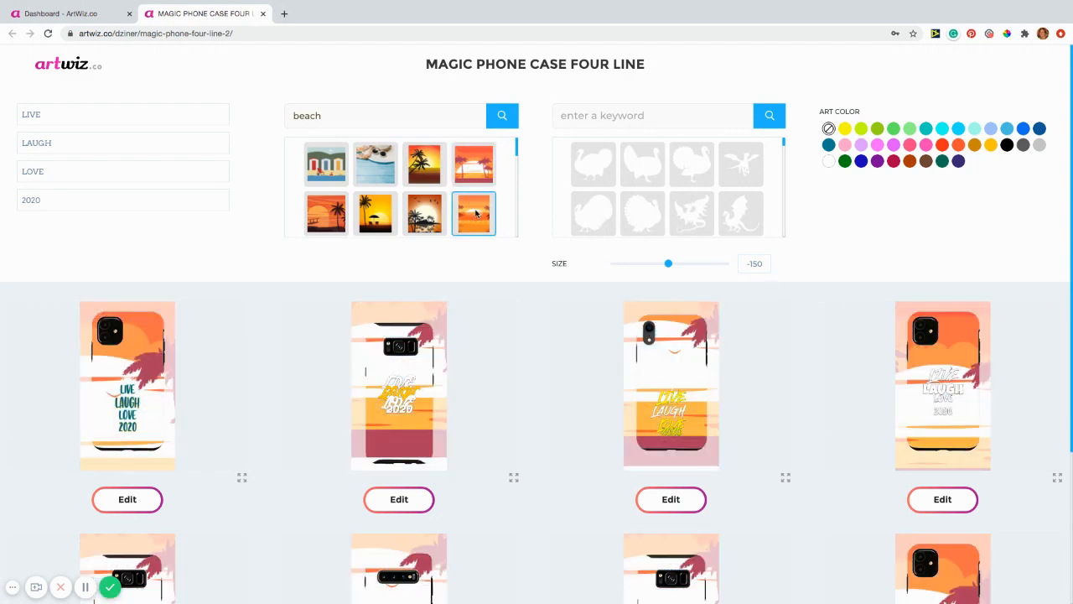
{"action": "scroll", "coordinate": [476, 282], "scroll_direction": "down", "scroll_amount": 1}
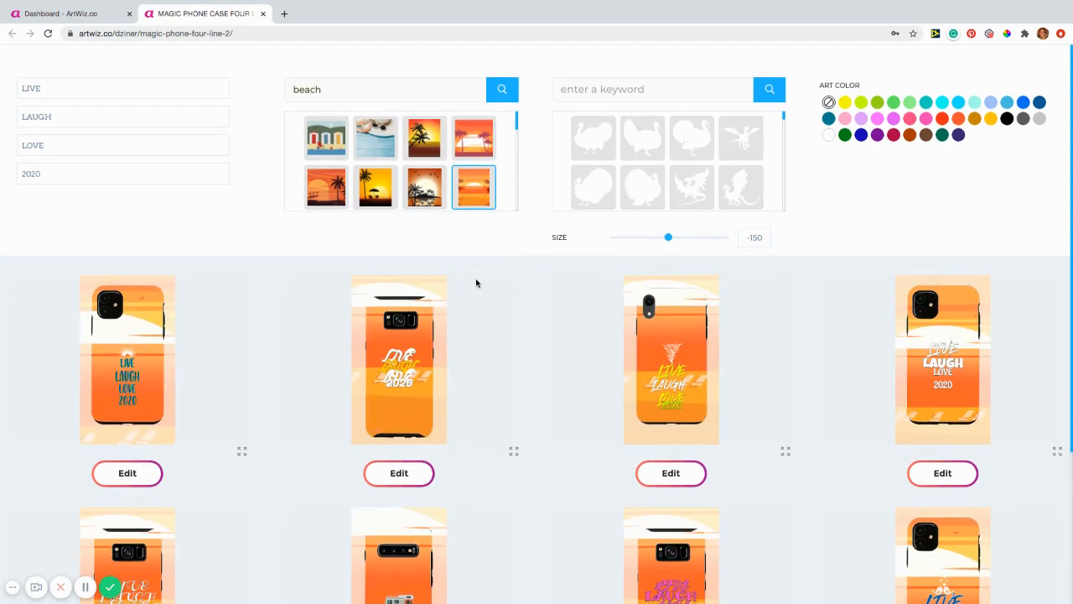
{"action": "scroll", "coordinate": [476, 282], "scroll_direction": "up", "scroll_amount": 1}
- Try the yellow palm sunset and the lifeguard tower beach photo as phone case backdrops
{"action": "scroll", "coordinate": [453, 212], "scroll_direction": "down", "scroll_amount": 2}
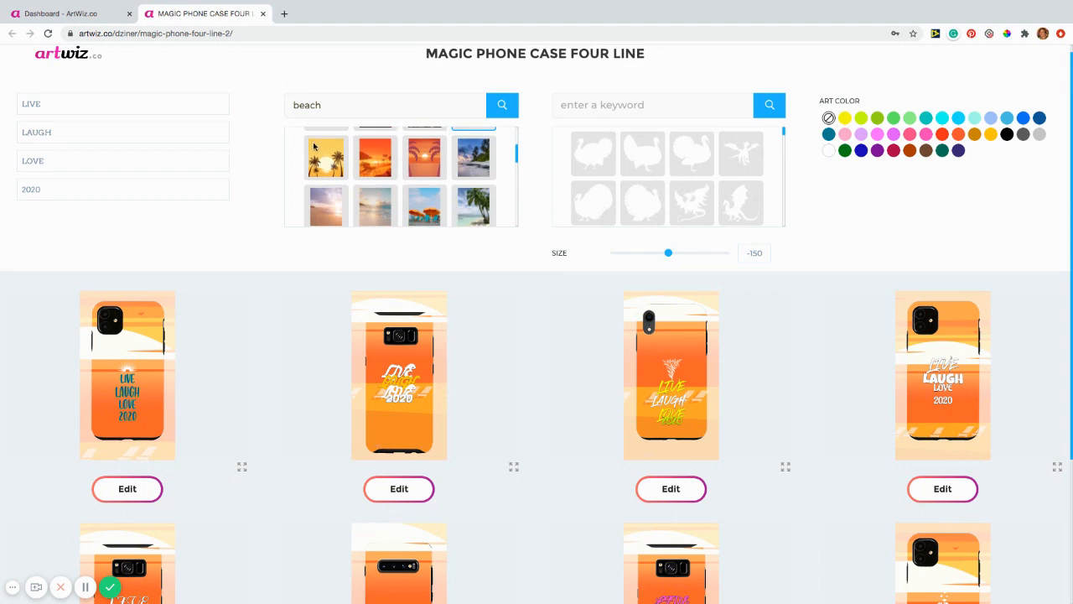
{"action": "left_click", "coordinate": [325, 157]}
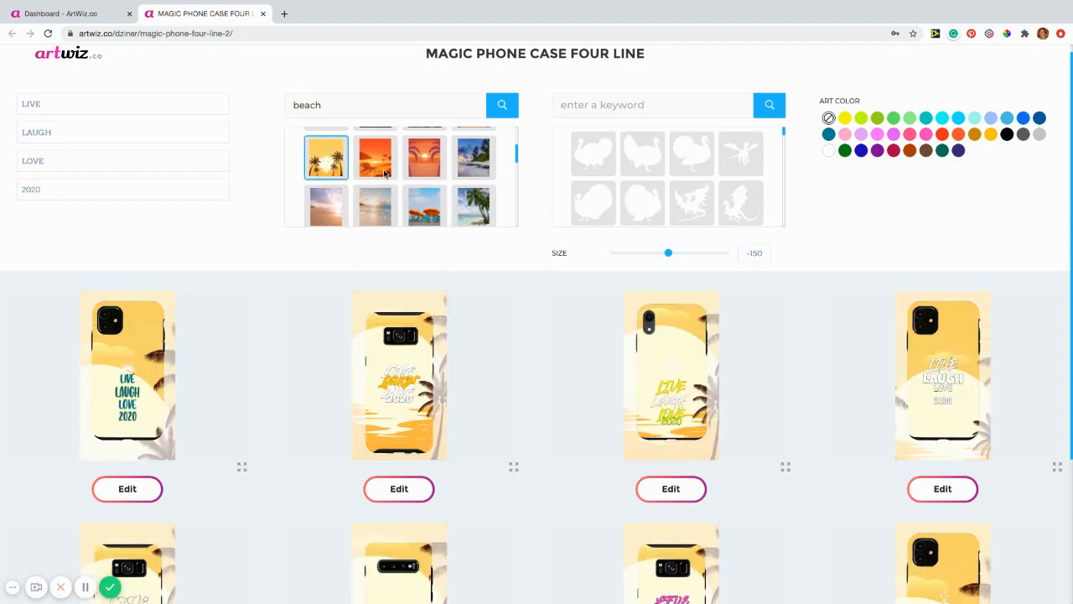
{"action": "scroll", "coordinate": [408, 189], "scroll_direction": "down", "scroll_amount": 3}
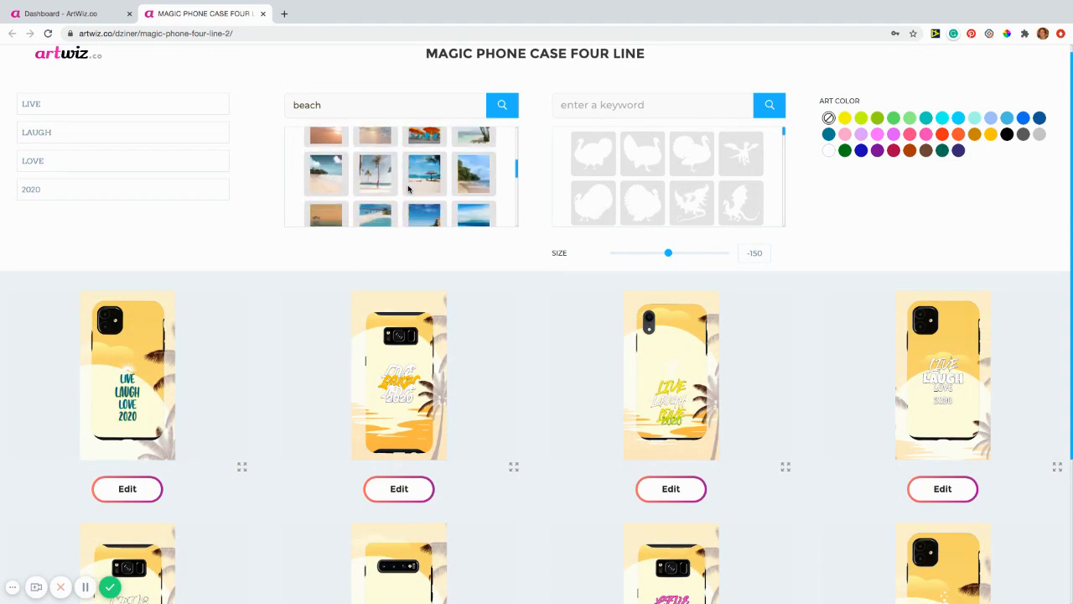
{"action": "scroll", "coordinate": [408, 188], "scroll_direction": "down", "scroll_amount": 5}
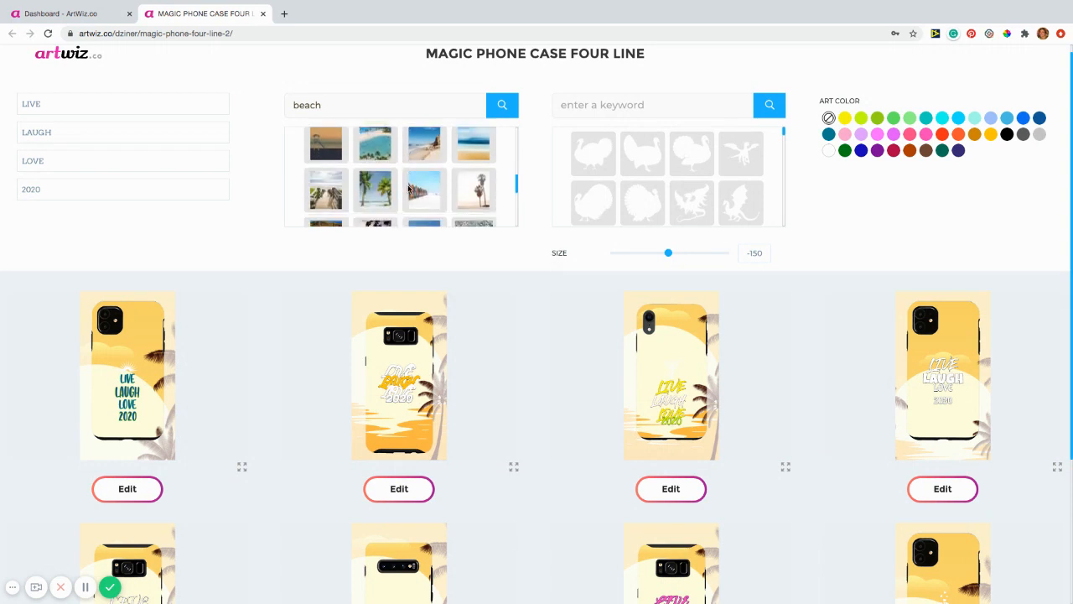
{"action": "left_click", "coordinate": [427, 185]}
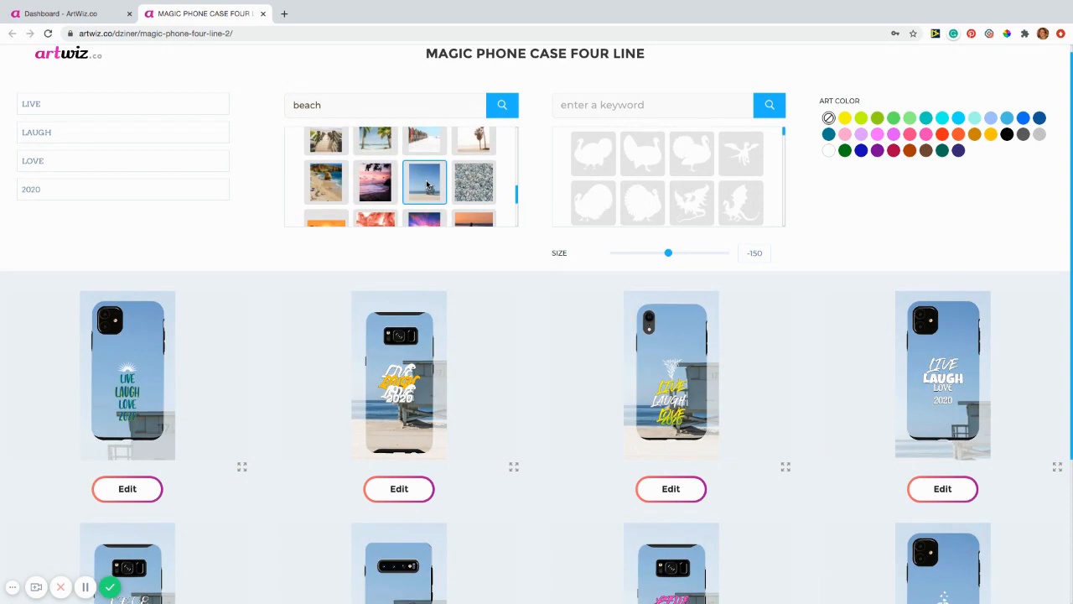
- Compare the blurred blue ocean-and-sand backdrop with the pale palm tree one and apply the ocean backdrop to the phone cases
{"action": "scroll", "coordinate": [427, 185], "scroll_direction": "up", "scroll_amount": 3}
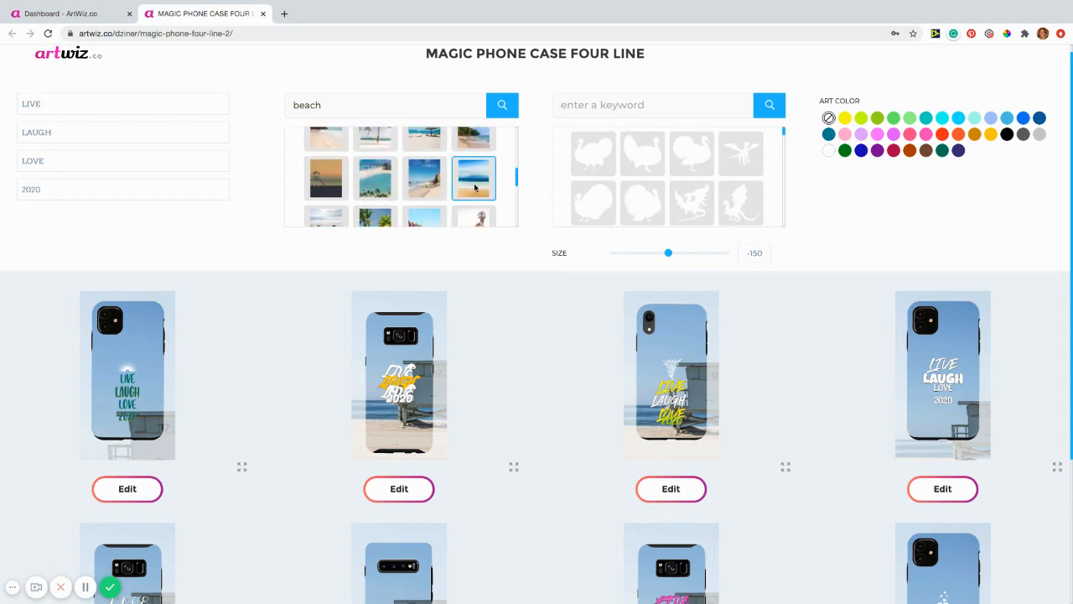
{"action": "scroll", "coordinate": [474, 202], "scroll_direction": "down", "scroll_amount": 3}
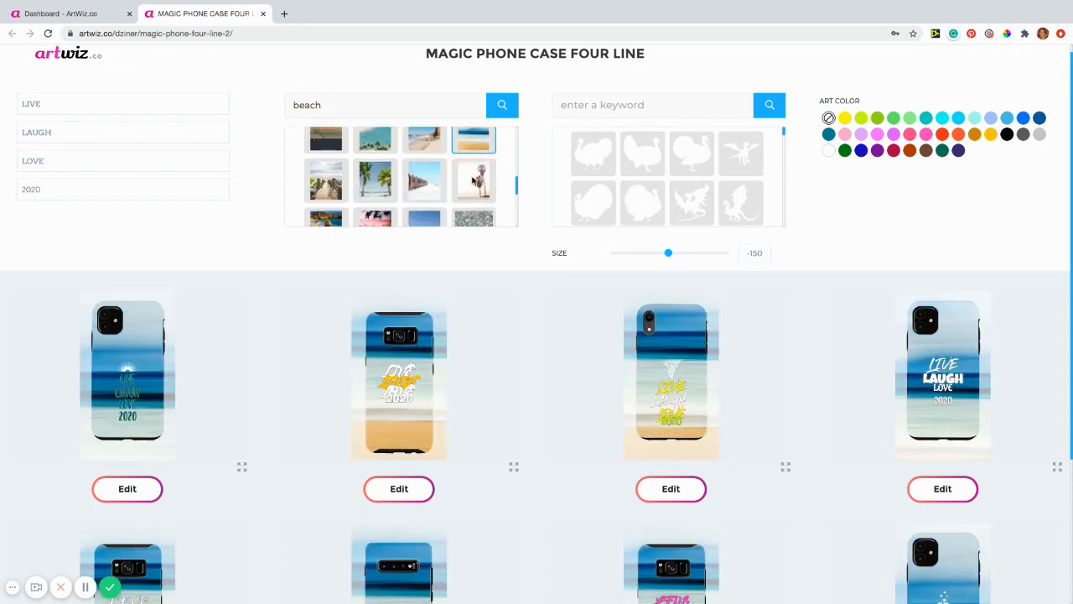
{"action": "left_click", "coordinate": [474, 180]}
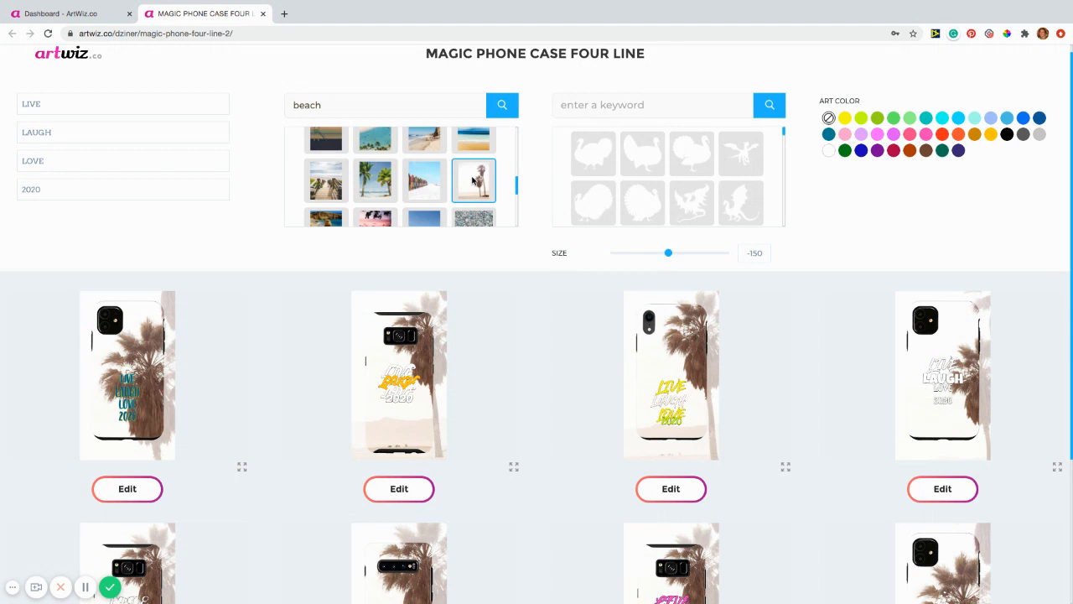
{"action": "scroll", "coordinate": [472, 179], "scroll_direction": "up", "scroll_amount": 1}
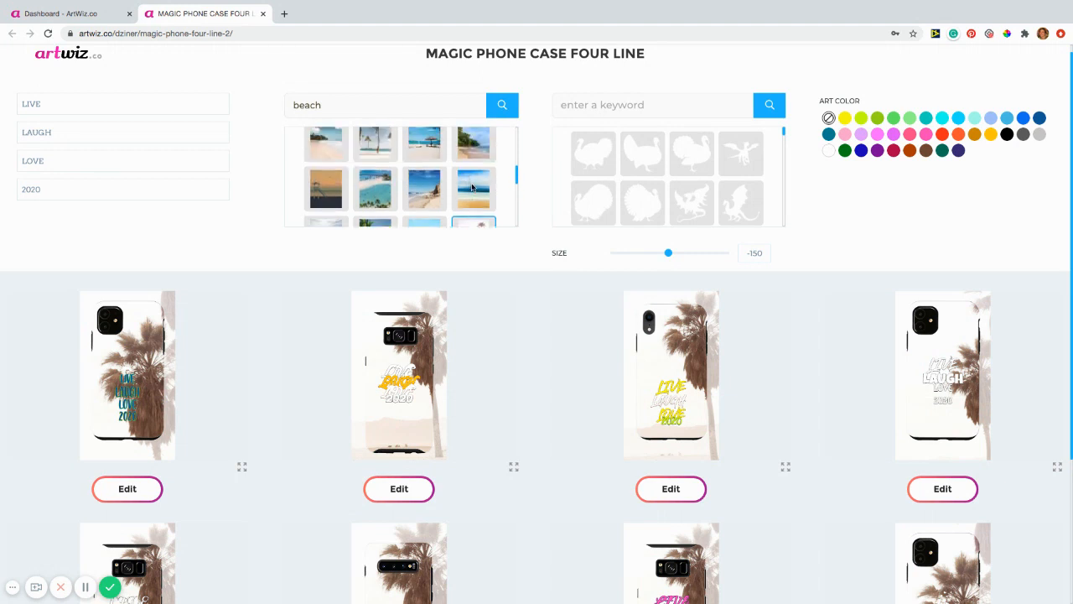
{"action": "left_click", "coordinate": [471, 188]}
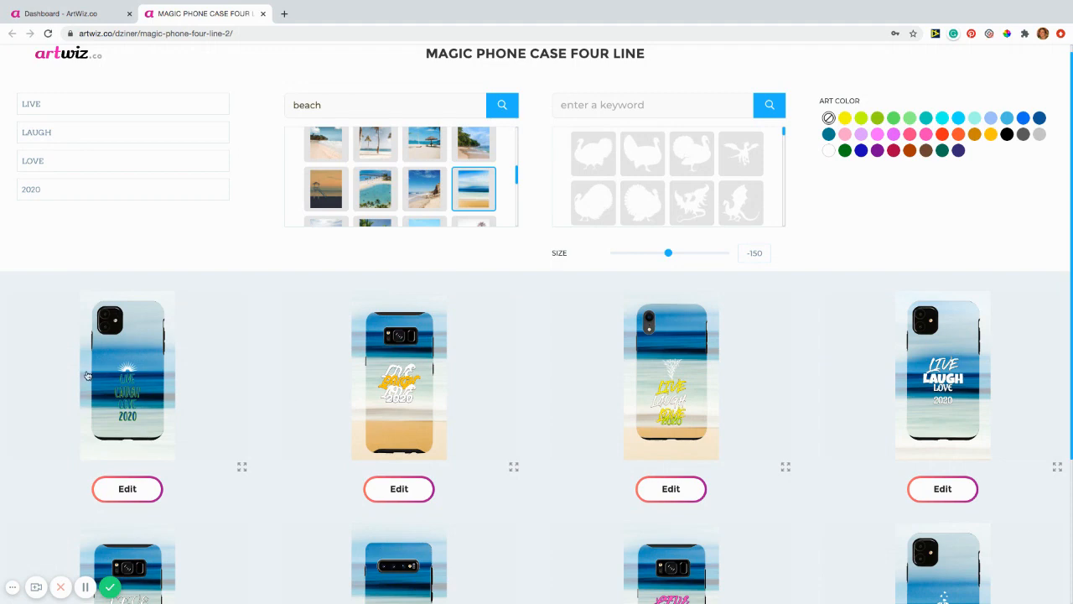
- Inspect the first phone case design, with the sun above the text, up close and open it for editing
{"action": "scroll", "coordinate": [131, 384], "scroll_direction": "up", "scroll_amount": 5}
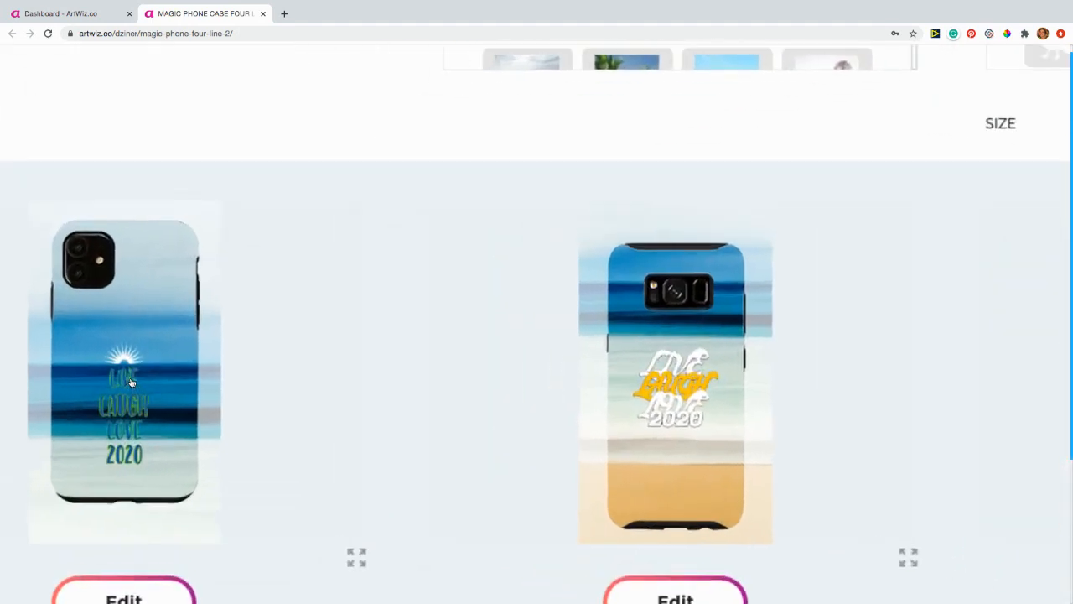
{"action": "scroll", "coordinate": [131, 383], "scroll_direction": "down", "scroll_amount": 3}
{"action": "scroll", "coordinate": [131, 383], "scroll_direction": "down", "scroll_amount": 3}
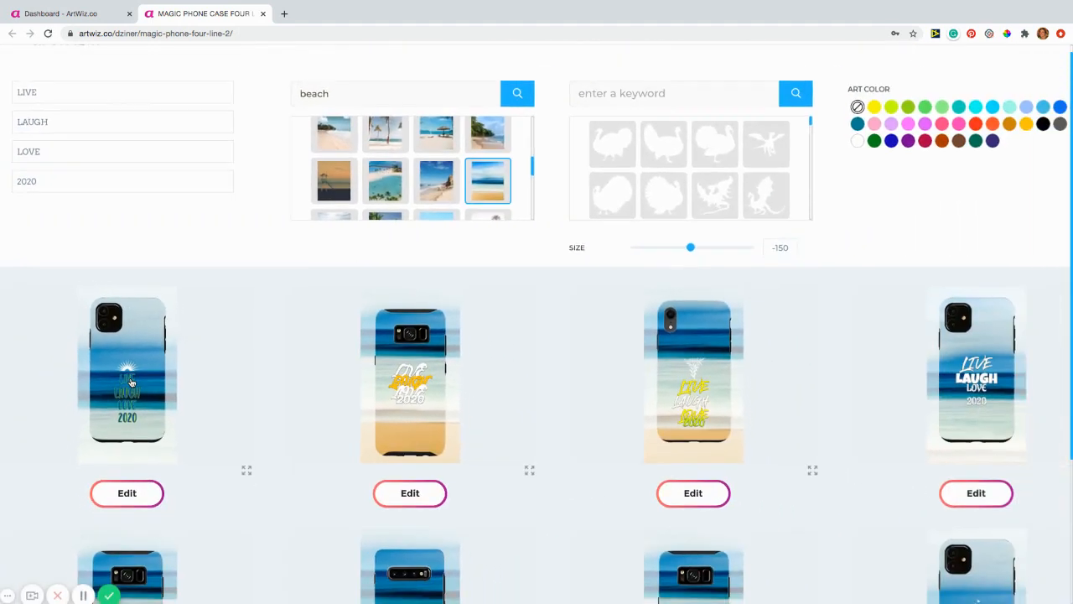
{"action": "left_click", "coordinate": [121, 492]}
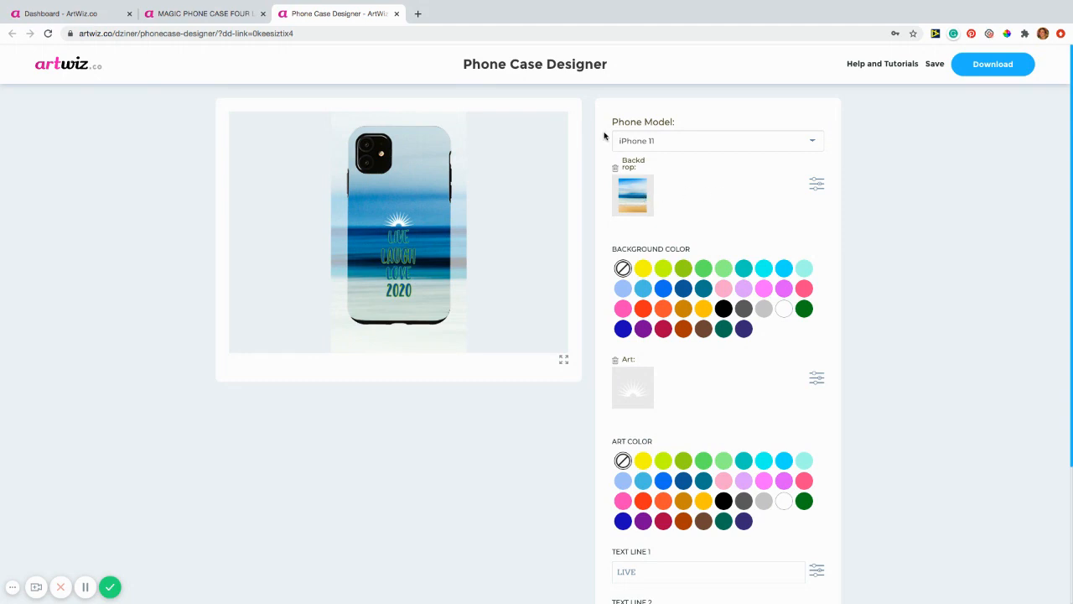
- Reduce the backdrop size to -400 and shift the ocean image four increments upward on the iPhone 11 case
{"action": "left_click", "coordinate": [818, 182]}
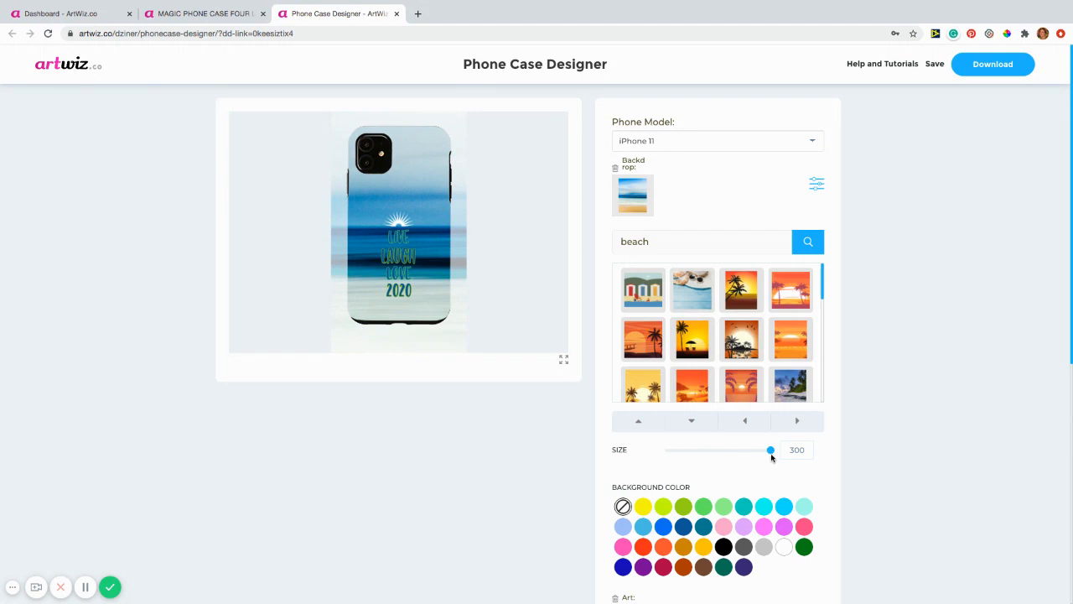
{"action": "left_click_drag", "start_coordinate": [771, 452], "coordinate": [684, 455]}
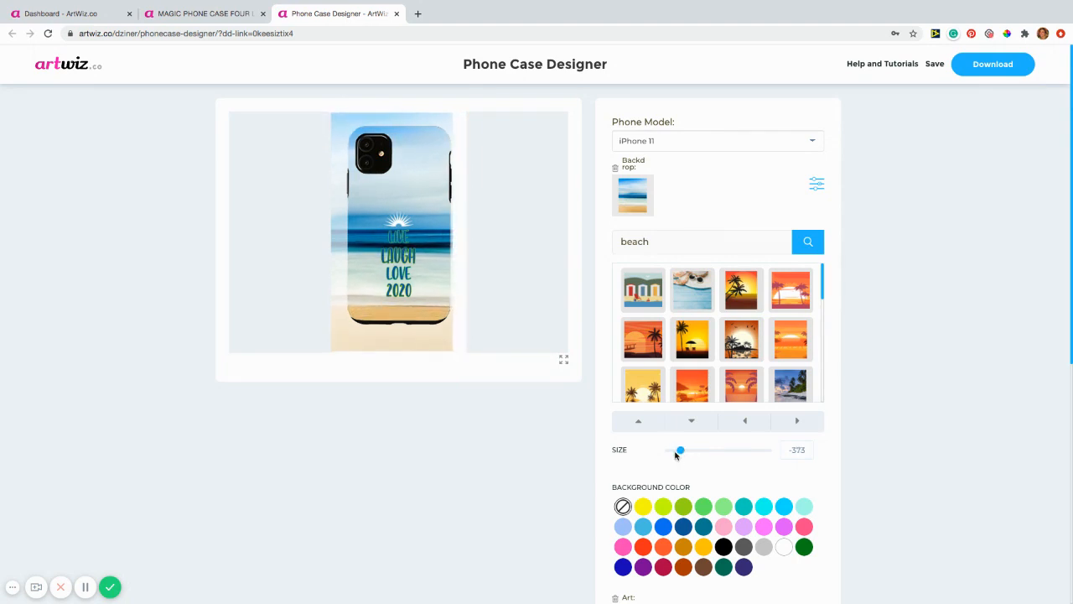
{"action": "left_click_drag", "start_coordinate": [676, 454], "coordinate": [676, 448]}
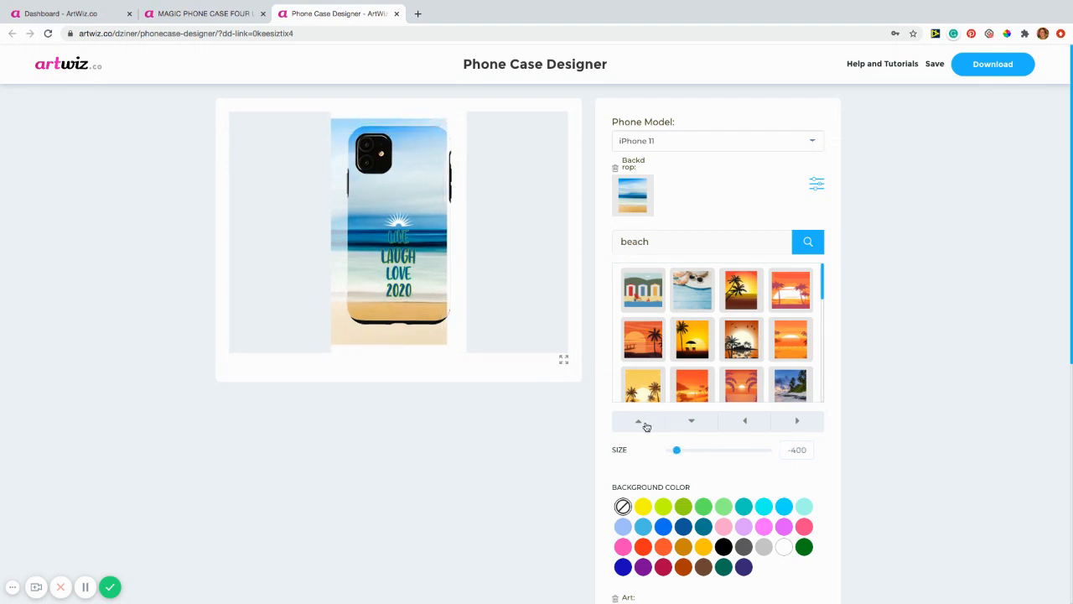
{"action": "left_click", "coordinate": [646, 427]}
{"action": "left_click", "coordinate": [646, 427]}
{"action": "left_click", "coordinate": [646, 427]}
{"action": "left_click", "coordinate": [647, 427]}
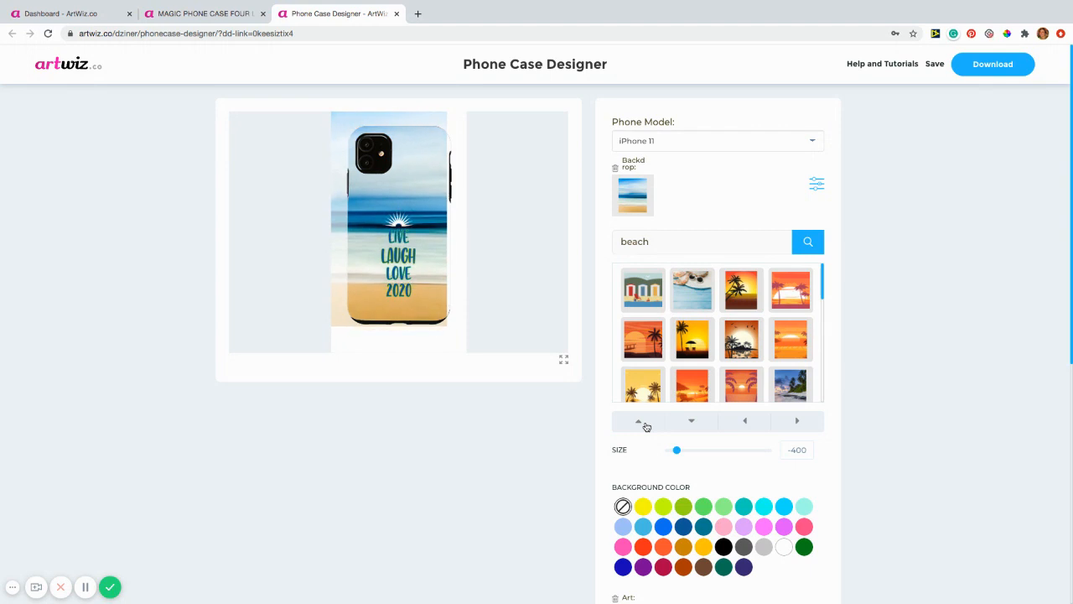
- Set the backdrop size to -331 and nudge the ocean image further up until the dark blue band sits above the sun art
{"action": "mouse_move", "coordinate": [677, 450]}
{"action": "left_mouse_down"}
{"action": "mouse_move", "coordinate": [711, 451]}
{"action": "mouse_move", "coordinate": [688, 453]}
{"action": "left_mouse_up"}
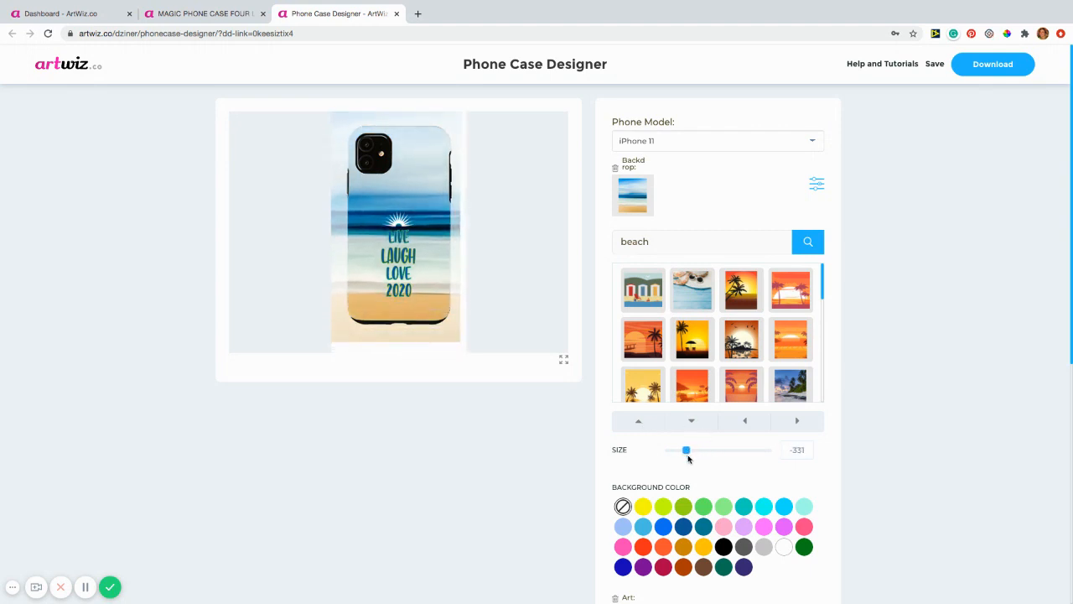
{"action": "left_click", "coordinate": [641, 426]}
{"action": "left_click", "coordinate": [642, 426]}
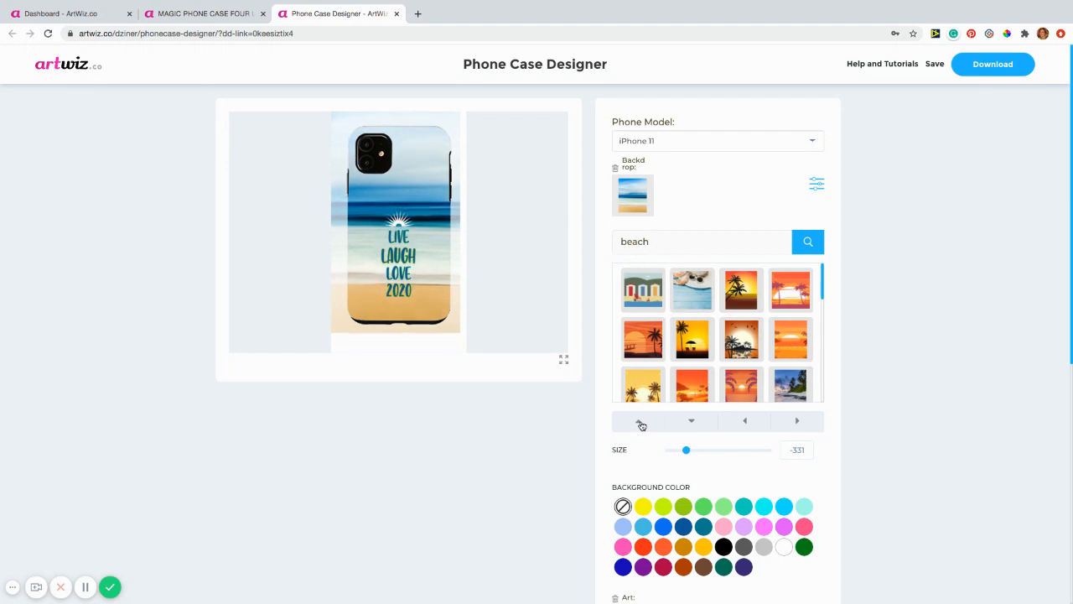
{"action": "left_click", "coordinate": [642, 426]}
{"action": "left_click", "coordinate": [641, 426]}
{"action": "left_click", "coordinate": [641, 425]}
{"action": "left_click", "coordinate": [641, 425]}
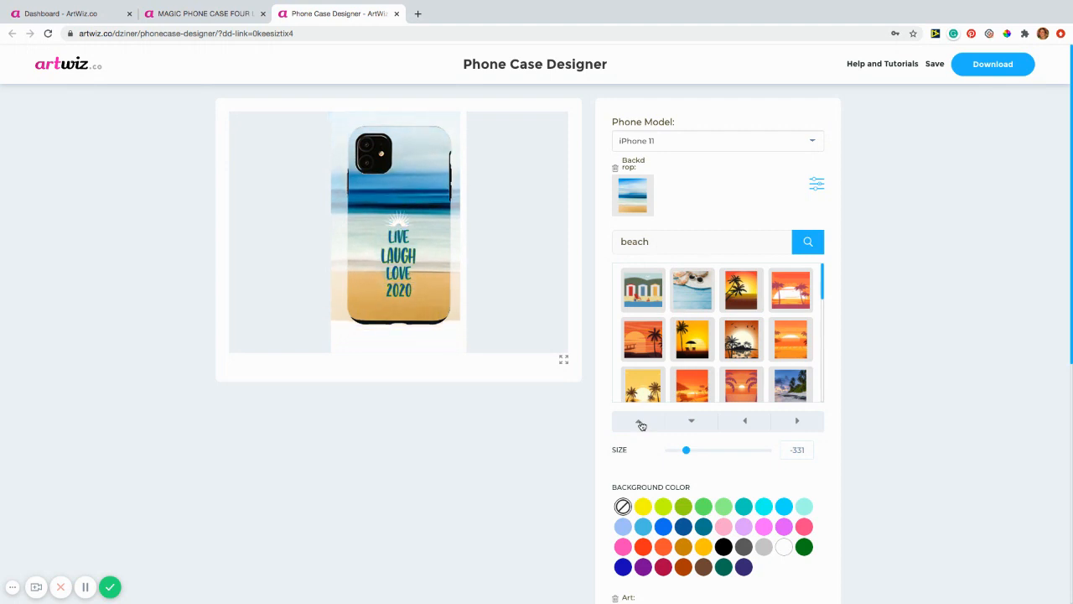
{"action": "left_click", "coordinate": [641, 426]}
{"action": "left_click", "coordinate": [642, 425]}
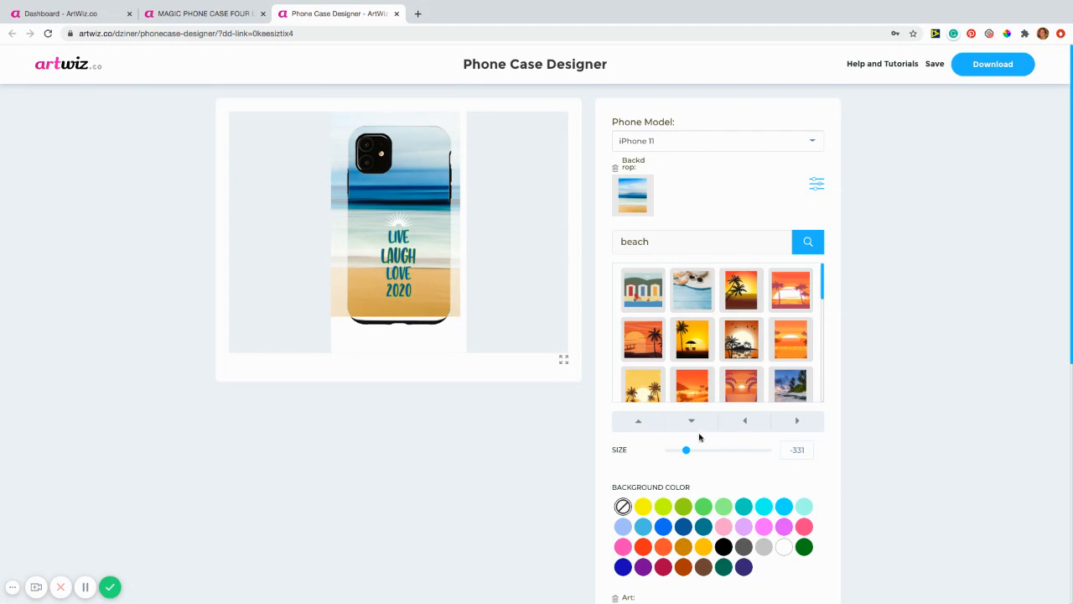
- Enlarge the ocean backdrop to size -80 and nudge it up until the dark blue band sits above the sun art
{"action": "left_click_drag", "start_coordinate": [686, 452], "coordinate": [707, 457]}
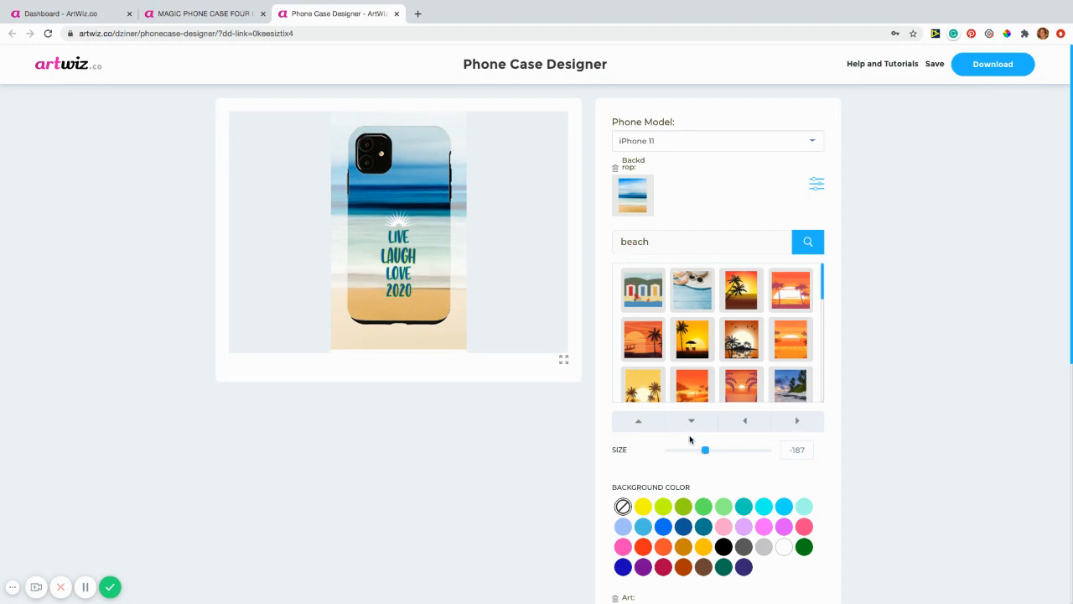
{"action": "left_click", "coordinate": [639, 420]}
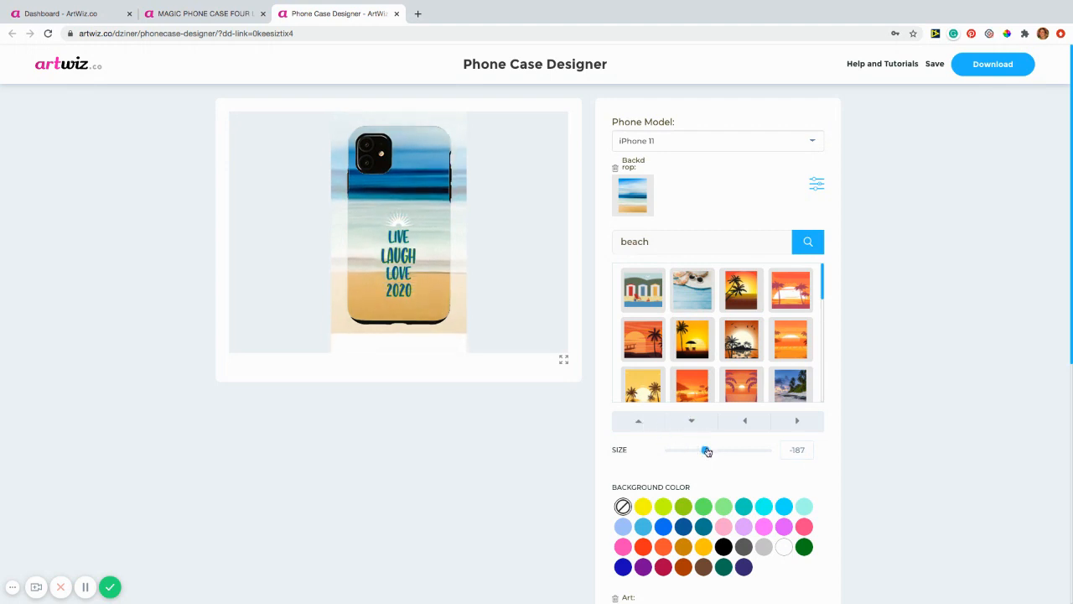
{"action": "left_click_drag", "start_coordinate": [706, 453], "coordinate": [724, 453]}
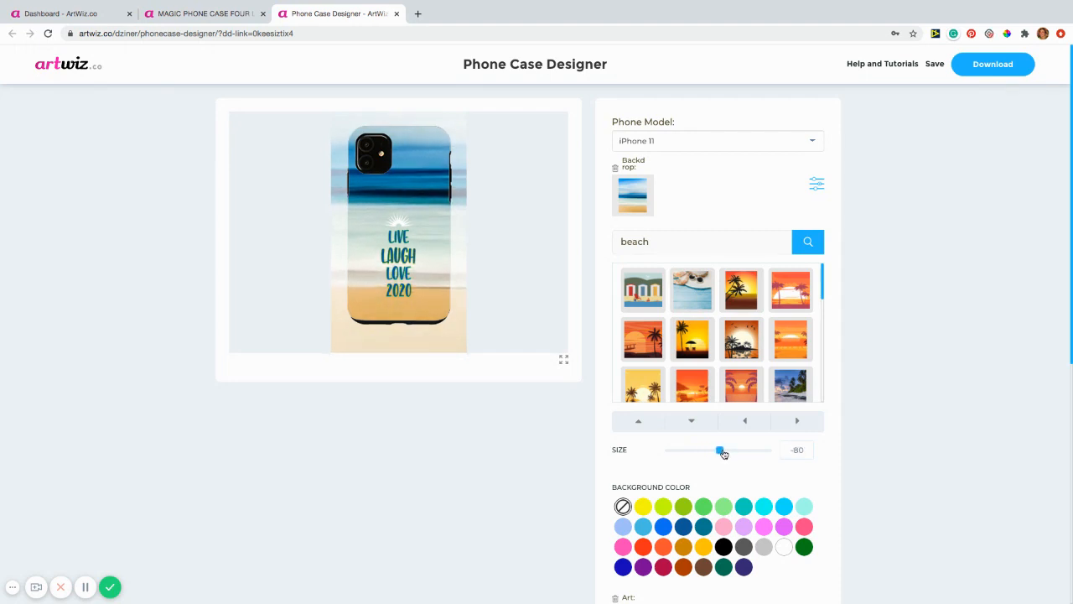
{"action": "left_click", "coordinate": [634, 422]}
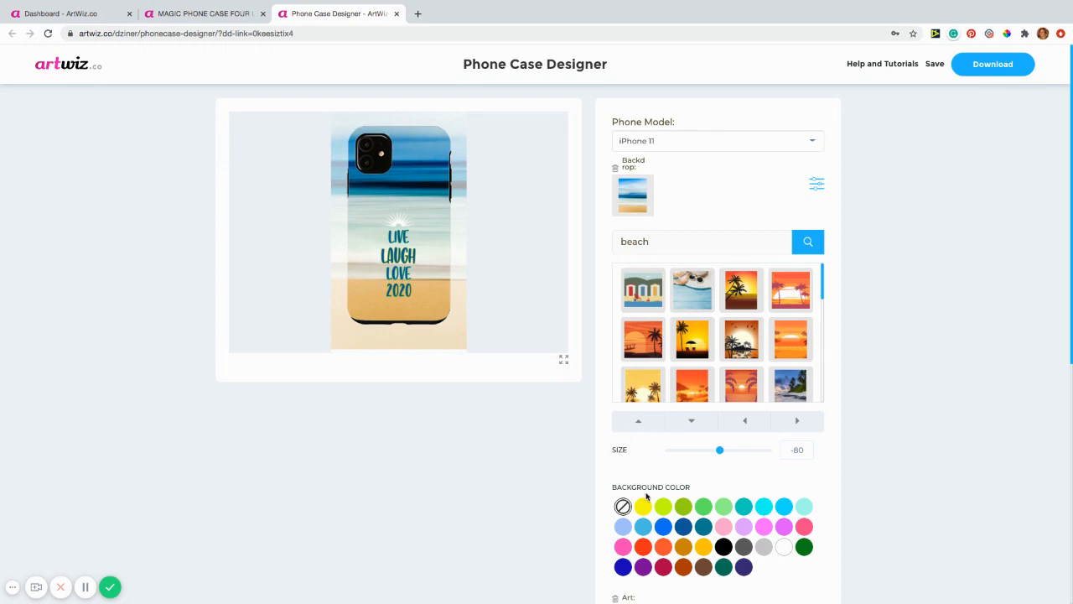
{"action": "left_click", "coordinate": [641, 423]}
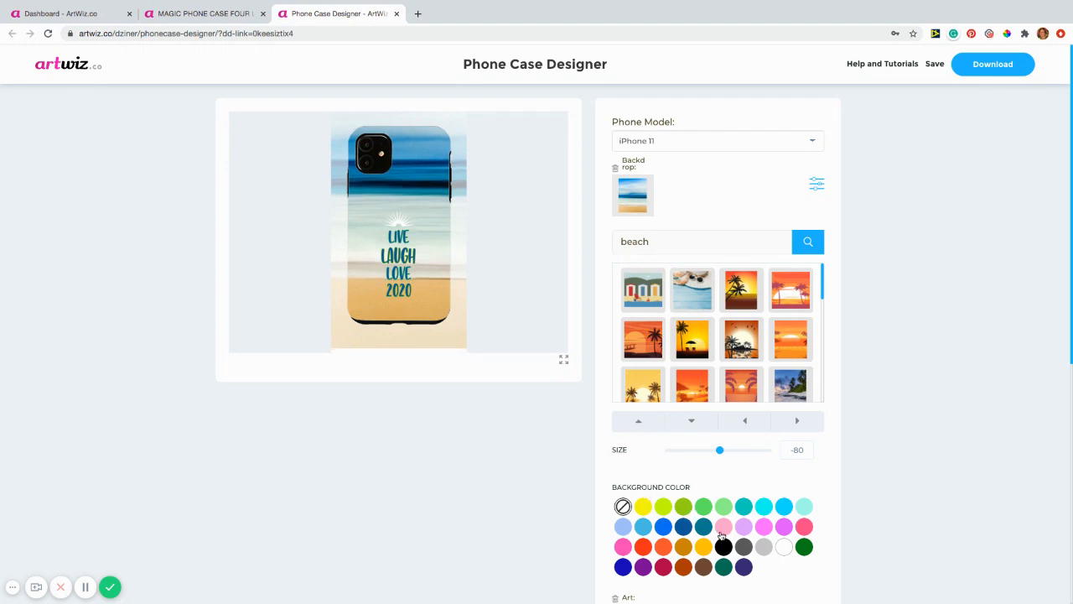
- Open the style settings of the LIVE text line and apply its size to all four text lines
{"action": "scroll", "coordinate": [721, 536], "scroll_direction": "down", "scroll_amount": 1}
{"action": "scroll", "coordinate": [720, 535], "scroll_direction": "down", "scroll_amount": 5}
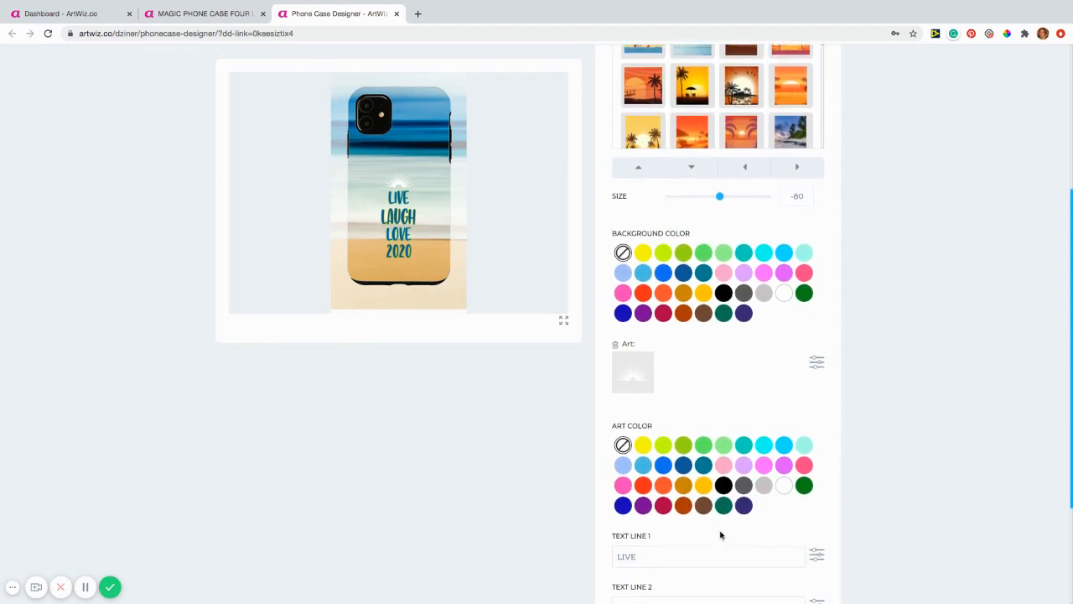
{"action": "scroll", "coordinate": [720, 535], "scroll_direction": "down", "scroll_amount": 1}
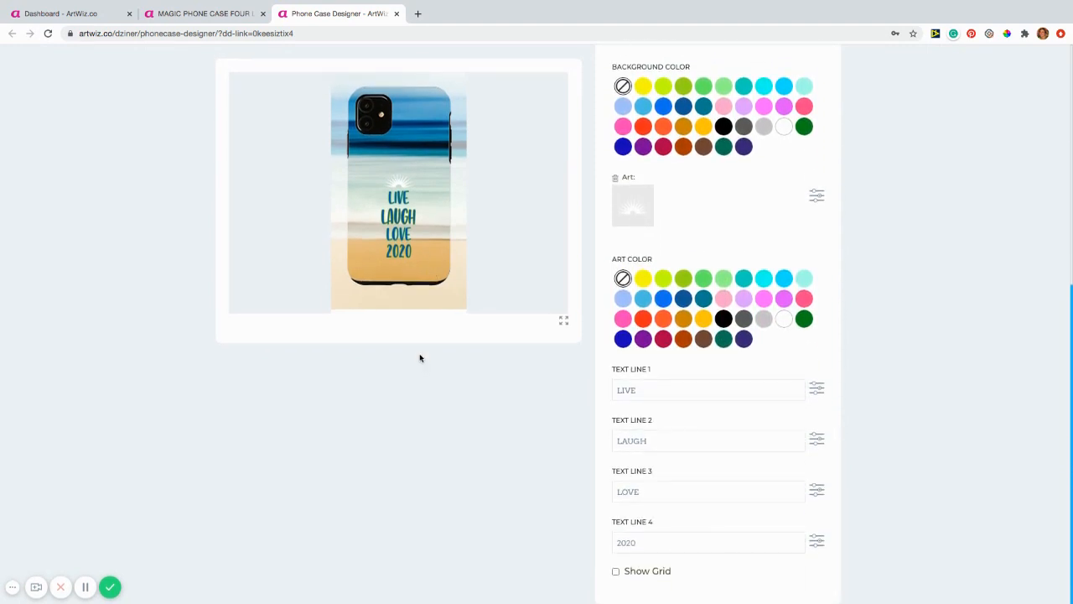
{"action": "left_click", "coordinate": [816, 388]}
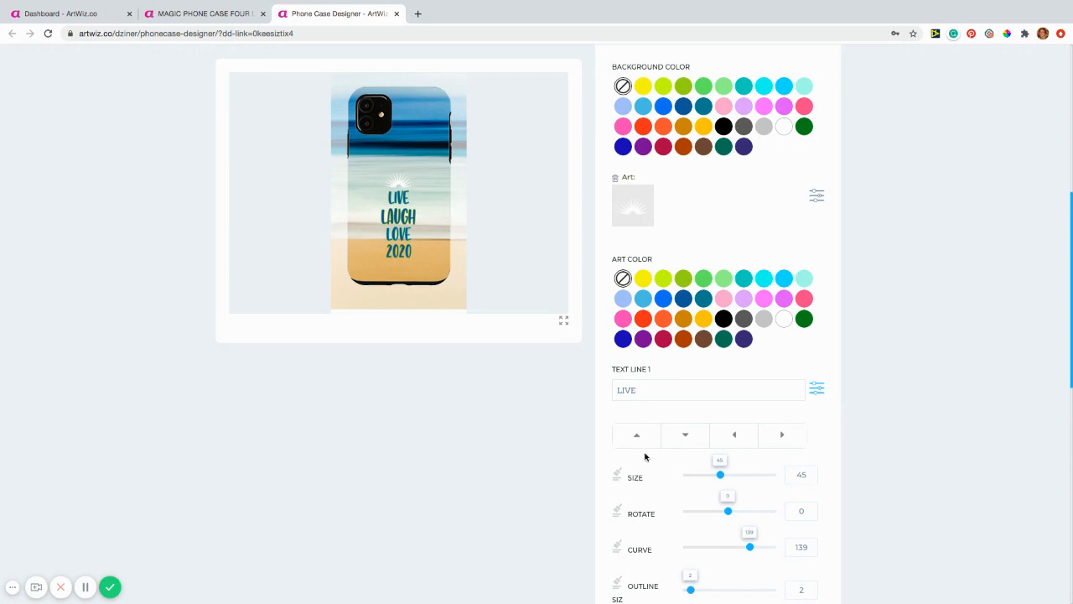
{"action": "left_click", "coordinate": [618, 474]}
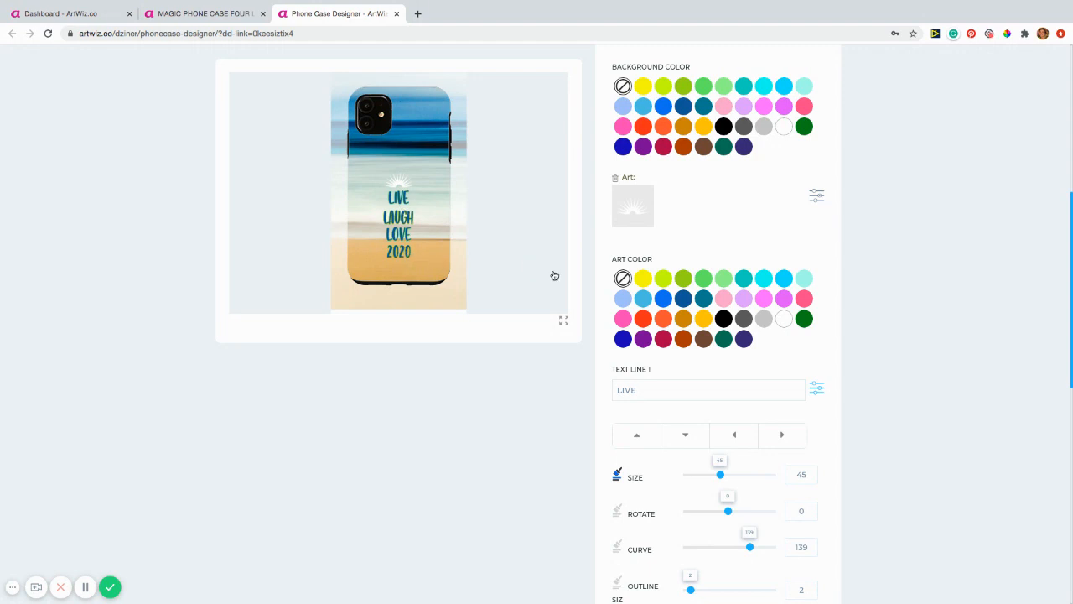
- Set the text outline size to 0 and apply LIVE's outline size and dark blue text color to every text line
{"action": "scroll", "coordinate": [777, 468], "scroll_direction": "down", "scroll_amount": 2}
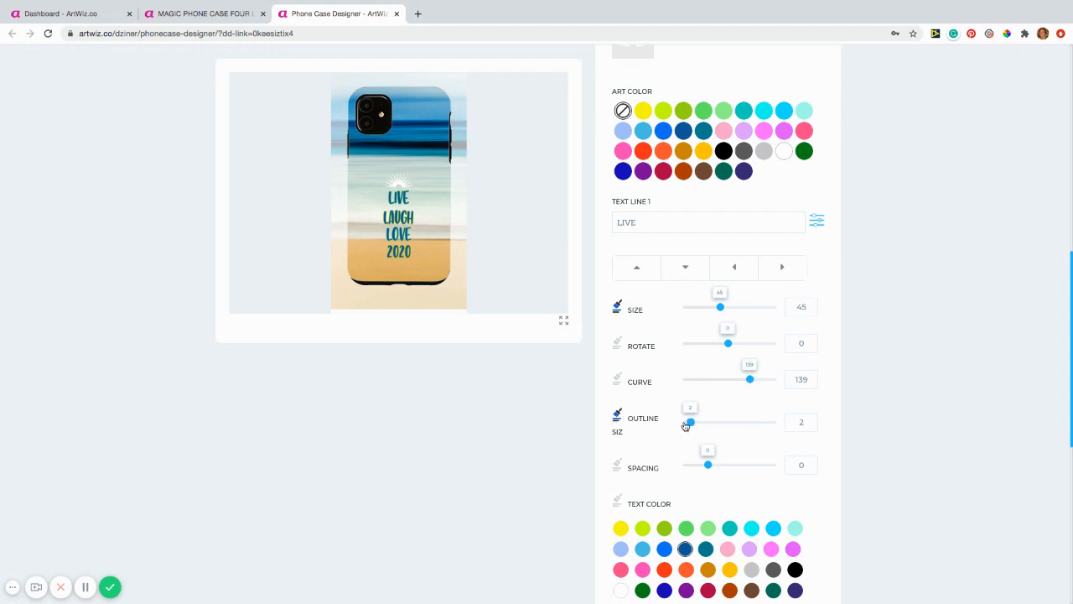
{"action": "left_click_drag", "start_coordinate": [687, 422], "coordinate": [674, 424]}
{"action": "scroll", "coordinate": [663, 459], "scroll_direction": "down", "scroll_amount": 2}
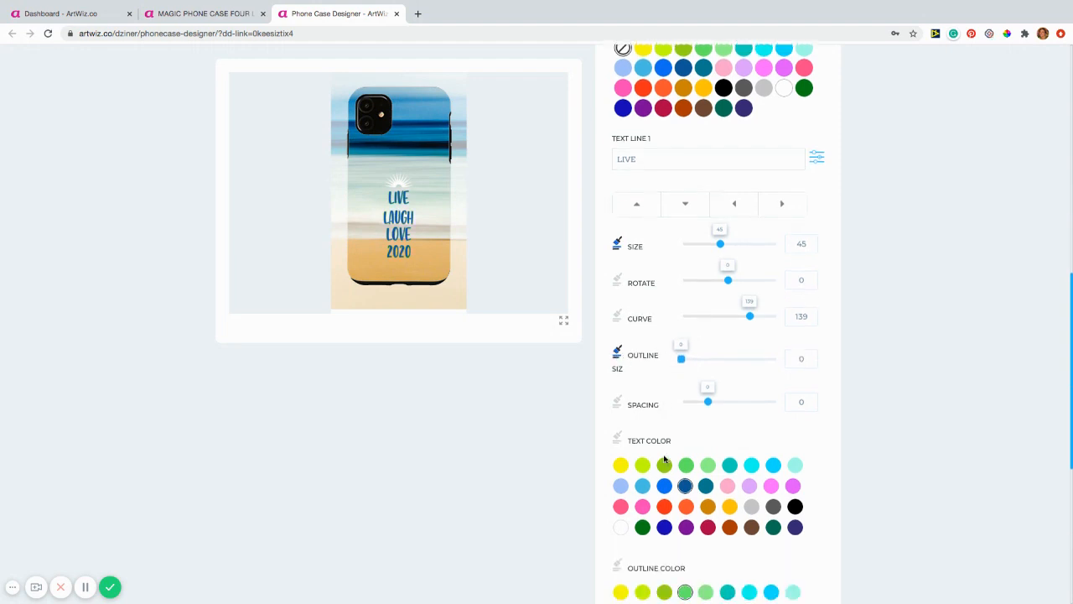
{"action": "left_click", "coordinate": [616, 393]}
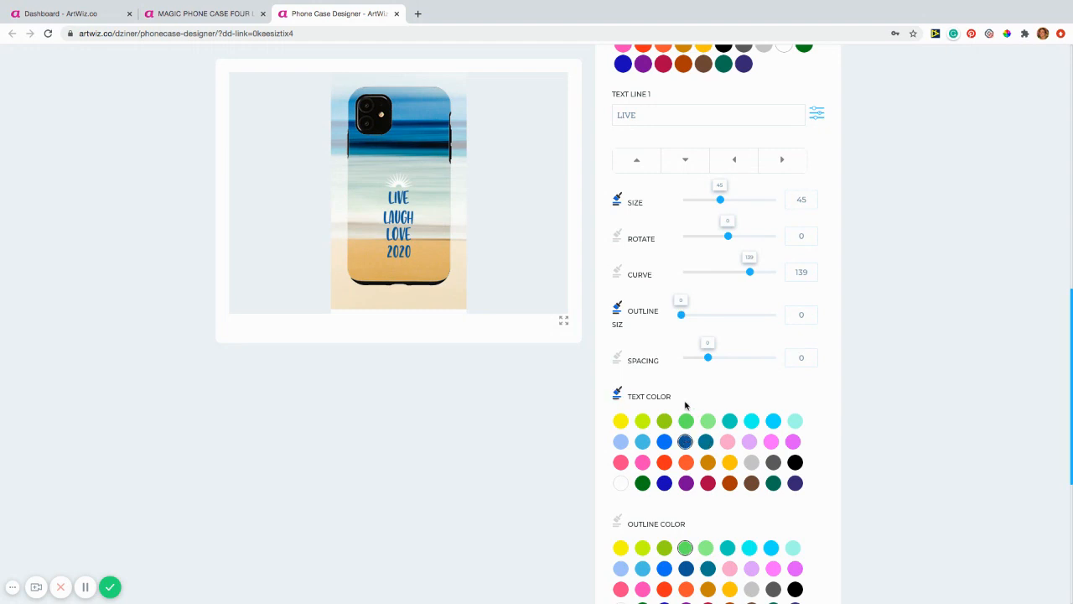
- Set the size of all text lines to 62 and move LIVE up, clear of LAUGH
{"action": "scroll", "coordinate": [686, 406], "scroll_direction": "up", "scroll_amount": 5}
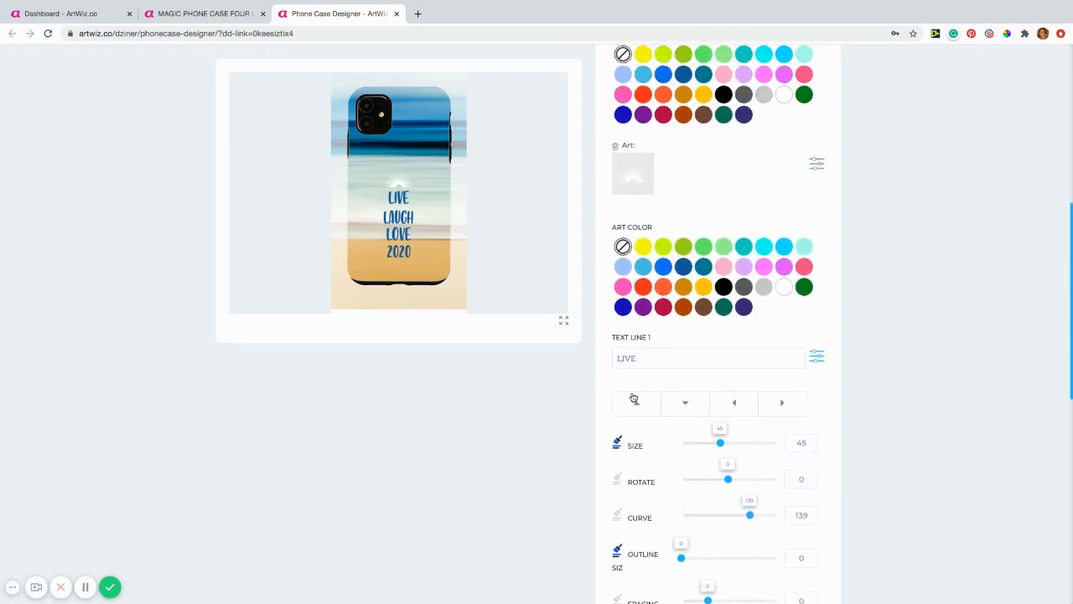
{"action": "mouse_move", "coordinate": [719, 443]}
{"action": "left_mouse_down"}
{"action": "mouse_move", "coordinate": [746, 444]}
{"action": "mouse_move", "coordinate": [737, 445]}
{"action": "left_mouse_up"}
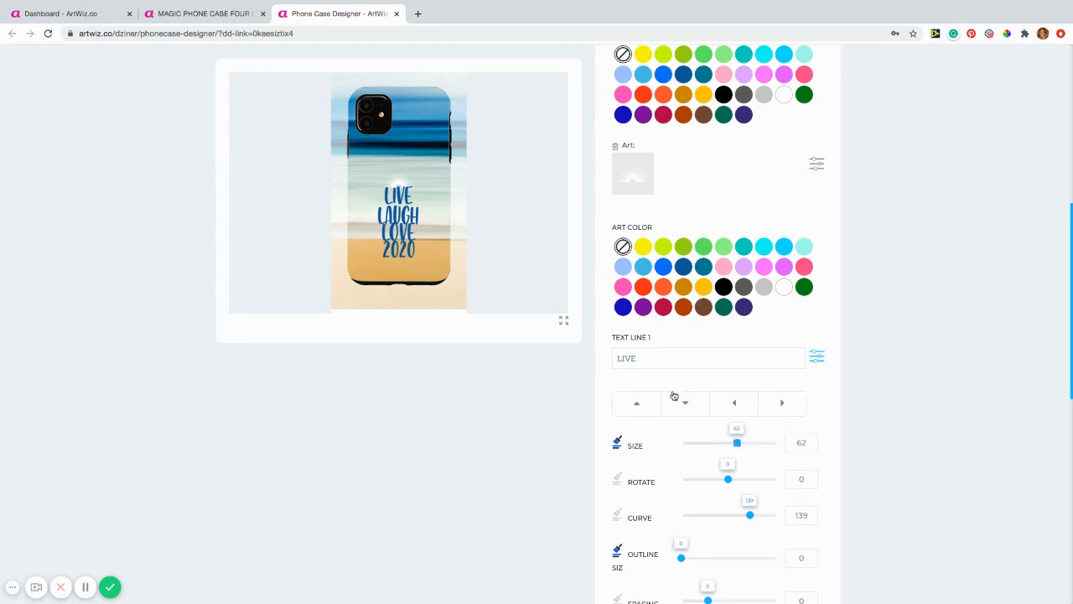
{"action": "left_click", "coordinate": [640, 404]}
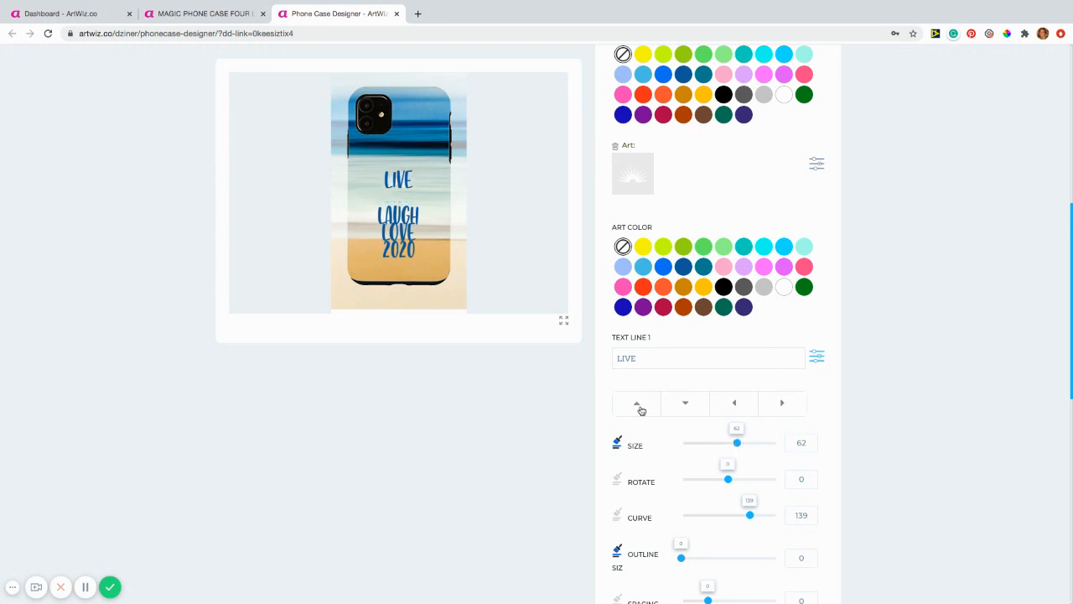
{"action": "left_click", "coordinate": [686, 404]}
{"action": "left_click", "coordinate": [686, 404]}
{"action": "left_click", "coordinate": [686, 404]}
- Open the LAUGH line's settings and move the word up until it sits just below LIVE
{"action": "scroll", "coordinate": [702, 495], "scroll_direction": "down", "scroll_amount": 5}
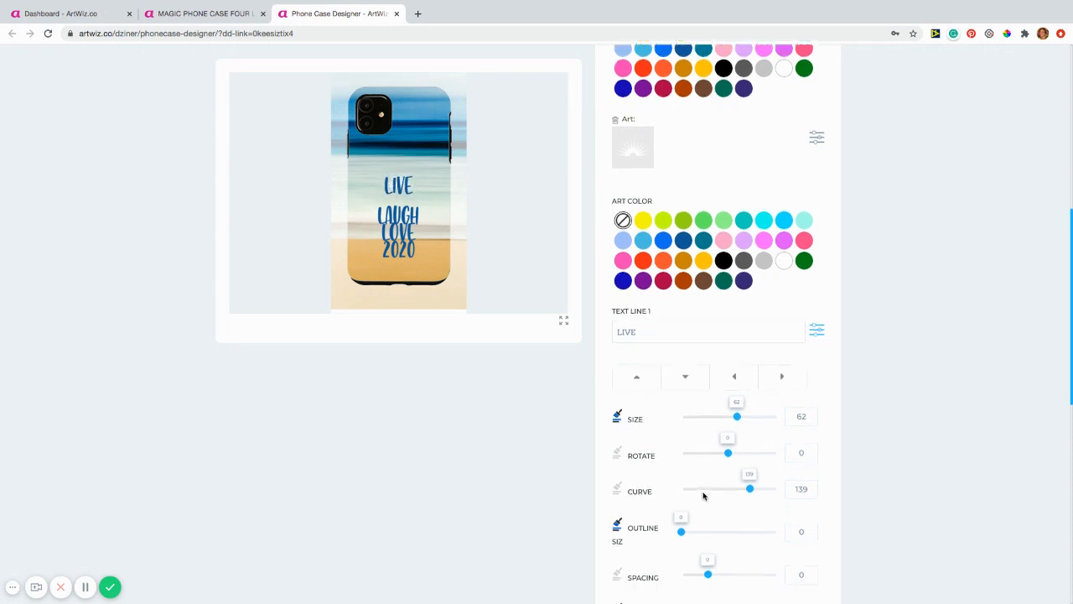
{"action": "scroll", "coordinate": [806, 425], "scroll_direction": "down", "scroll_amount": 2}
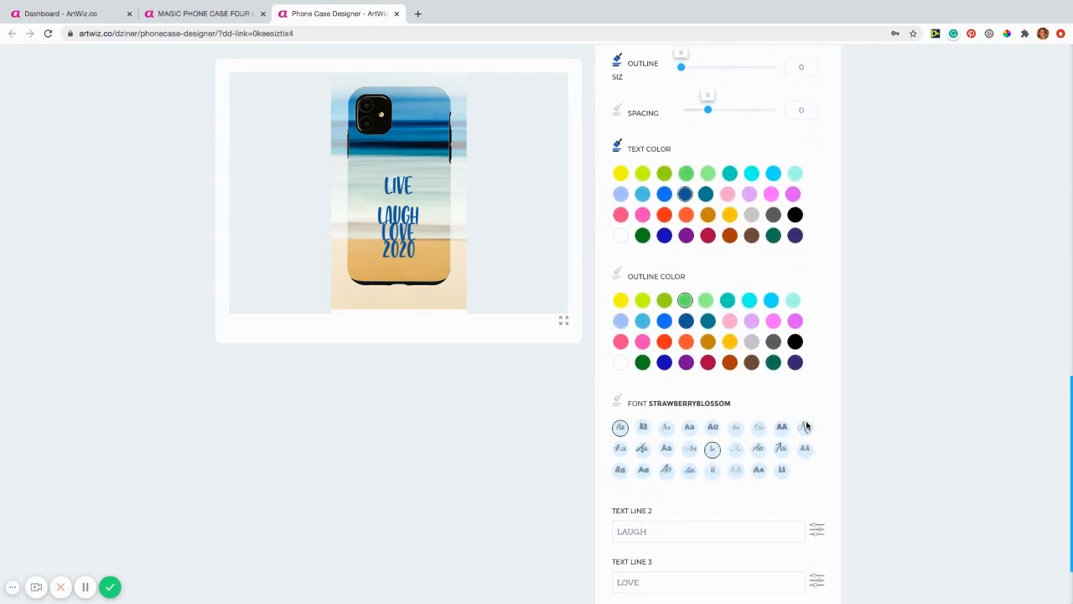
{"action": "left_click", "coordinate": [817, 441]}
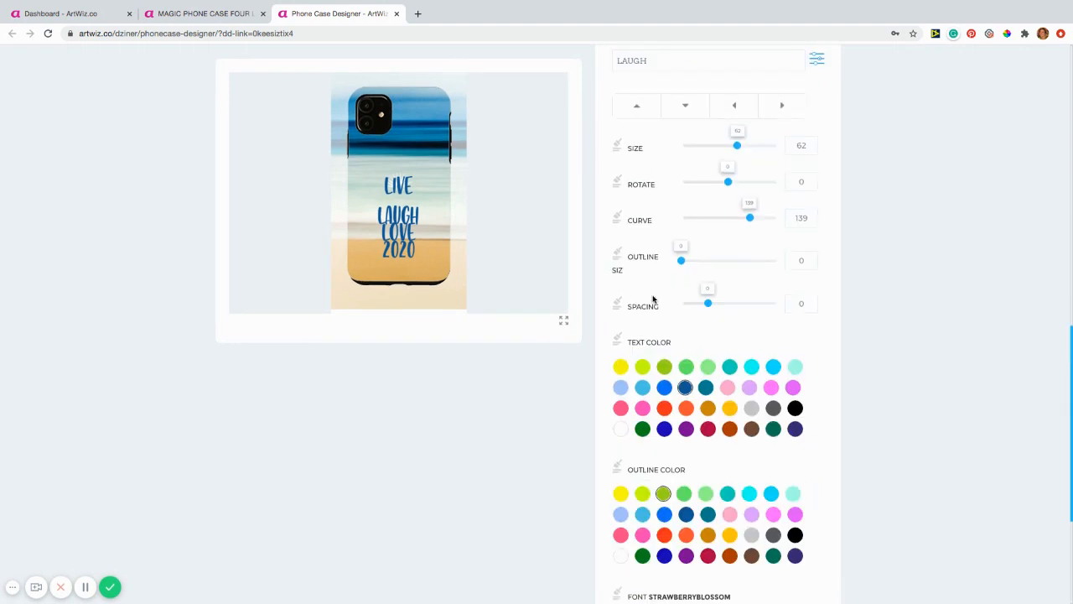
{"action": "scroll", "coordinate": [653, 298], "scroll_direction": "down", "scroll_amount": 3}
{"action": "scroll", "coordinate": [658, 249], "scroll_direction": "up", "scroll_amount": 4}
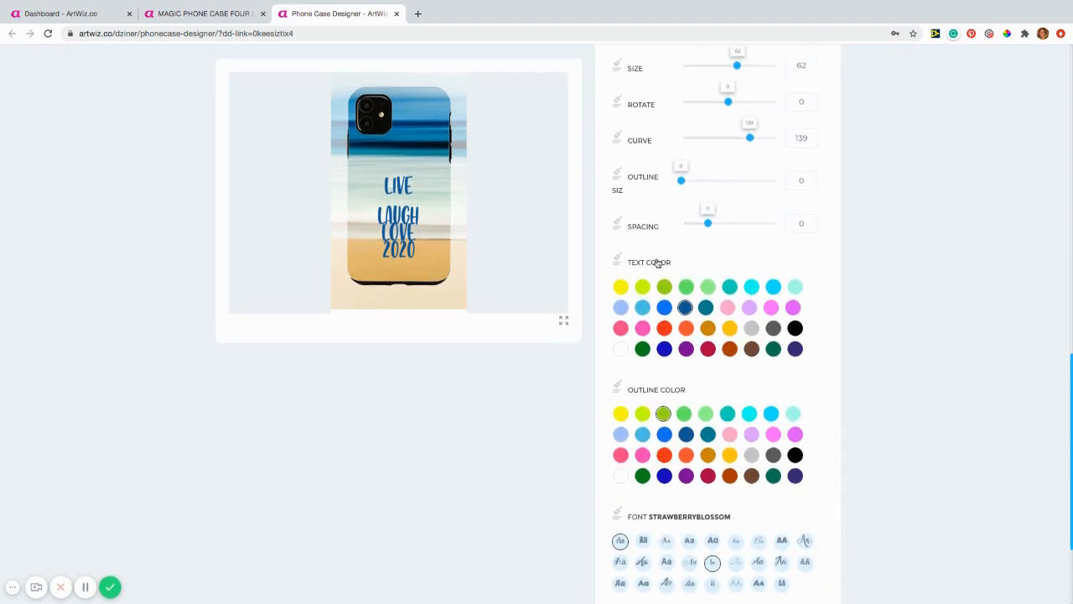
{"action": "left_click", "coordinate": [638, 153]}
{"action": "left_click", "coordinate": [638, 153]}
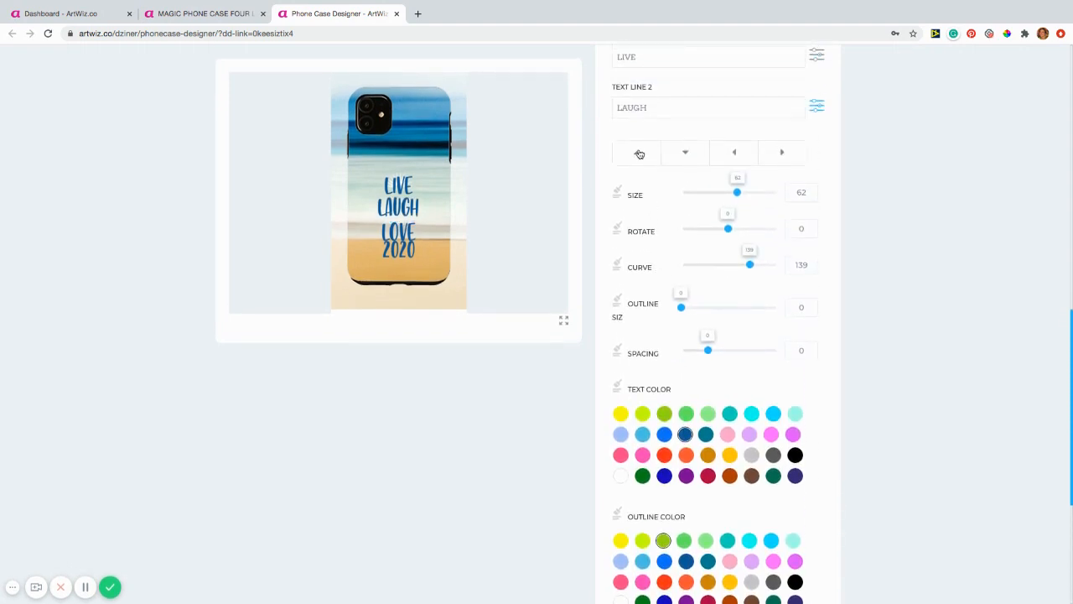
{"action": "left_click", "coordinate": [638, 154]}
{"action": "left_click", "coordinate": [685, 153]}
- Open the LOVE line's settings and move the word up, spacing it evenly below LAUGH
{"action": "scroll", "coordinate": [760, 343], "scroll_direction": "down", "scroll_amount": 4}
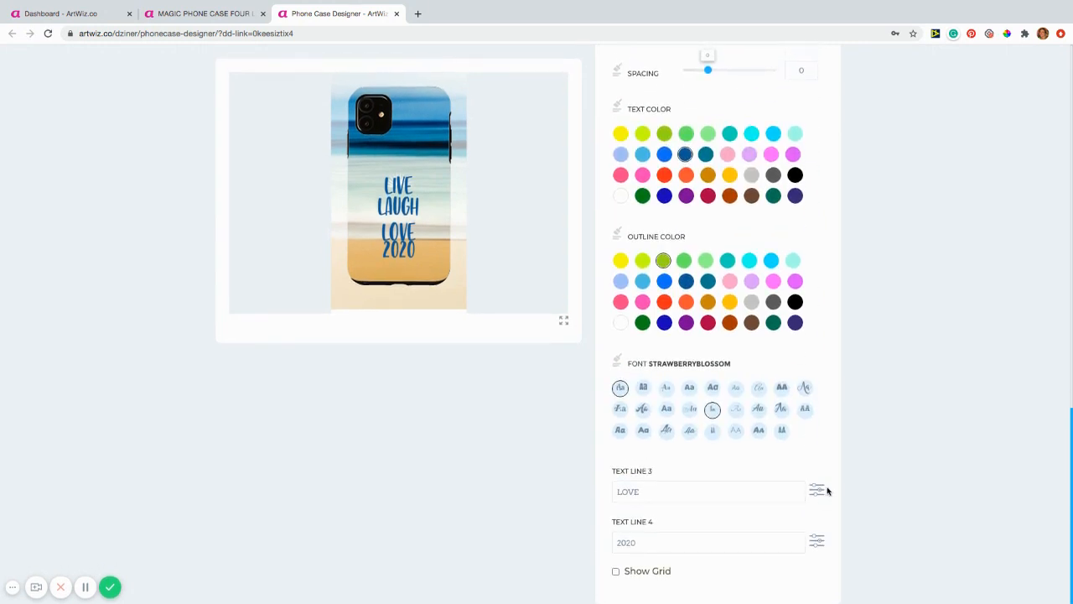
{"action": "left_click", "coordinate": [816, 488]}
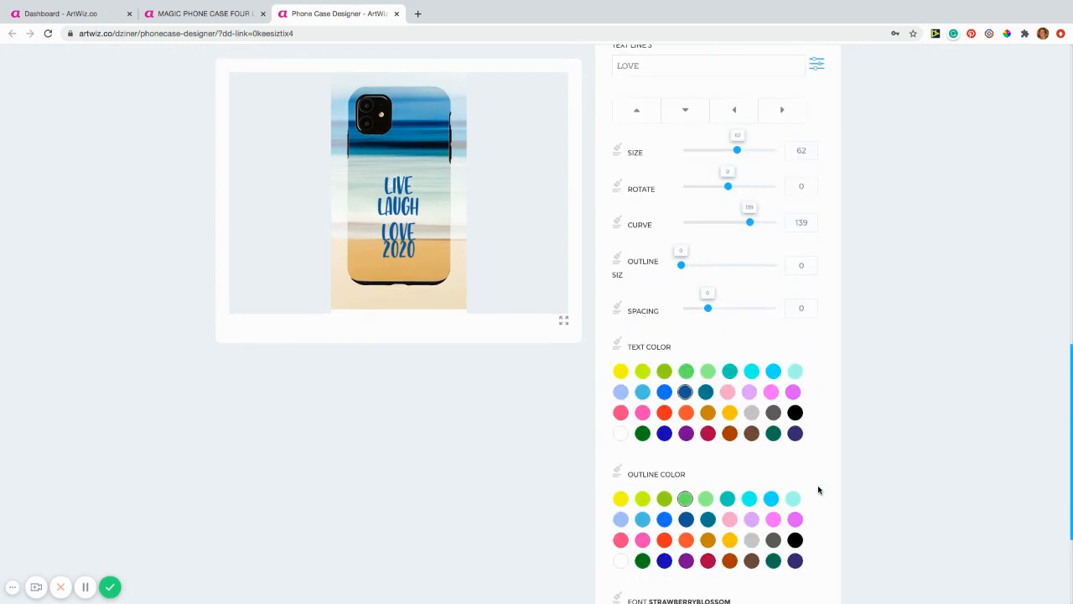
{"action": "left_click", "coordinate": [639, 111]}
{"action": "left_click", "coordinate": [640, 111]}
{"action": "left_click", "coordinate": [639, 112]}
{"action": "scroll", "coordinate": [765, 434], "scroll_direction": "down", "scroll_amount": 5}
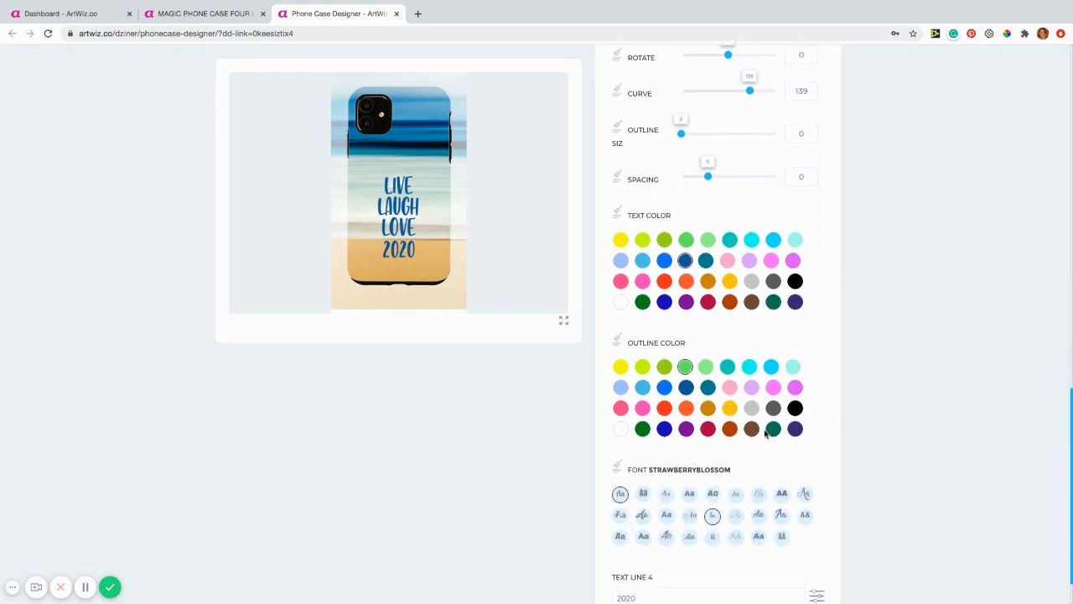
- Nudge the 2020 line slightly down, check the text layout against the safe-area grid, and hide the grid again
{"action": "left_click", "coordinate": [816, 539]}
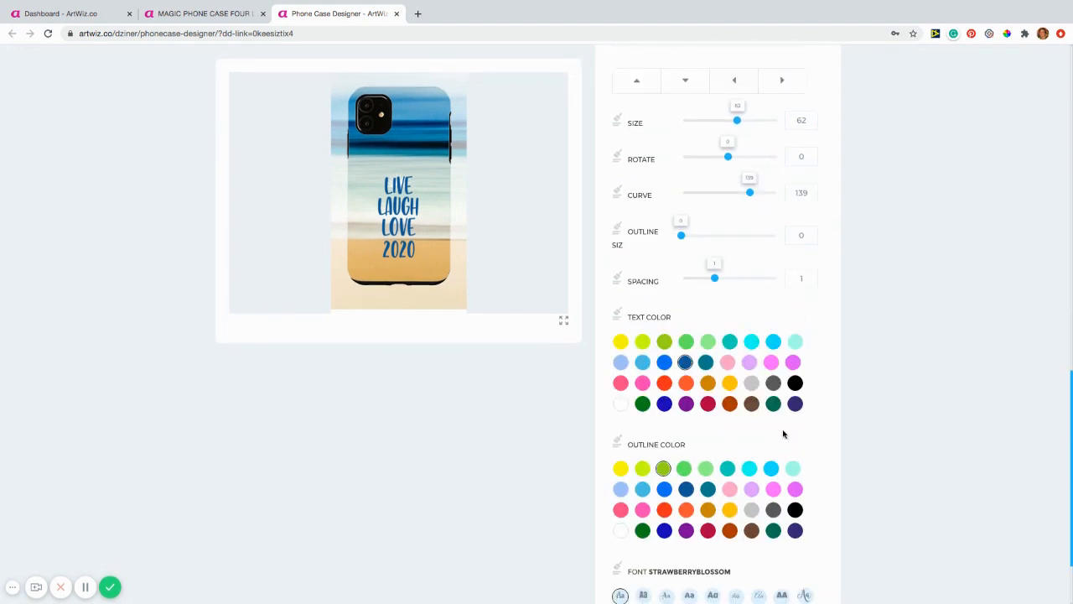
{"action": "scroll", "coordinate": [773, 373], "scroll_direction": "down", "scroll_amount": 1}
{"action": "scroll", "coordinate": [682, 227], "scroll_direction": "up", "scroll_amount": 4}
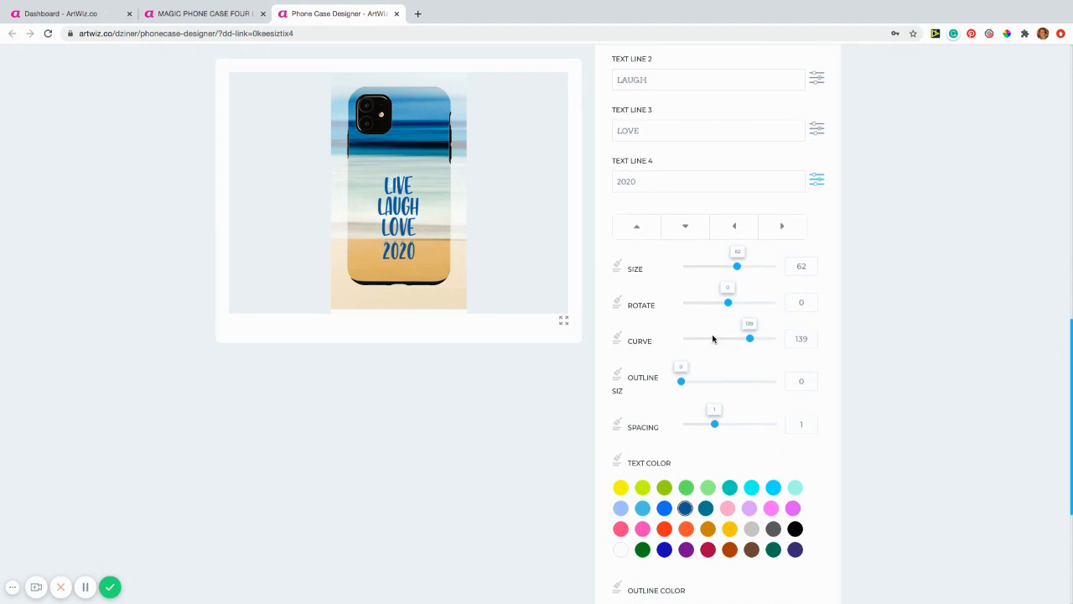
{"action": "scroll", "coordinate": [714, 338], "scroll_direction": "down", "scroll_amount": 3}
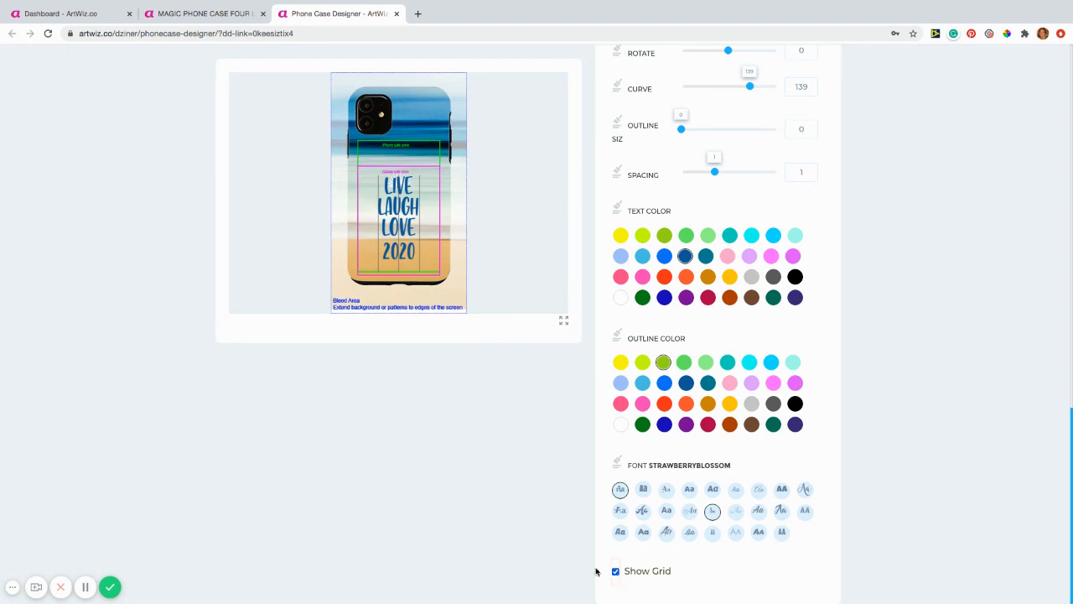
{"action": "left_click", "coordinate": [616, 571]}
- Open the art image picker and search for "burst" to find a replacement for the sun art
{"action": "scroll", "coordinate": [641, 345], "scroll_direction": "up", "scroll_amount": 10}
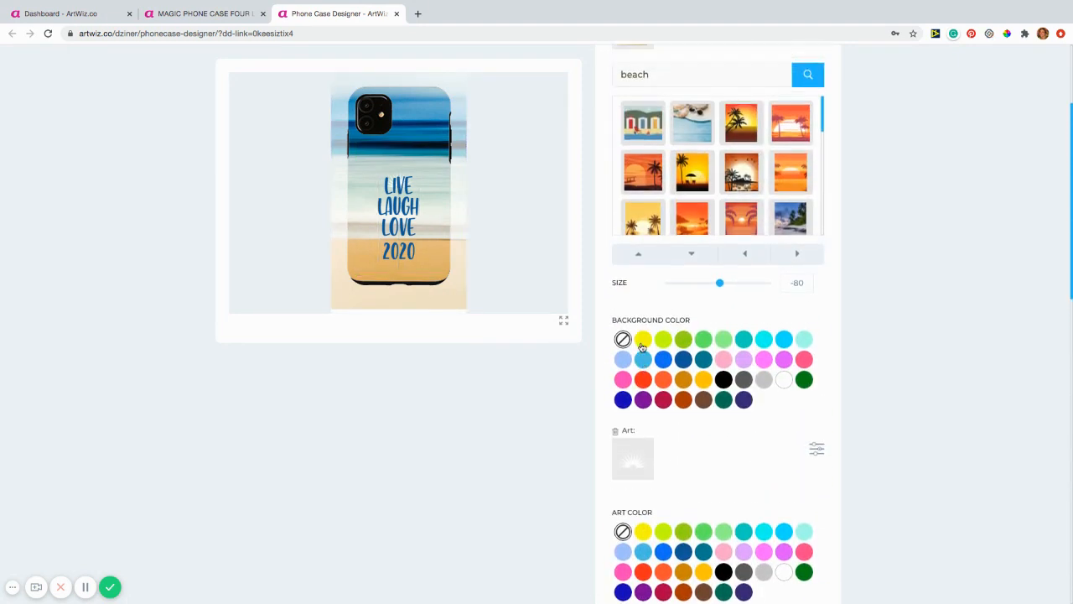
{"action": "scroll", "coordinate": [642, 352], "scroll_direction": "down", "scroll_amount": 2}
{"action": "left_click", "coordinate": [634, 391]}
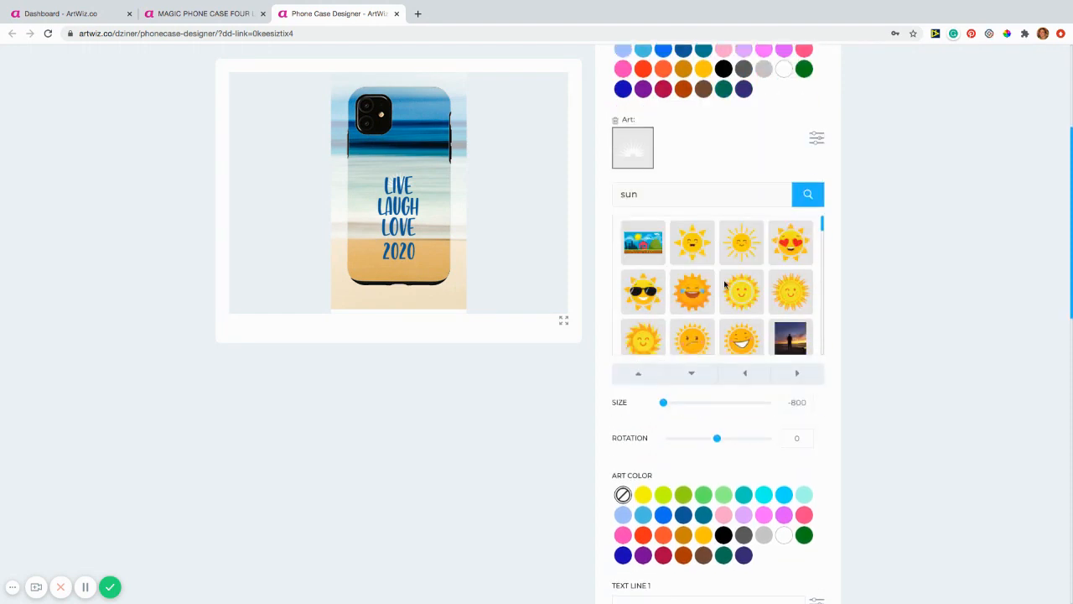
{"action": "left_click", "coordinate": [656, 202]}
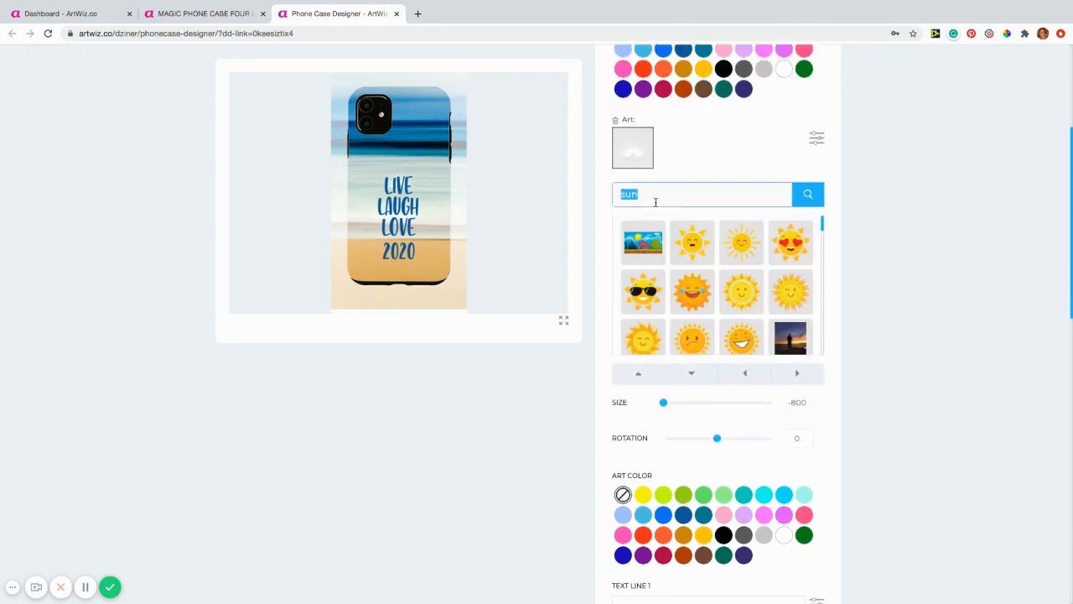
{"action": "type", "text": "burst"}
{"action": "left_click", "coordinate": [806, 194]}
{"action": "scroll", "coordinate": [738, 307], "scroll_direction": "down", "scroll_amount": 2}
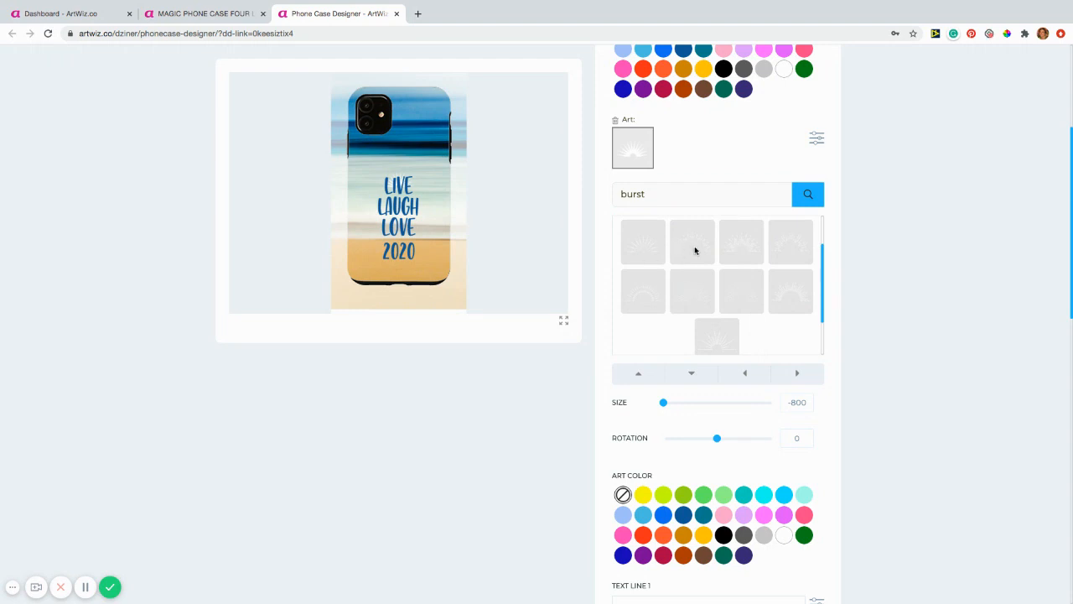
- Replace the sun with a thin-rayed half burst, color it dark blue, and enlarge it so its rays surround LIVE
{"action": "left_click", "coordinate": [694, 246]}
{"action": "left_click", "coordinate": [682, 515]}
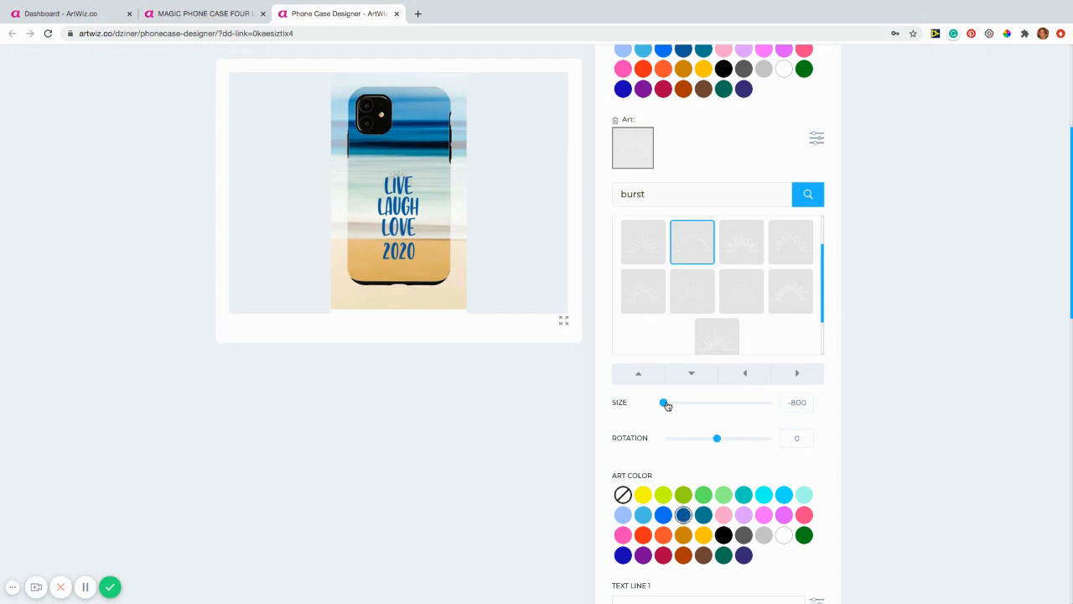
{"action": "left_click_drag", "start_coordinate": [665, 405], "coordinate": [684, 409]}
- Reopen the backdrop settings and nudge the ocean image two increments upward behind the burst and text
{"action": "scroll", "coordinate": [691, 251], "scroll_direction": "up", "scroll_amount": 5}
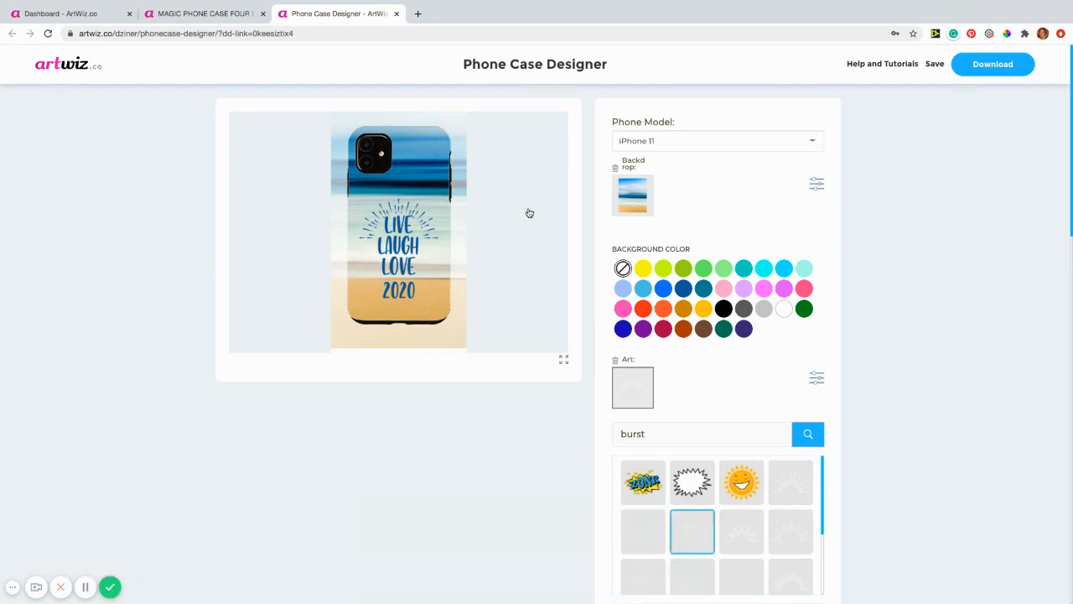
{"action": "left_click", "coordinate": [815, 186]}
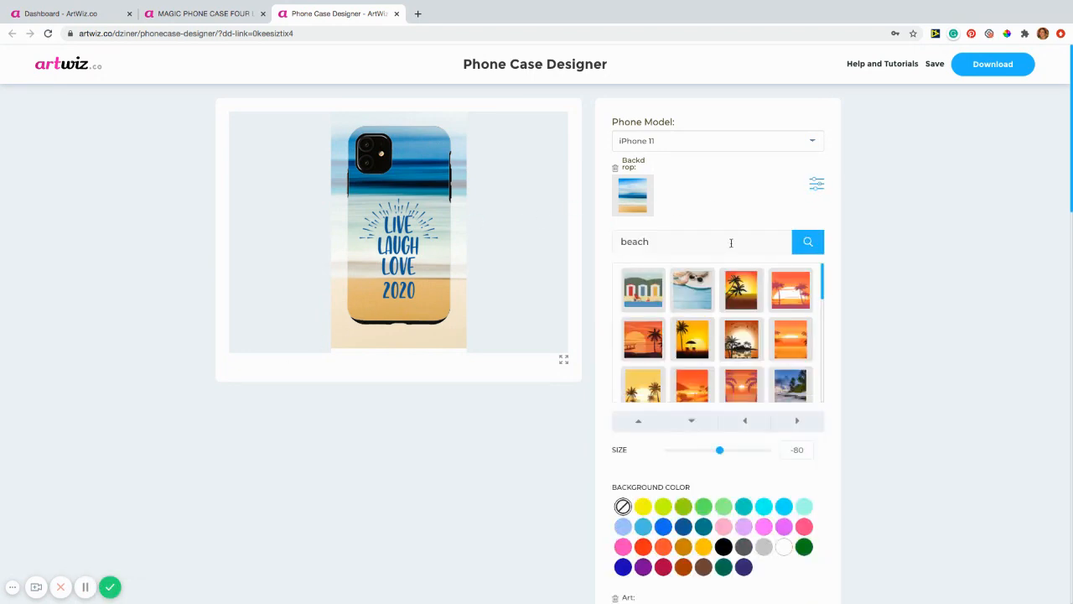
{"action": "left_click", "coordinate": [645, 423]}
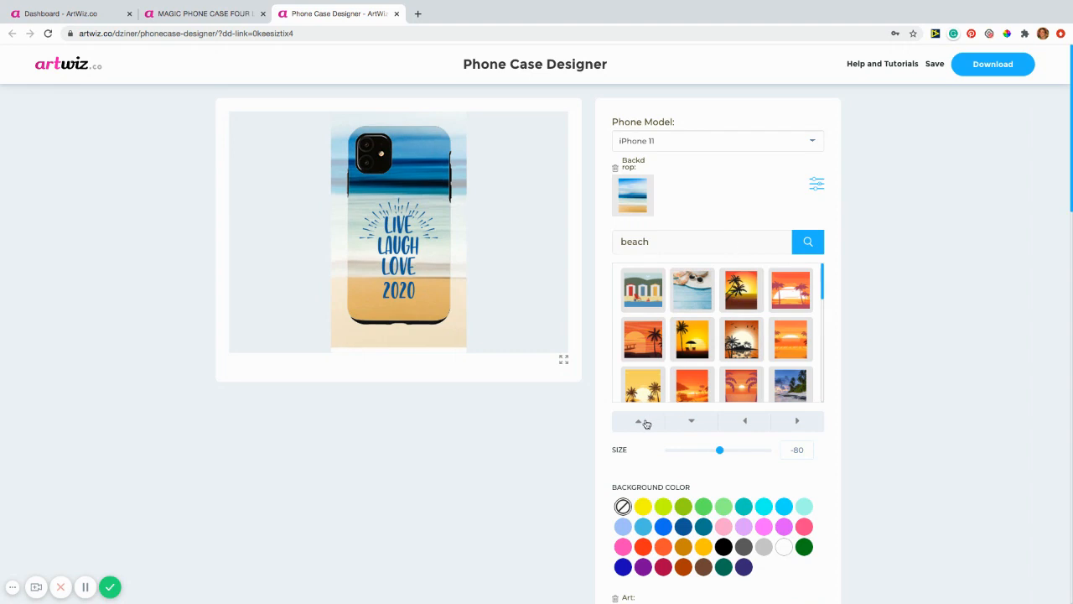
{"action": "left_click", "coordinate": [646, 423]}
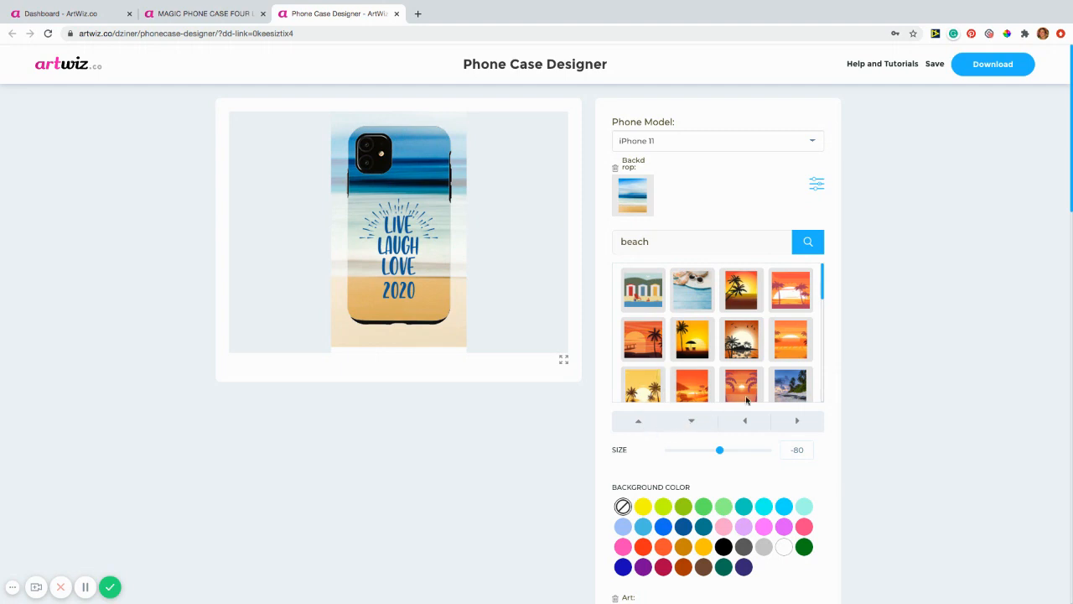
- Enlarge the ocean backdrop to size -48 and nudge it slightly upward behind the case
{"action": "left_click_drag", "start_coordinate": [720, 451], "coordinate": [725, 451]}
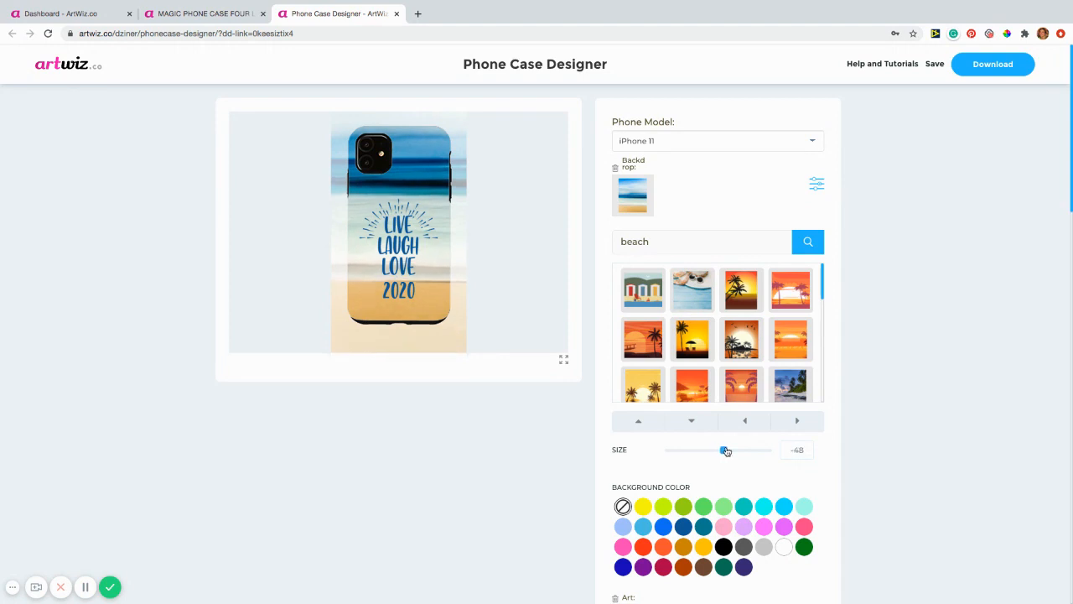
{"action": "left_click", "coordinate": [645, 427]}
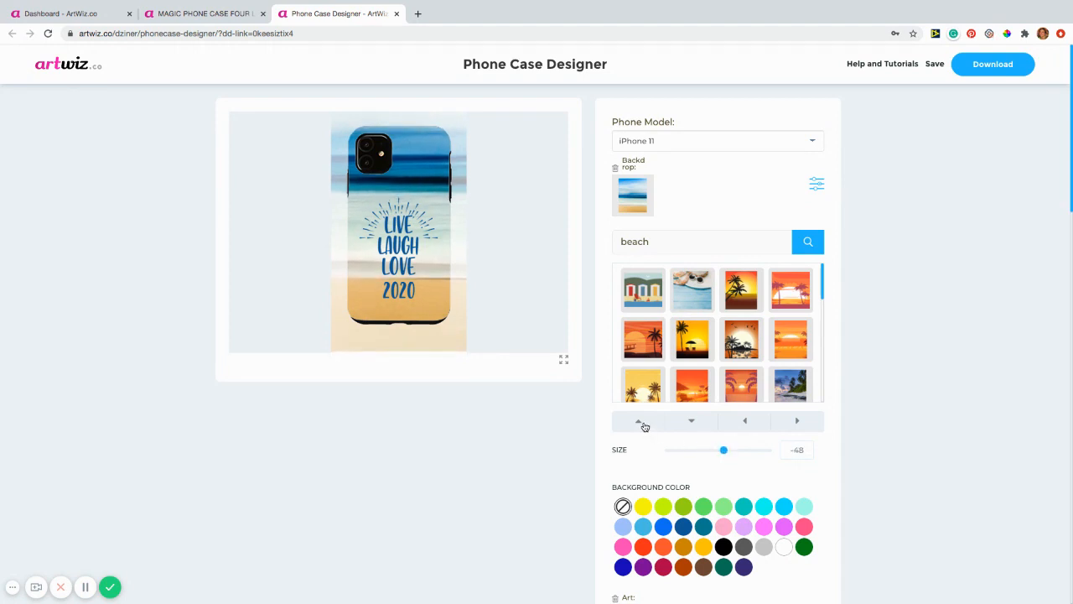
{"action": "left_click", "coordinate": [645, 426]}
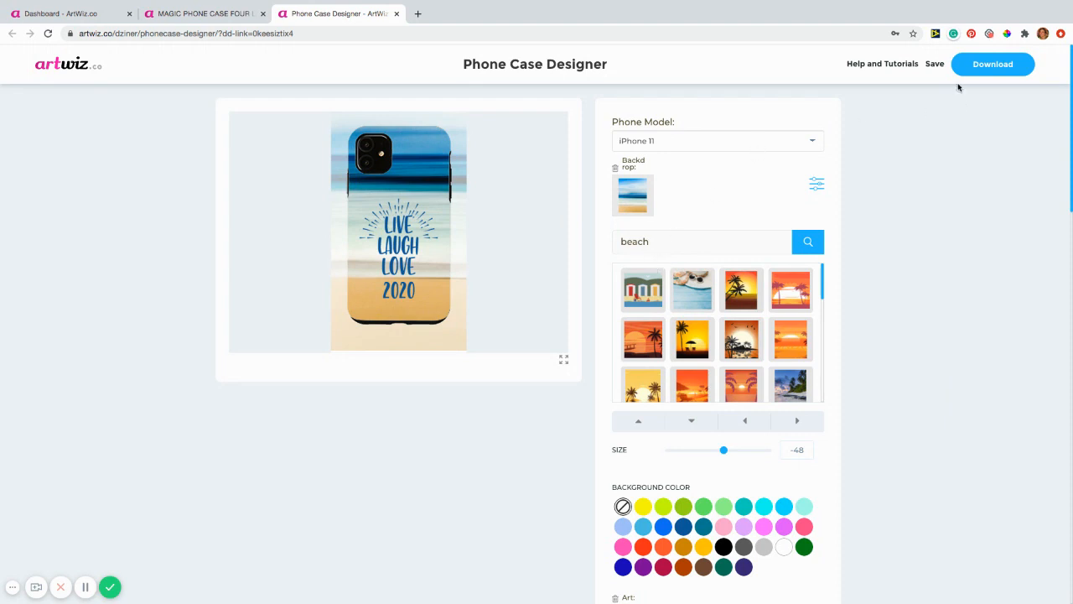
- Save the ocean case design as a design URL and dismiss the URL dialog
{"action": "left_click", "coordinate": [990, 68]}
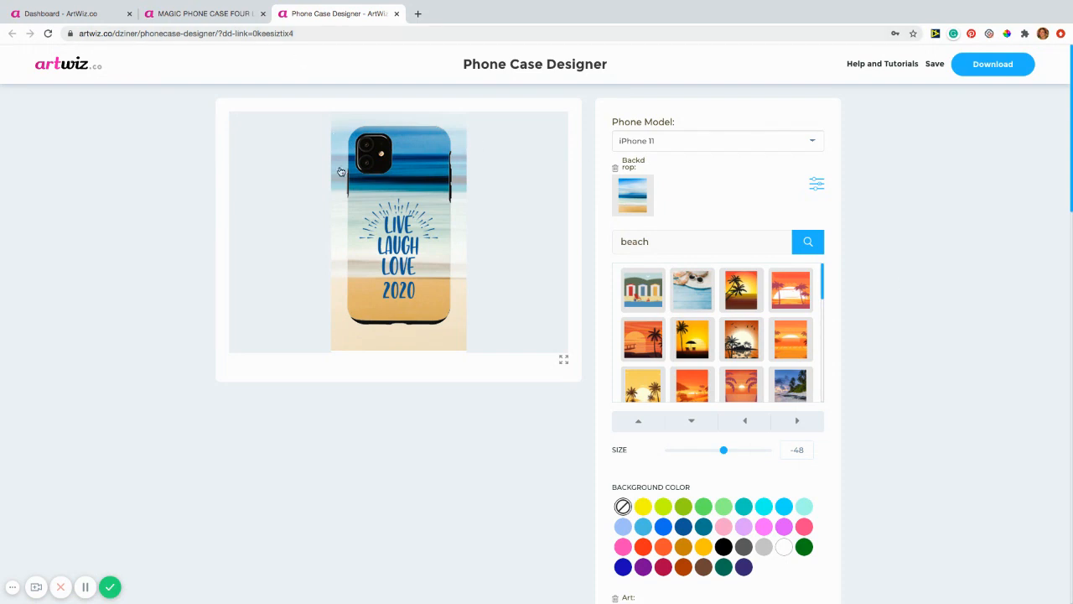
{"action": "left_click", "coordinate": [935, 66]}
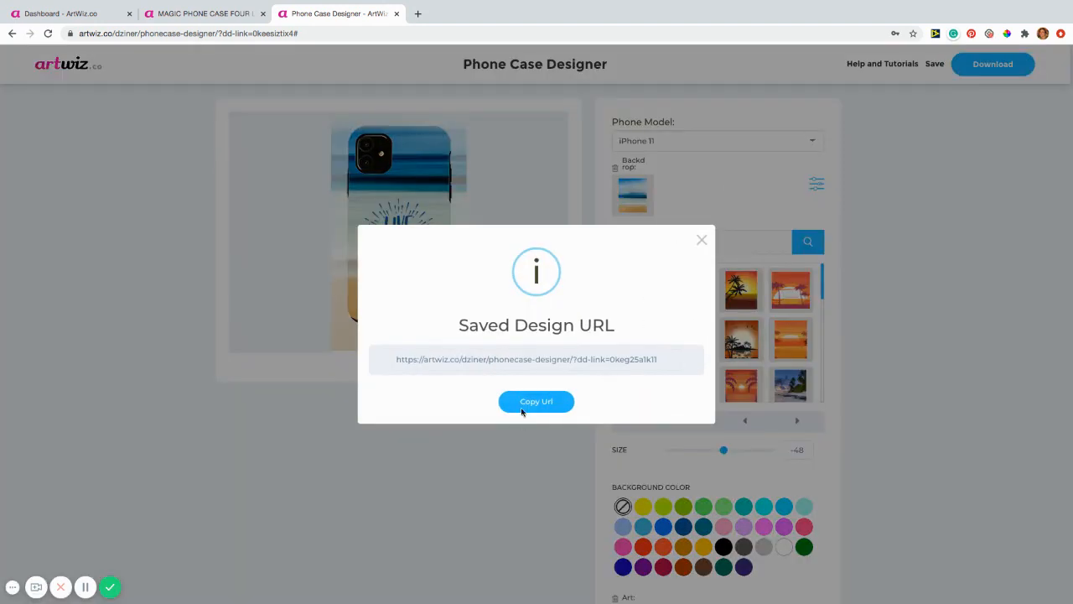
{"action": "left_click", "coordinate": [702, 241]}
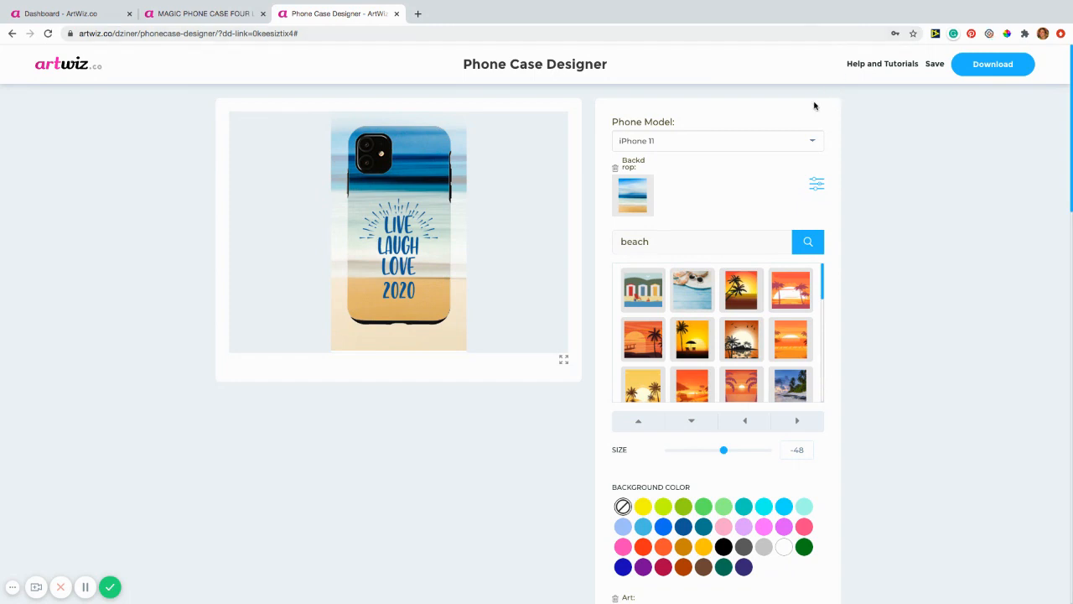
- Nudge the burst art slightly upward above LIVE
{"action": "scroll", "coordinate": [778, 462], "scroll_direction": "down", "scroll_amount": 2}
{"action": "scroll", "coordinate": [778, 462], "scroll_direction": "down", "scroll_amount": 1}
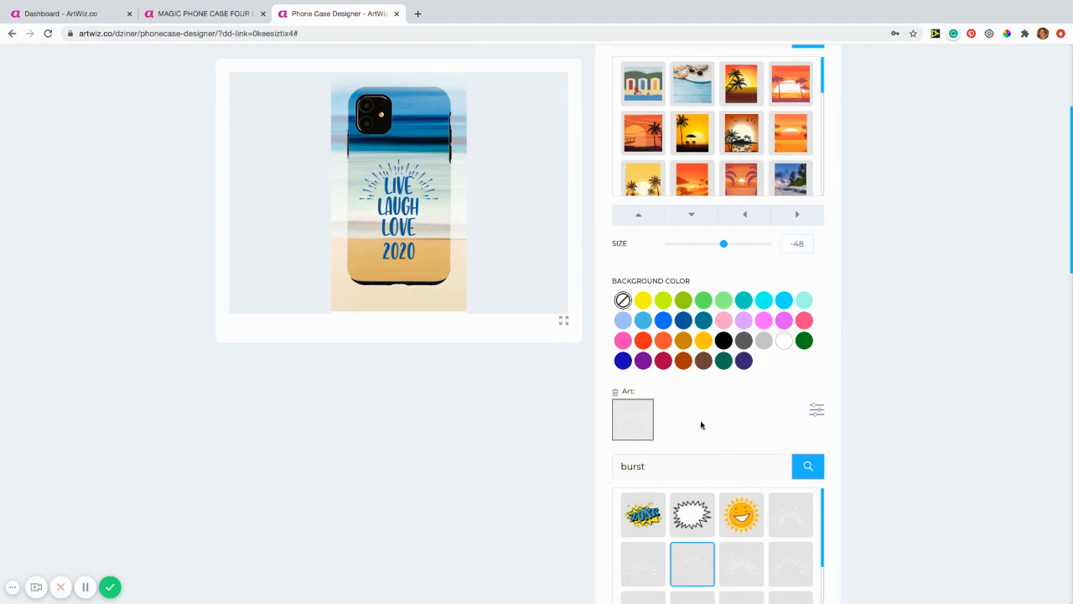
{"action": "scroll", "coordinate": [708, 499], "scroll_direction": "down", "scroll_amount": 1}
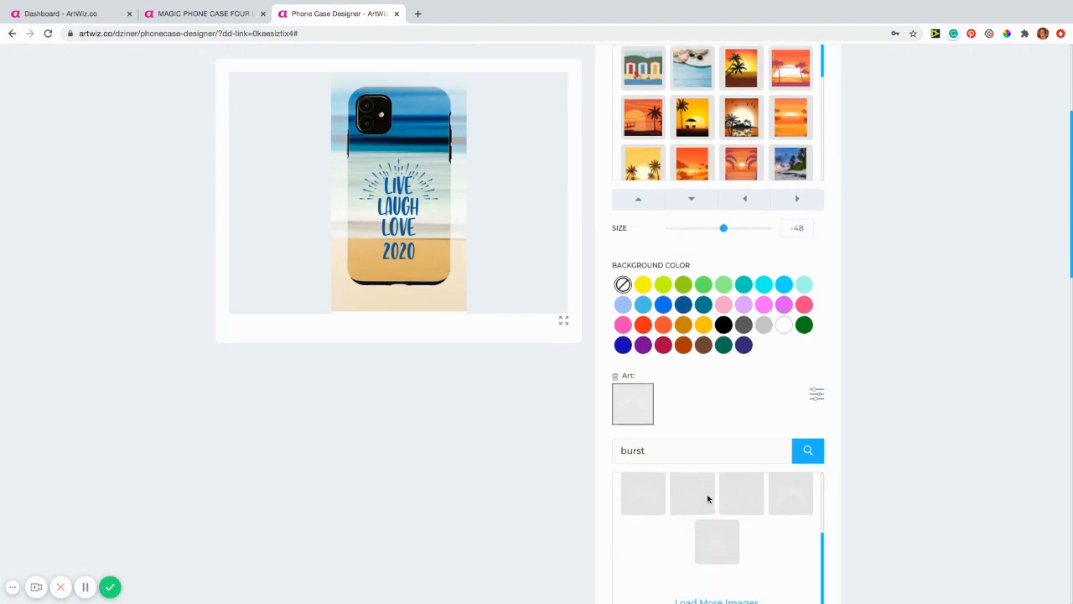
{"action": "scroll", "coordinate": [699, 501], "scroll_direction": "down", "scroll_amount": 5}
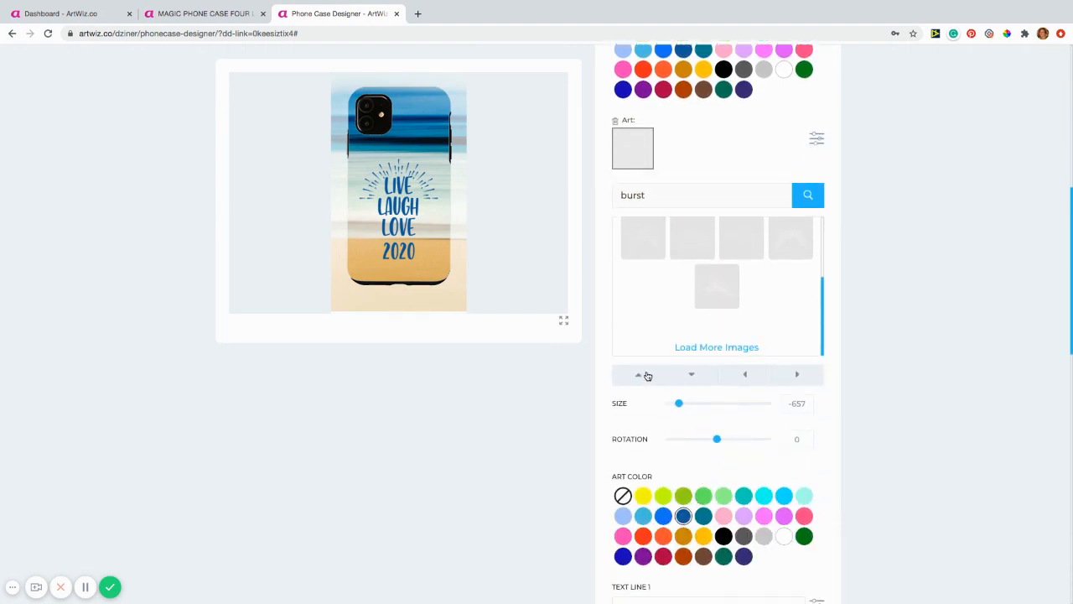
{"action": "left_click", "coordinate": [647, 376]}
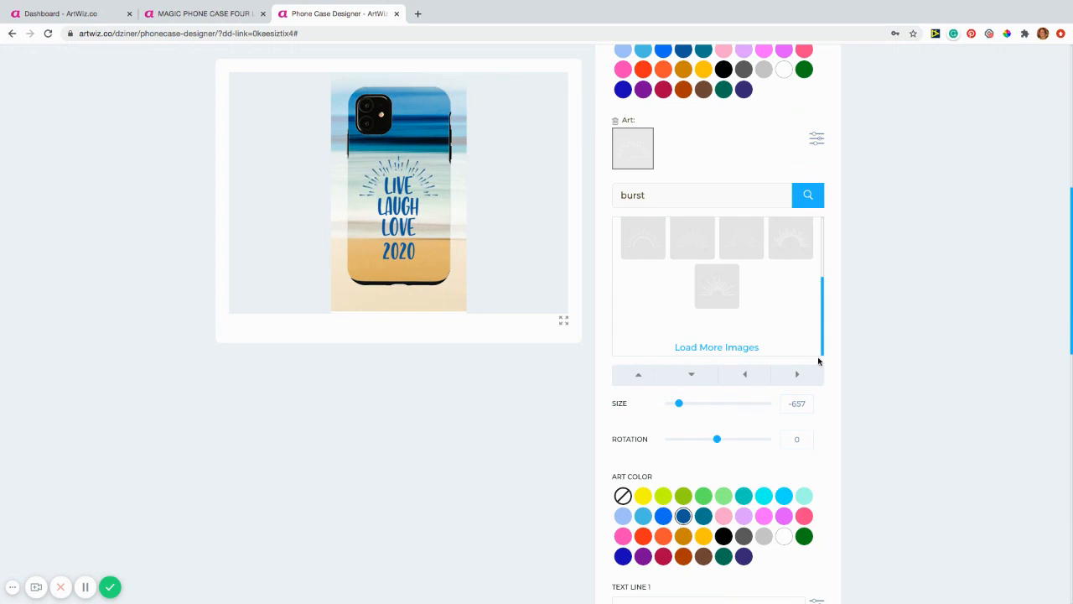
{"action": "scroll", "coordinate": [876, 289], "scroll_direction": "up", "scroll_amount": 6}
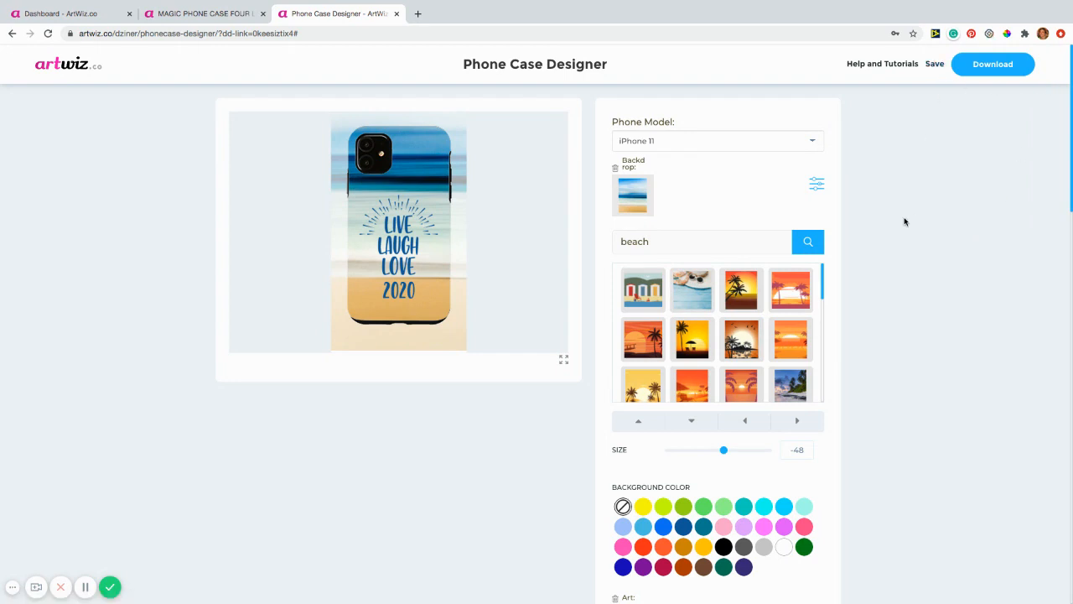
- Browse the beach backdrop images and replace the ocean with the yellow sunset picture with two palm trees
{"action": "left_click", "coordinate": [636, 202]}
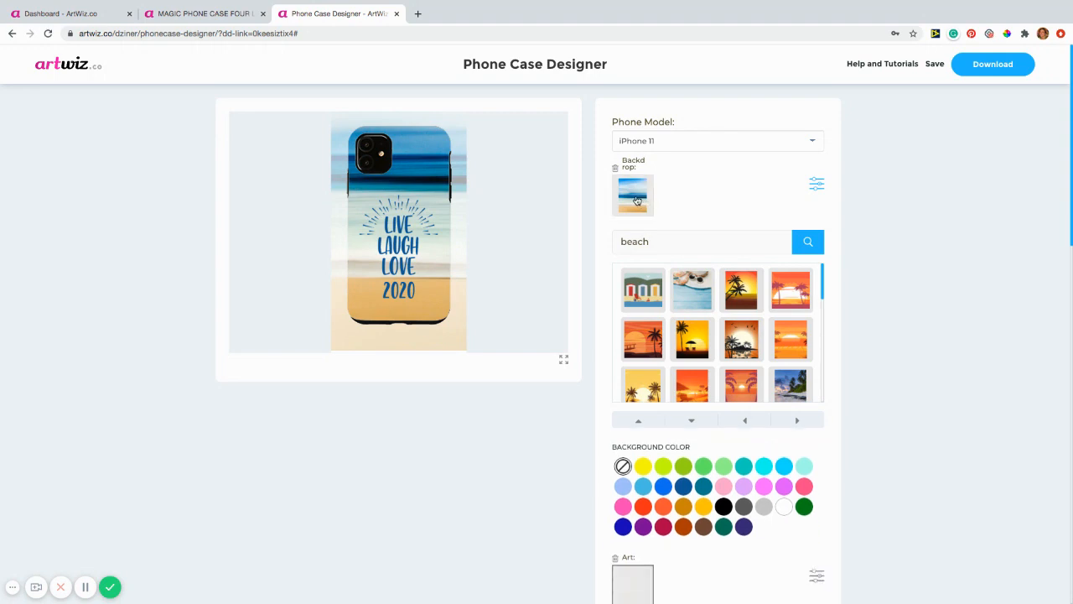
{"action": "left_click", "coordinate": [636, 202]}
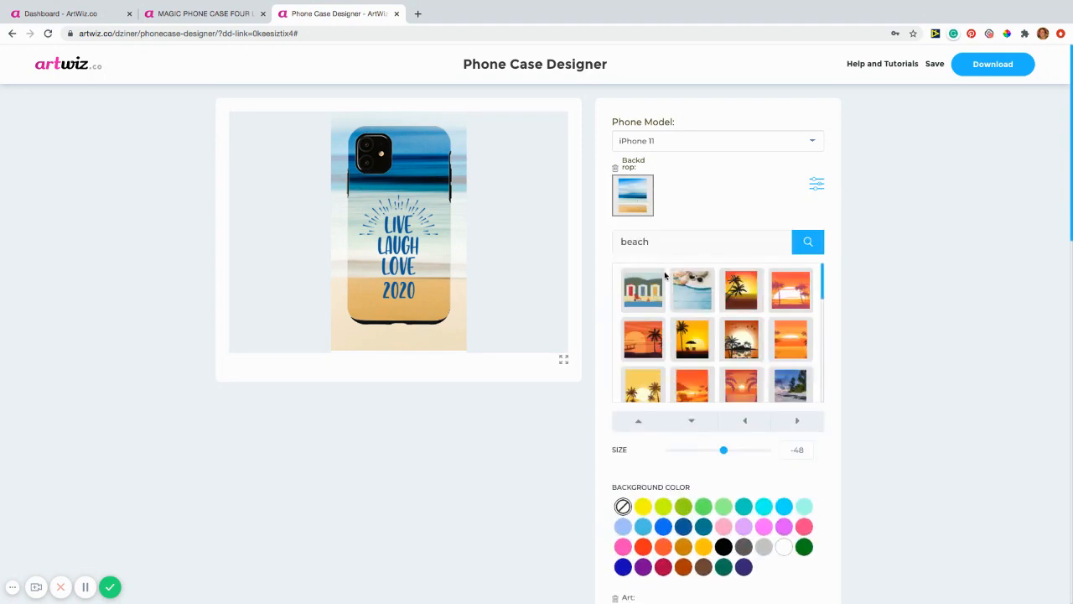
{"action": "scroll", "coordinate": [663, 360], "scroll_direction": "down", "scroll_amount": 3}
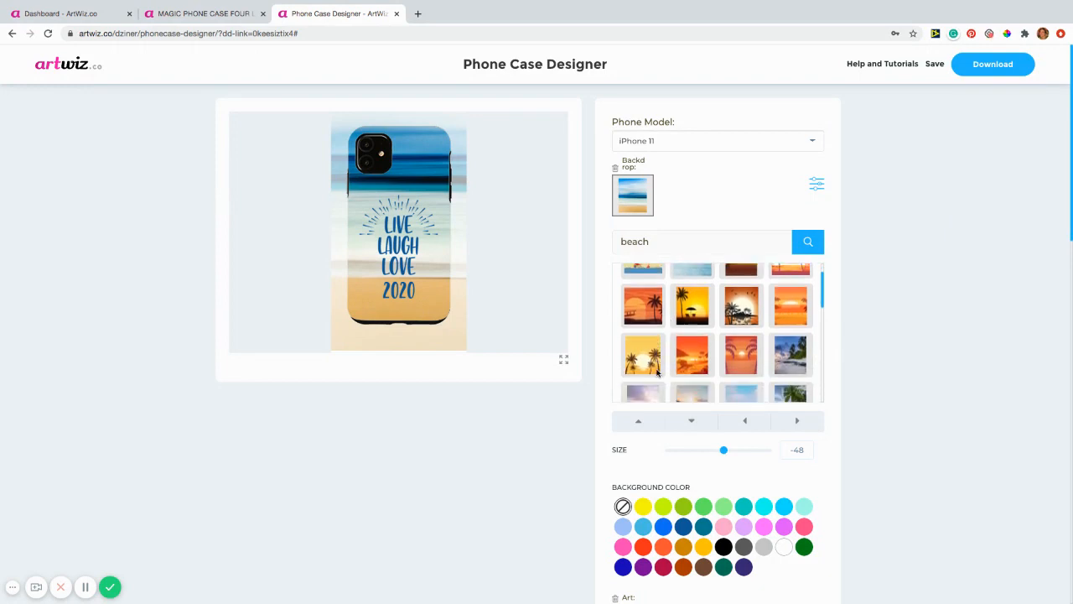
{"action": "scroll", "coordinate": [656, 373], "scroll_direction": "down", "scroll_amount": 3}
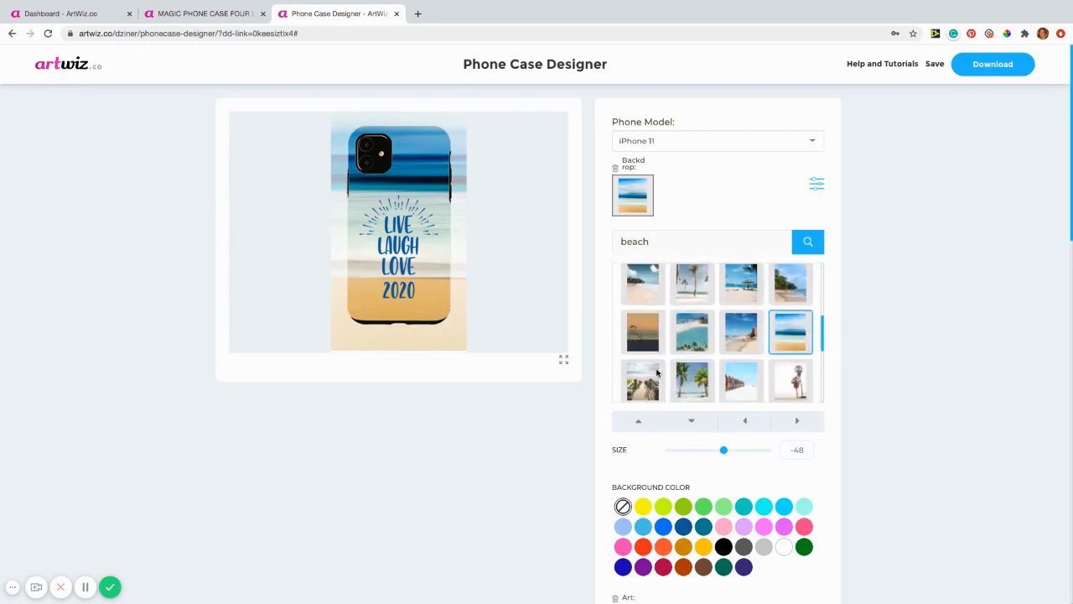
{"action": "scroll", "coordinate": [657, 373], "scroll_direction": "down", "scroll_amount": 2}
{"action": "scroll", "coordinate": [658, 374], "scroll_direction": "up", "scroll_amount": 5}
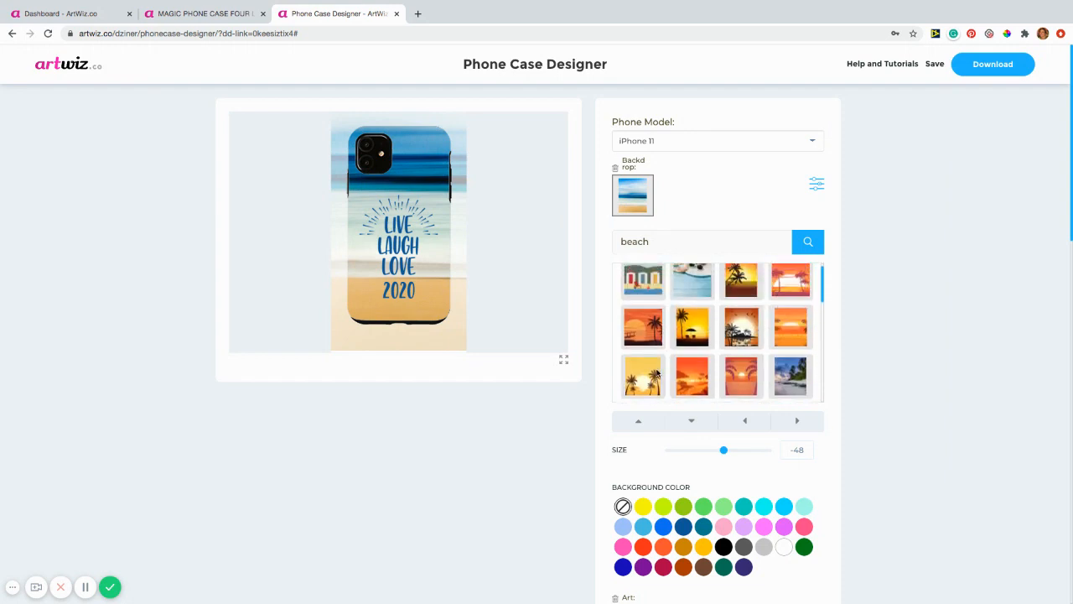
{"action": "left_click", "coordinate": [643, 346]}
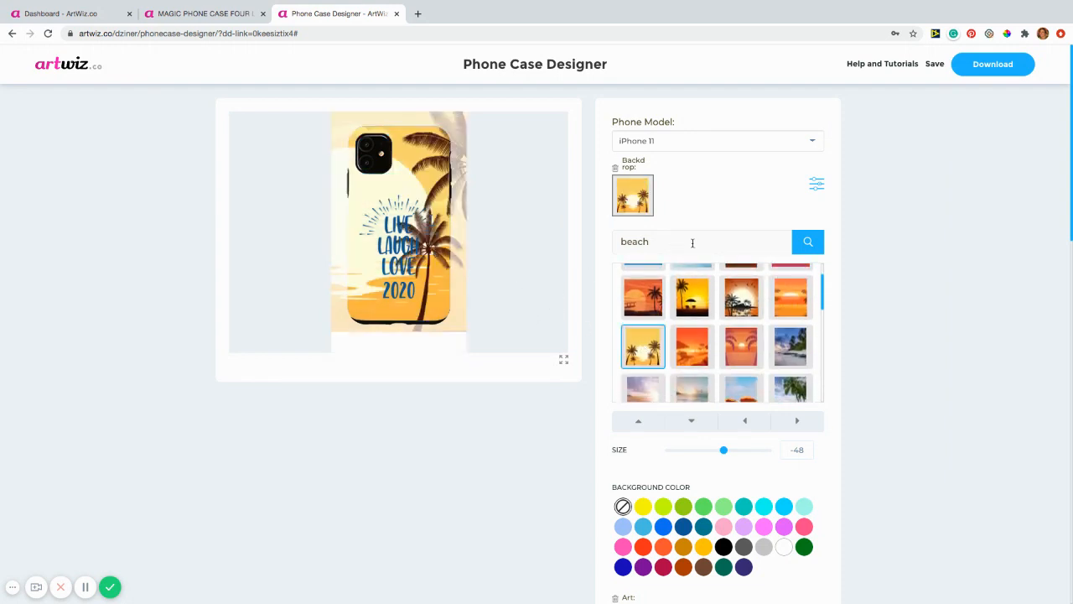
- Reduce the palm-tree sunset backdrop to size -201
{"action": "left_click", "coordinate": [816, 183]}
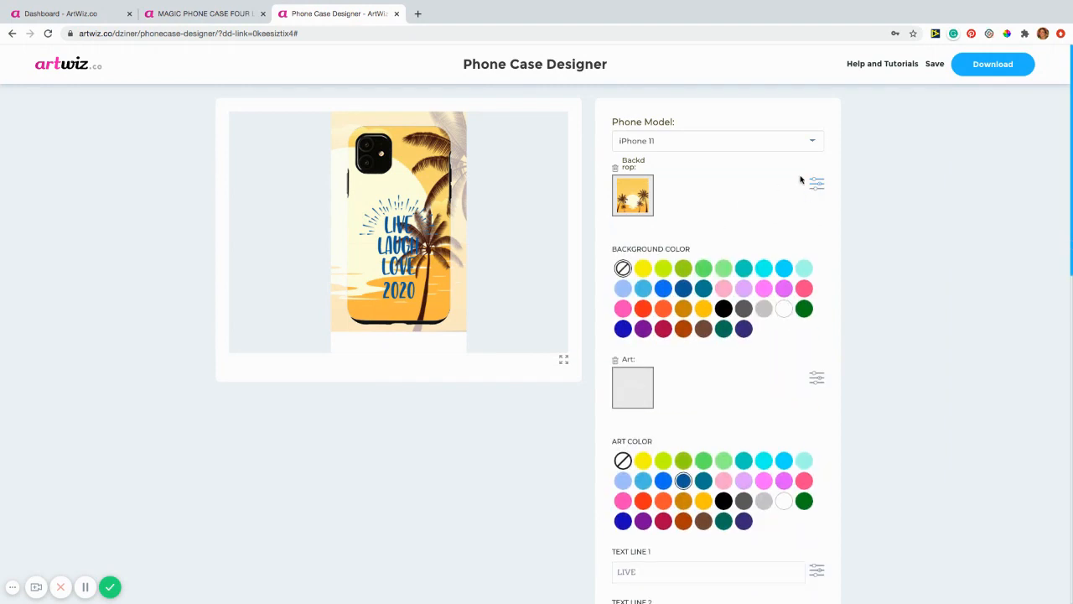
{"action": "left_click", "coordinate": [816, 182]}
{"action": "scroll", "coordinate": [715, 416], "scroll_direction": "down", "scroll_amount": 1}
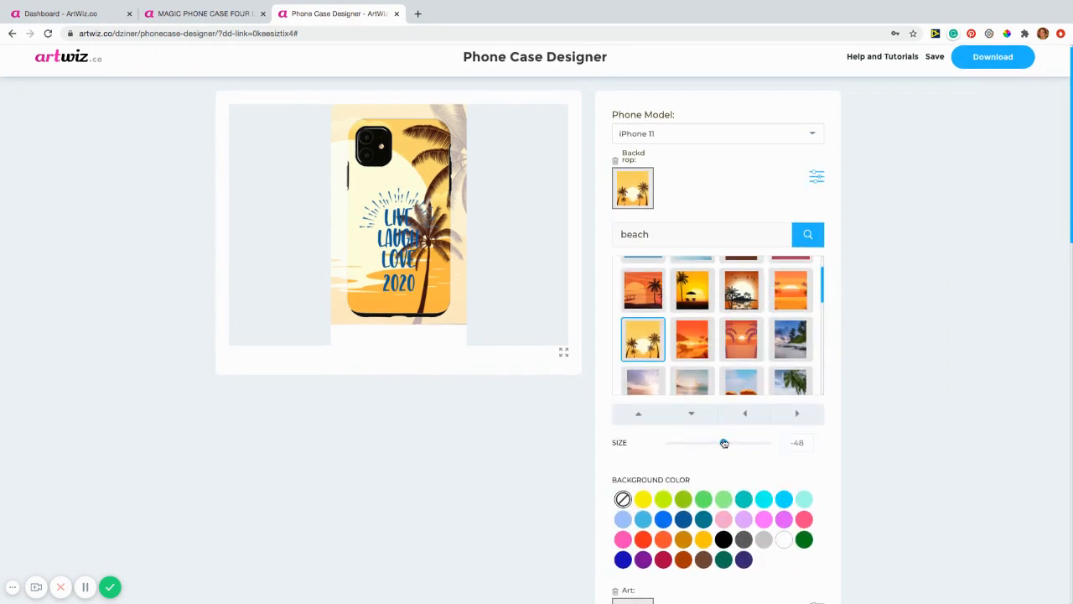
{"action": "mouse_move", "coordinate": [724, 442]}
{"action": "left_mouse_down"}
{"action": "mouse_move", "coordinate": [700, 449]}
{"action": "mouse_move", "coordinate": [732, 449]}
{"action": "mouse_move", "coordinate": [703, 444]}
{"action": "left_mouse_up"}
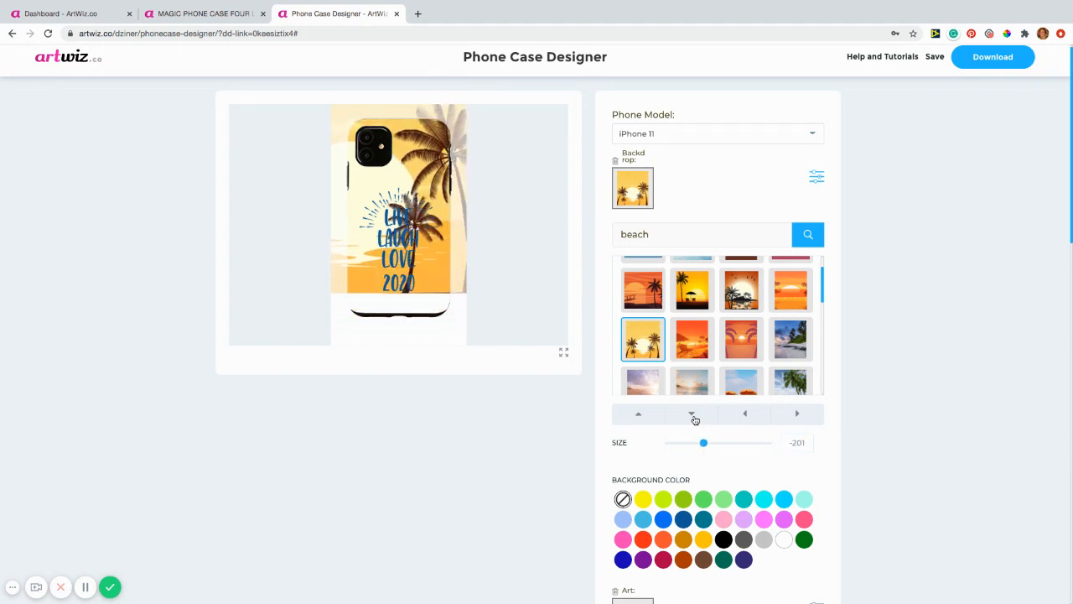
- Nudge the palm-tree backdrop downward until it covers the bottom edge of the case
{"action": "left_click", "coordinate": [695, 420]}
{"action": "left_click", "coordinate": [695, 420]}
{"action": "left_click", "coordinate": [695, 420]}
{"action": "left_click", "coordinate": [695, 419]}
{"action": "left_click", "coordinate": [695, 420]}
{"action": "left_click", "coordinate": [695, 420]}
{"action": "left_click", "coordinate": [695, 420]}
{"action": "left_click", "coordinate": [695, 420]}
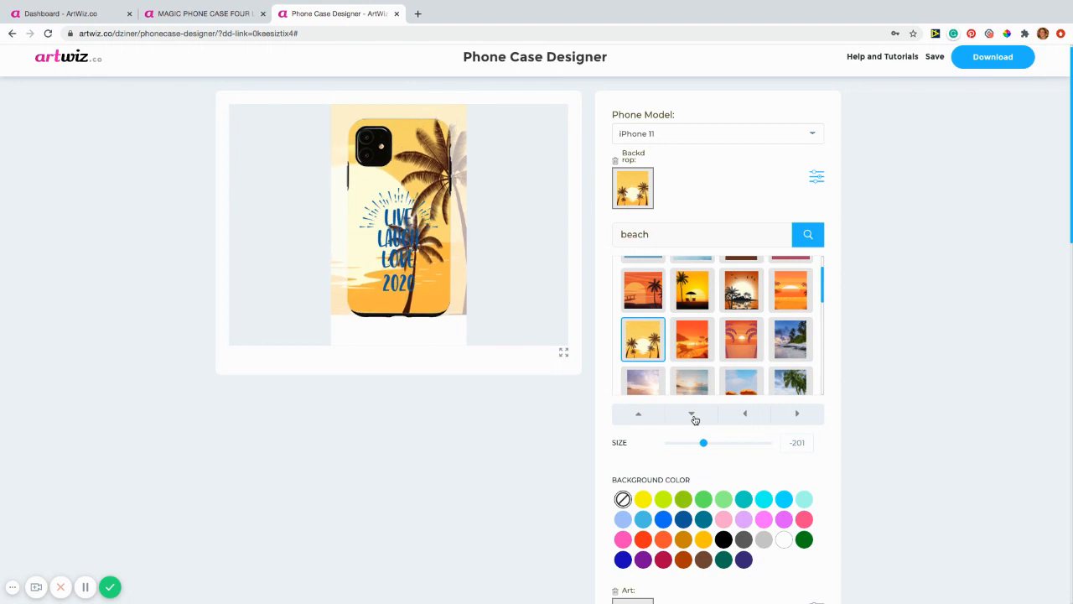
{"action": "left_click", "coordinate": [695, 420]}
- Shift the backdrop to the right until the sun sits behind the text and the palm trunk stands near the case's right edge
{"action": "left_click", "coordinate": [802, 419]}
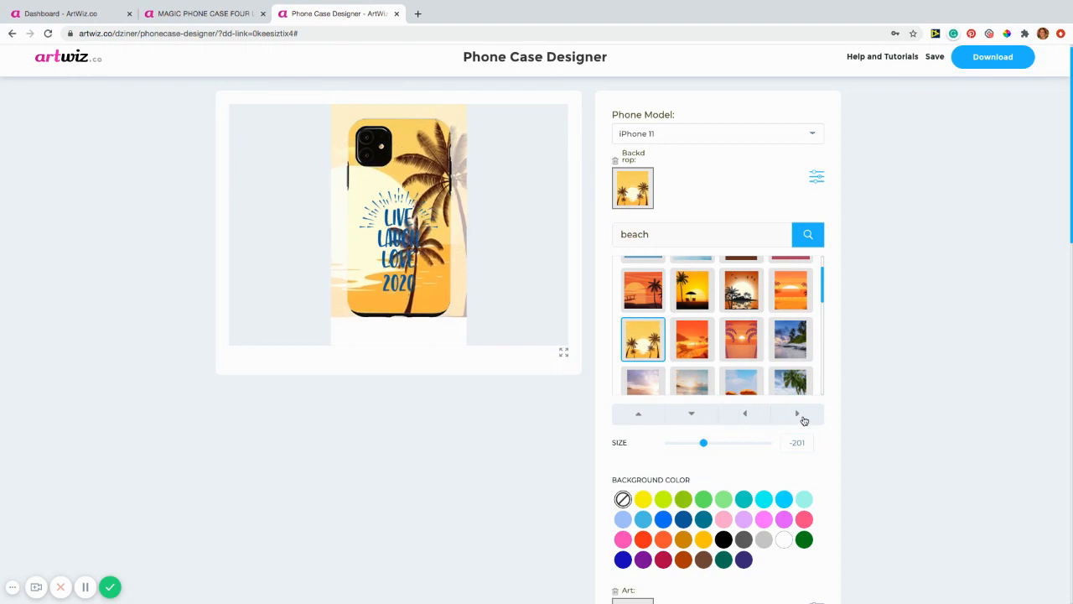
{"action": "left_click", "coordinate": [804, 420]}
{"action": "left_click", "coordinate": [804, 420]}
{"action": "left_click", "coordinate": [804, 420]}
{"action": "left_click", "coordinate": [803, 420]}
{"action": "left_click", "coordinate": [804, 420]}
{"action": "left_click", "coordinate": [804, 420]}
{"action": "left_click", "coordinate": [804, 420]}
{"action": "left_click", "coordinate": [804, 420]}
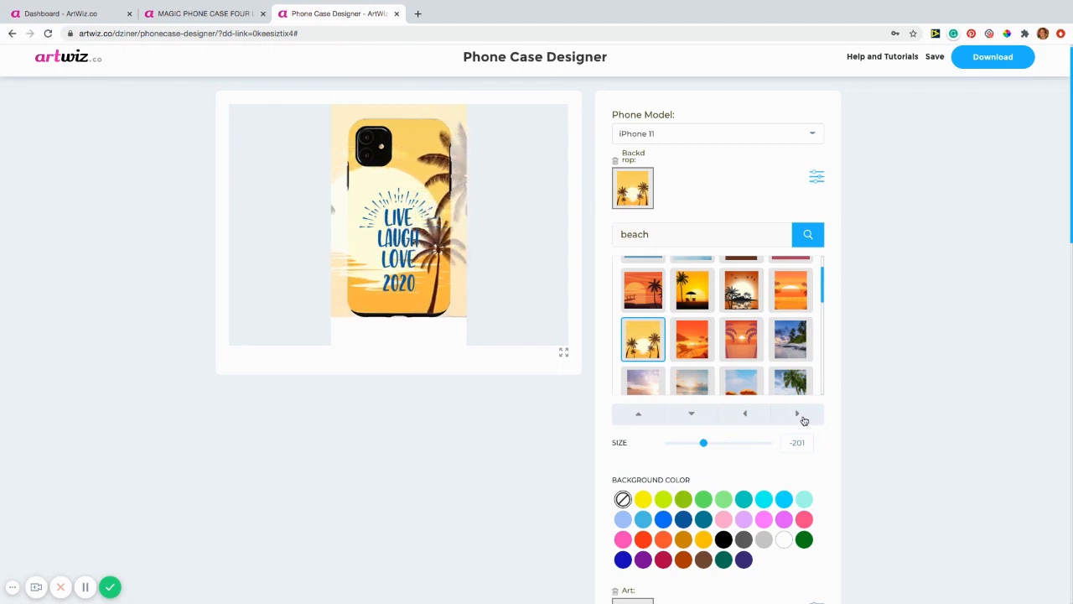
{"action": "left_click", "coordinate": [804, 420]}
{"action": "left_click", "coordinate": [804, 420]}
{"action": "left_click", "coordinate": [803, 420]}
{"action": "left_click", "coordinate": [804, 420]}
{"action": "left_click", "coordinate": [804, 420]}
{"action": "left_click", "coordinate": [804, 420]}
{"action": "left_click", "coordinate": [803, 420]}
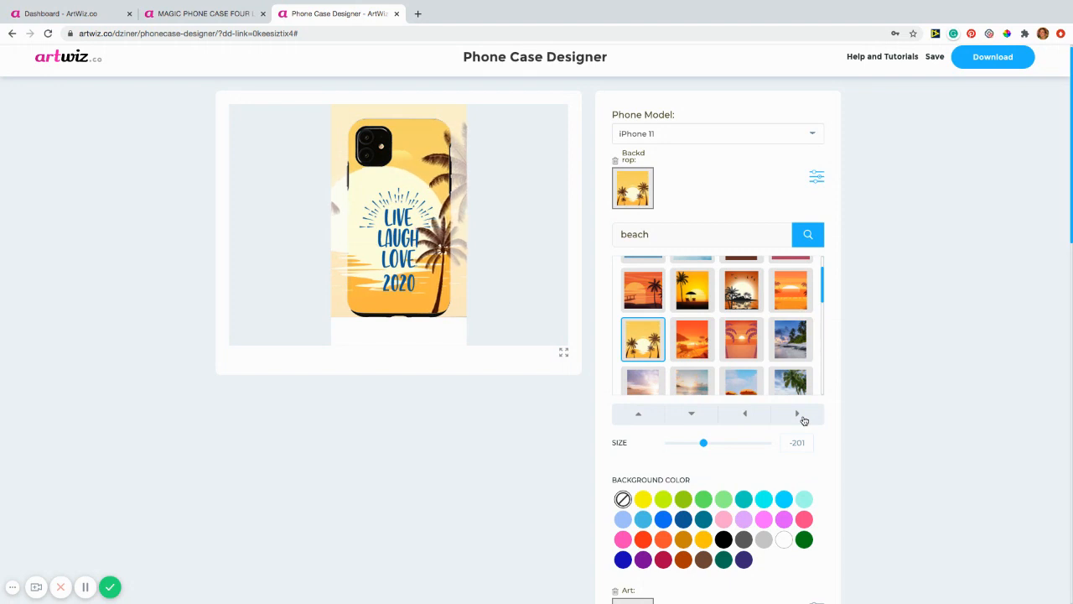
{"action": "left_click", "coordinate": [804, 420]}
{"action": "left_click", "coordinate": [804, 420]}
{"action": "left_click", "coordinate": [804, 420]}
{"action": "left_click", "coordinate": [803, 420]}
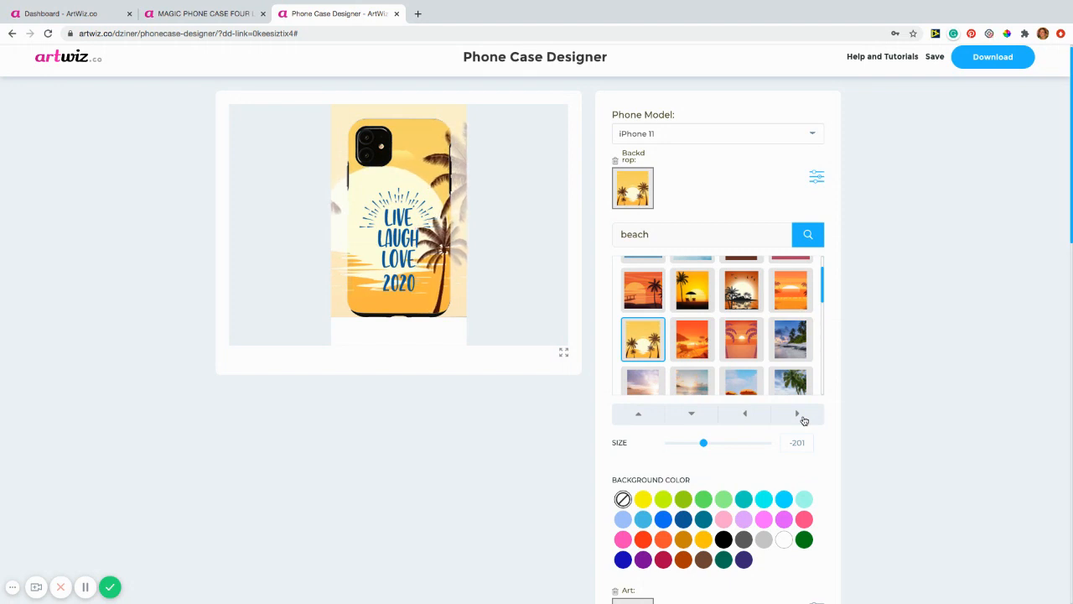
{"action": "left_click", "coordinate": [803, 420]}
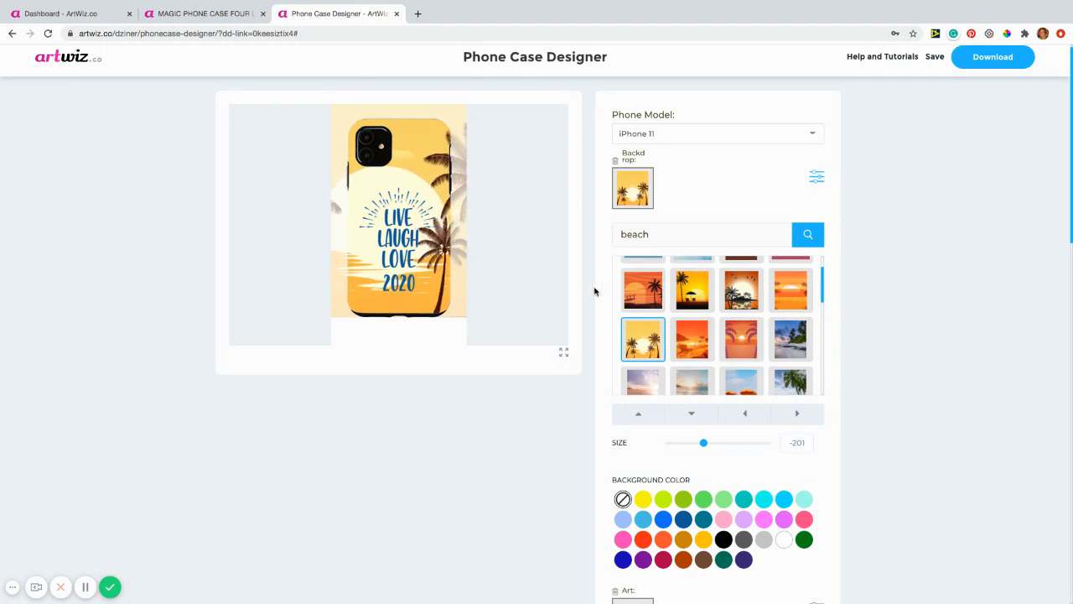
- Remove the burst art from the design
{"action": "scroll", "coordinate": [771, 348], "scroll_direction": "down", "scroll_amount": 10}
{"action": "scroll", "coordinate": [850, 441], "scroll_direction": "down", "scroll_amount": 5}
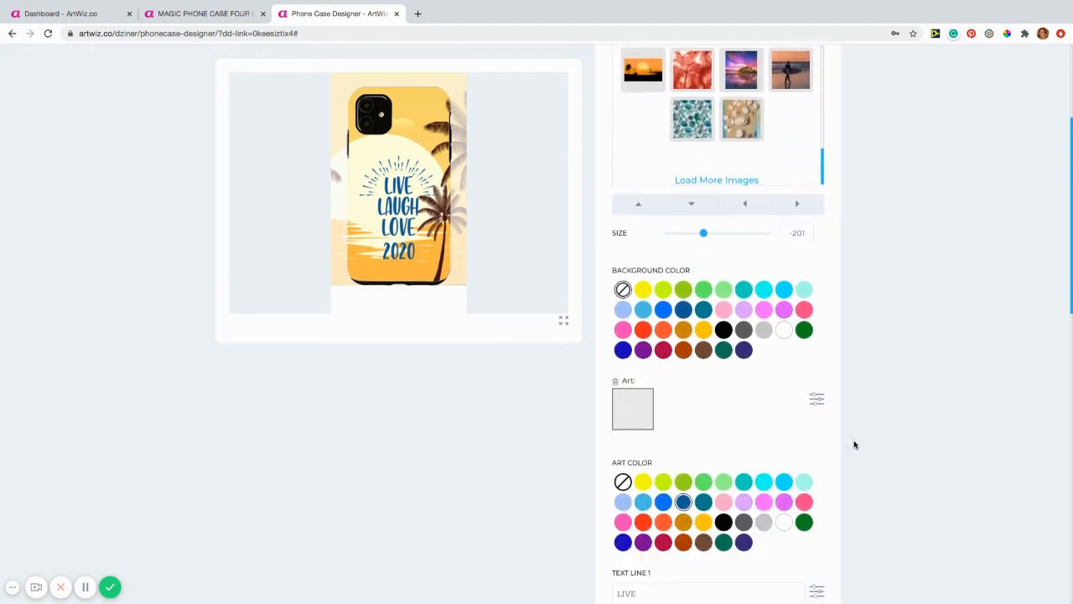
{"action": "scroll", "coordinate": [854, 444], "scroll_direction": "down", "scroll_amount": 2}
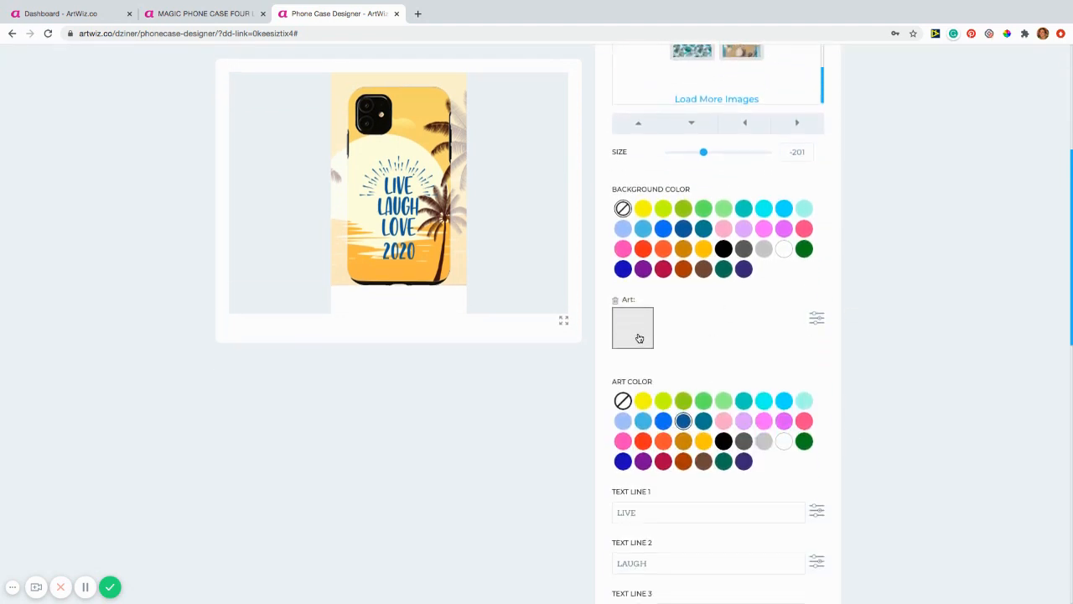
{"action": "left_click", "coordinate": [615, 300]}
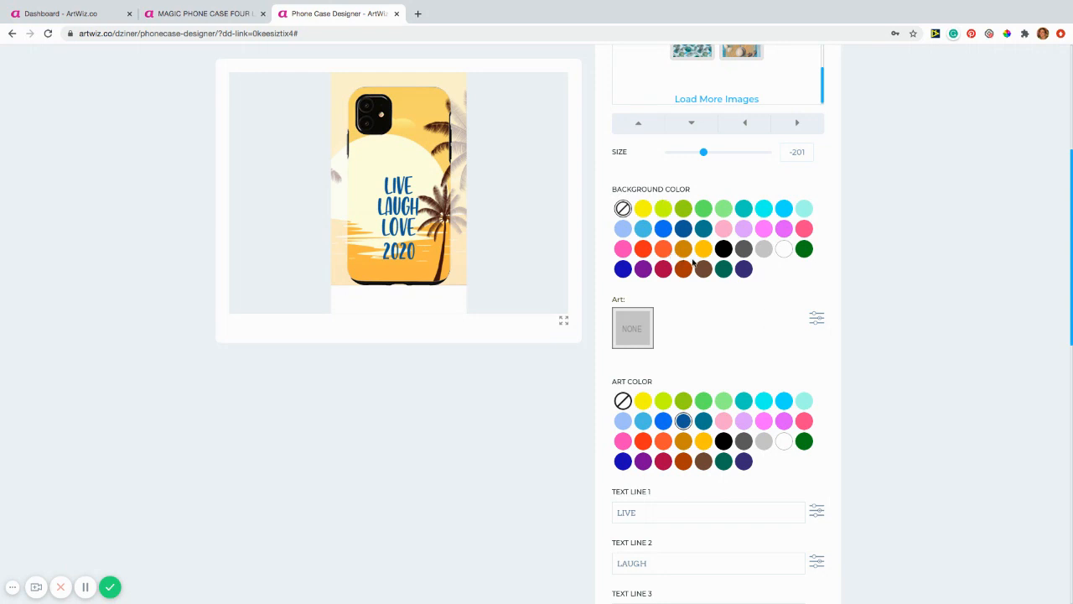
- Apply the 2020 line's text color to all four text lines and change it to dark brown
{"action": "scroll", "coordinate": [718, 340], "scroll_direction": "down", "scroll_amount": 2}
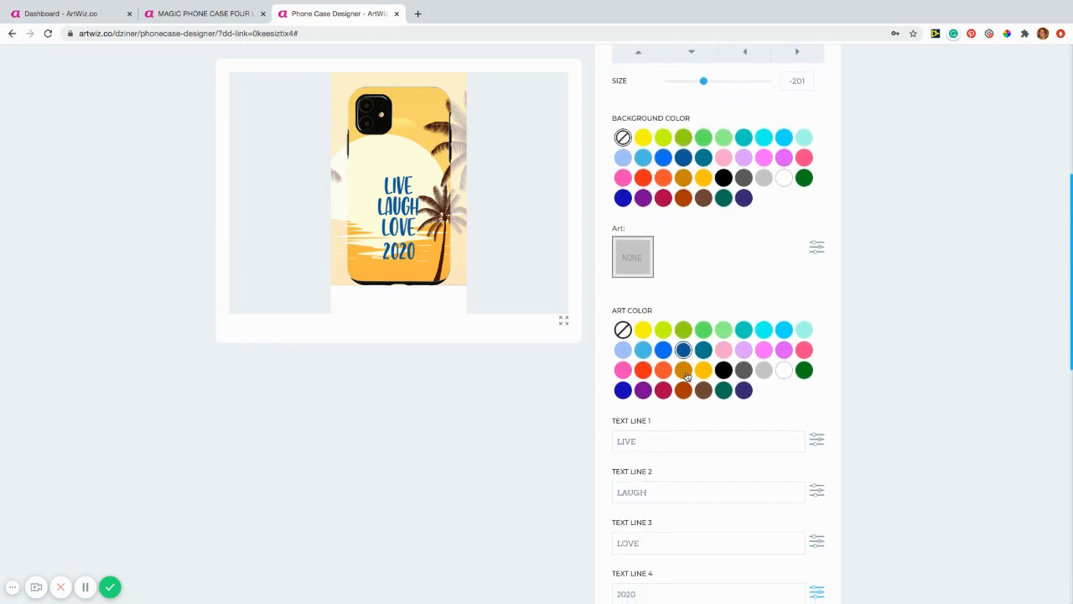
{"action": "scroll", "coordinate": [762, 362], "scroll_direction": "down", "scroll_amount": 5}
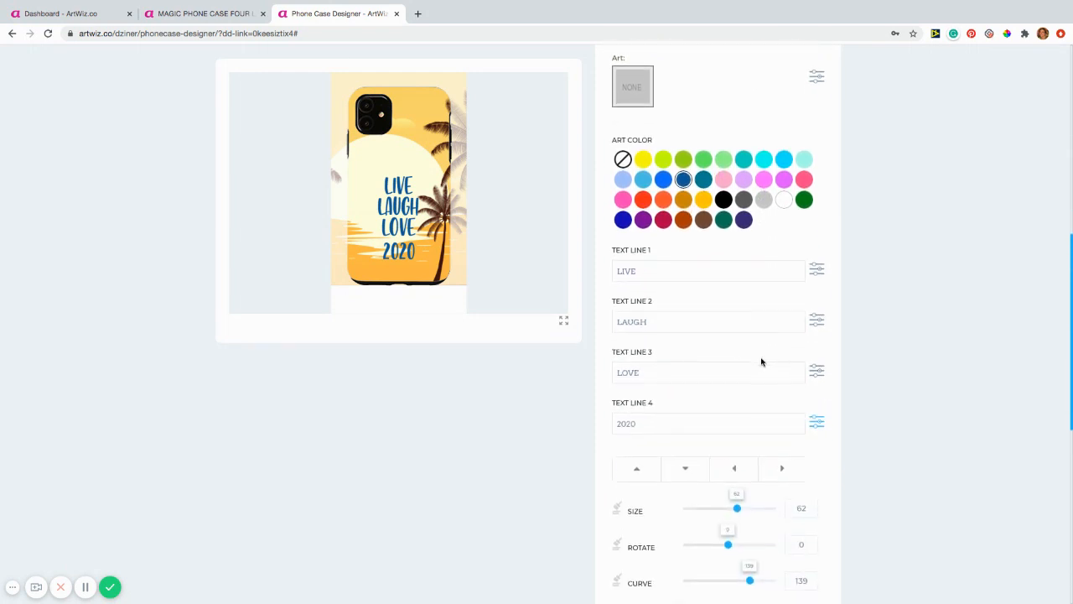
{"action": "scroll", "coordinate": [762, 362], "scroll_direction": "down", "scroll_amount": 6}
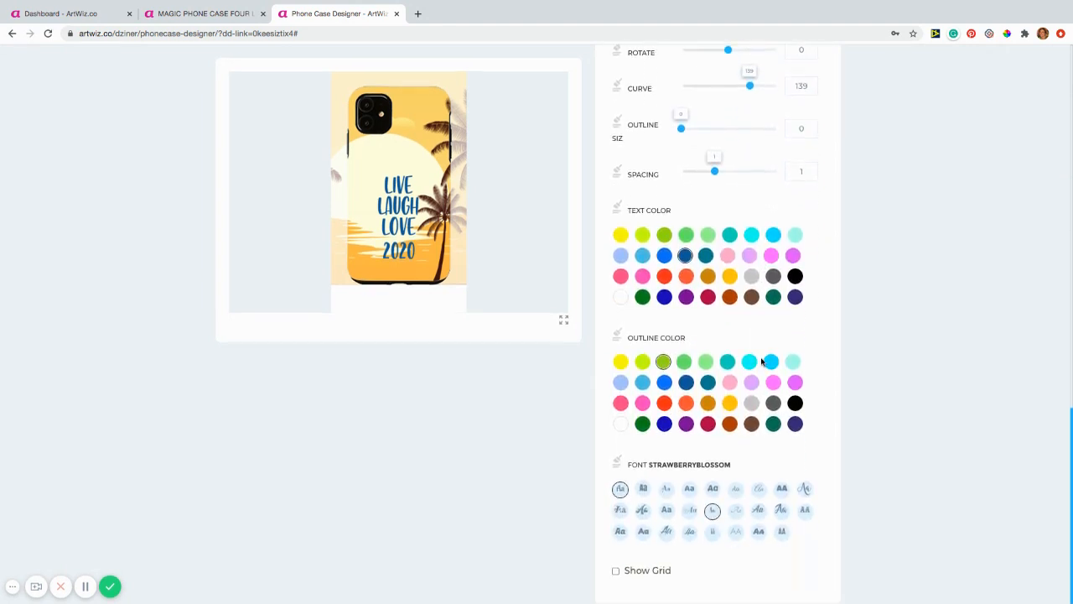
{"action": "left_click", "coordinate": [707, 278]}
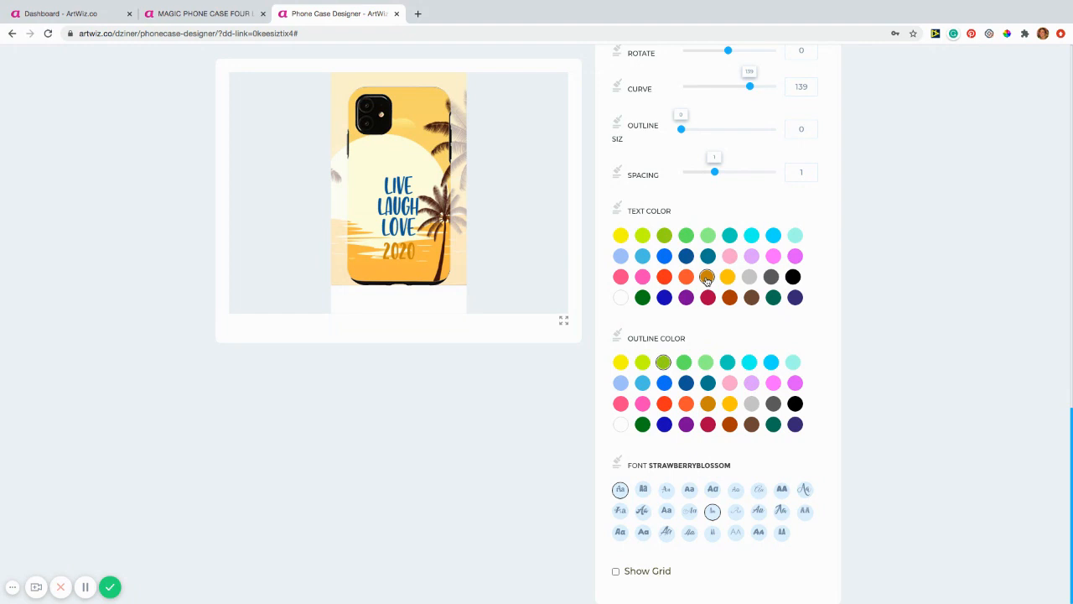
{"action": "left_click", "coordinate": [617, 206]}
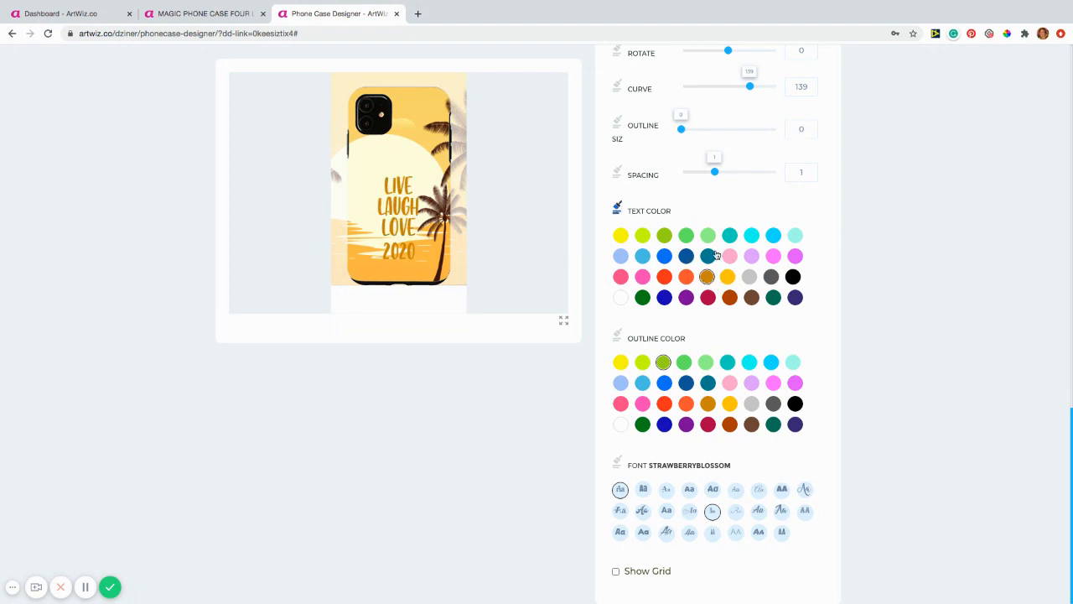
{"action": "left_click", "coordinate": [748, 297]}
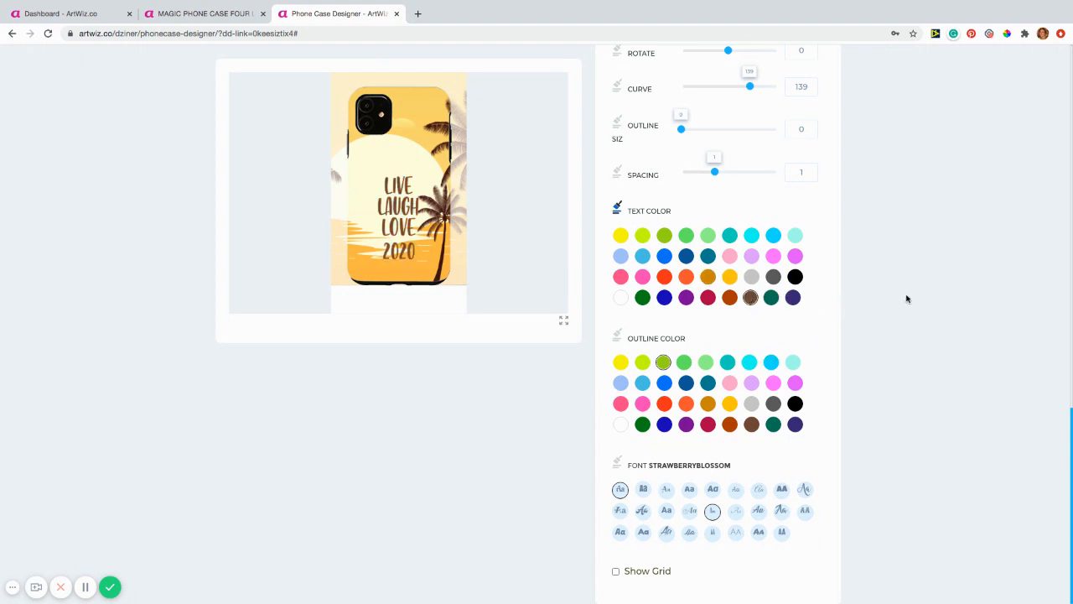
- Replace the backdrop with the surfer-at-sunset photo and shift it down until the surfer's full figure shows on the case
{"action": "scroll", "coordinate": [883, 286], "scroll_direction": "up", "scroll_amount": 5}
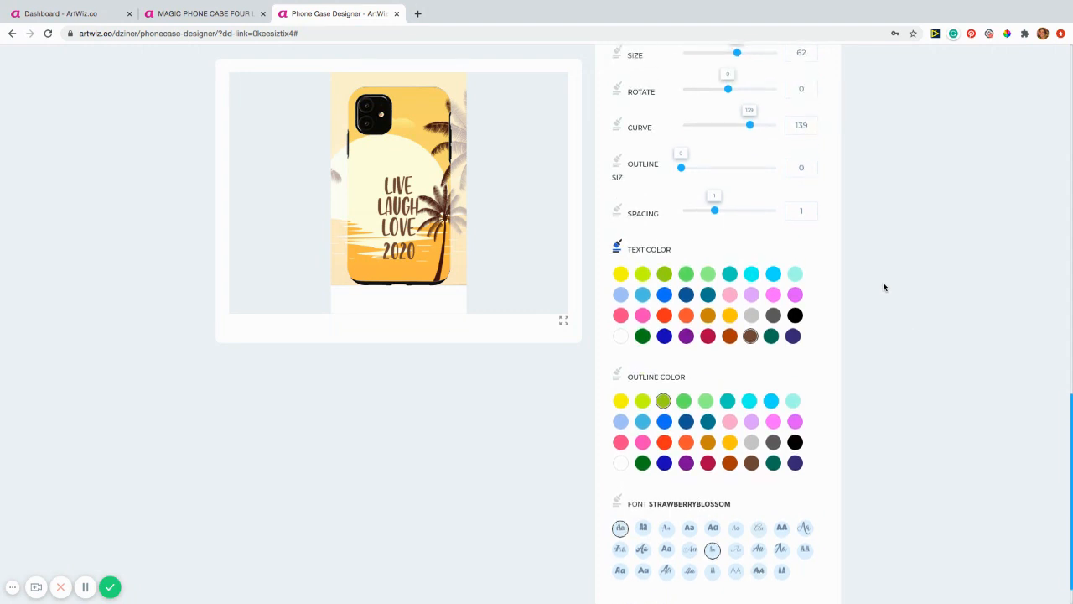
{"action": "scroll", "coordinate": [883, 287], "scroll_direction": "up", "scroll_amount": 10}
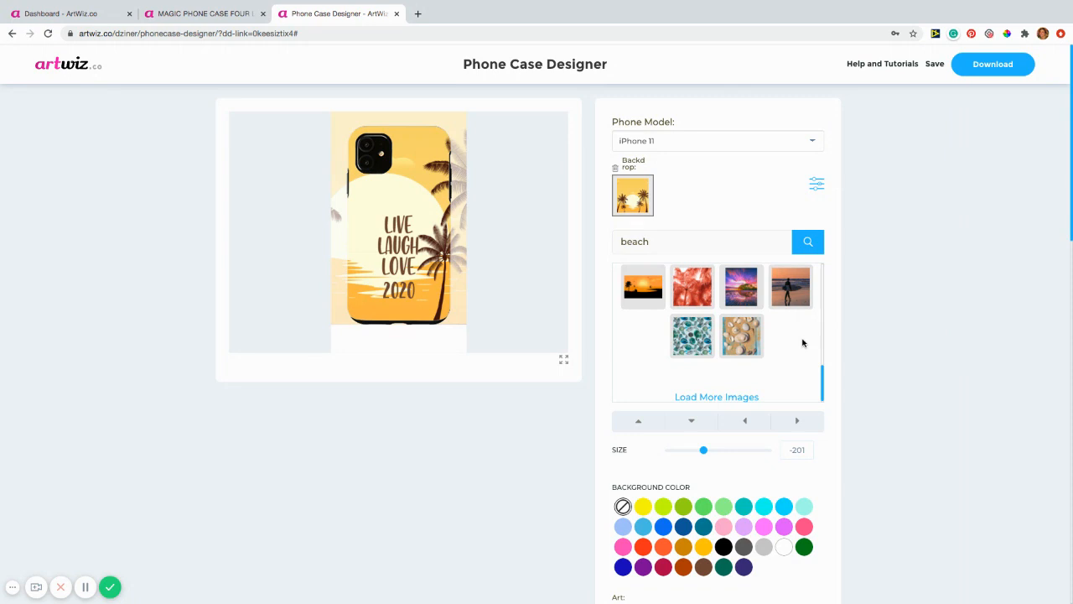
{"action": "left_click", "coordinate": [796, 305]}
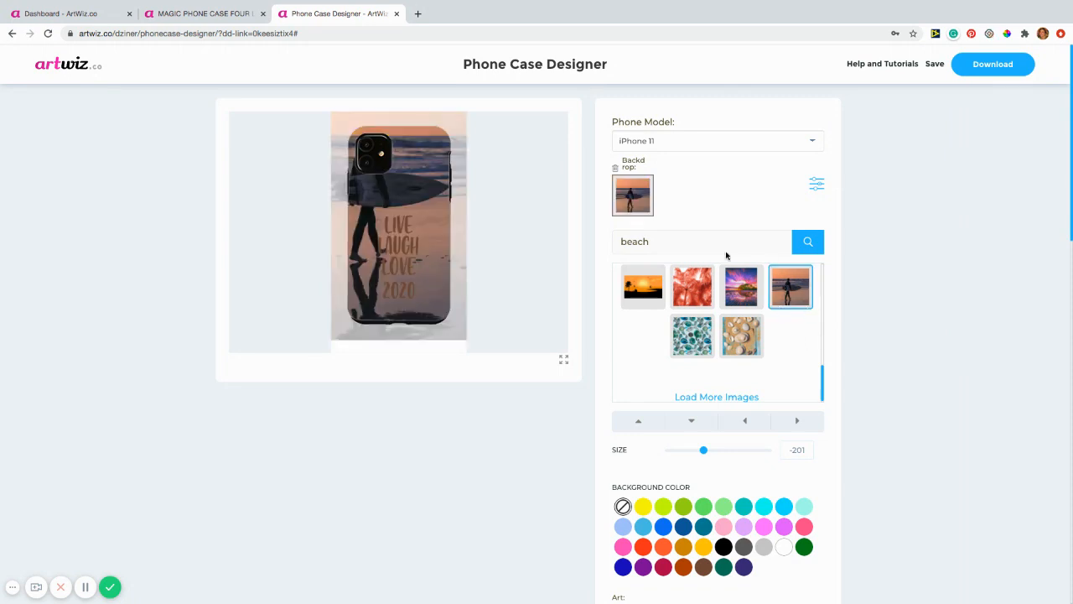
{"action": "left_click", "coordinate": [691, 423]}
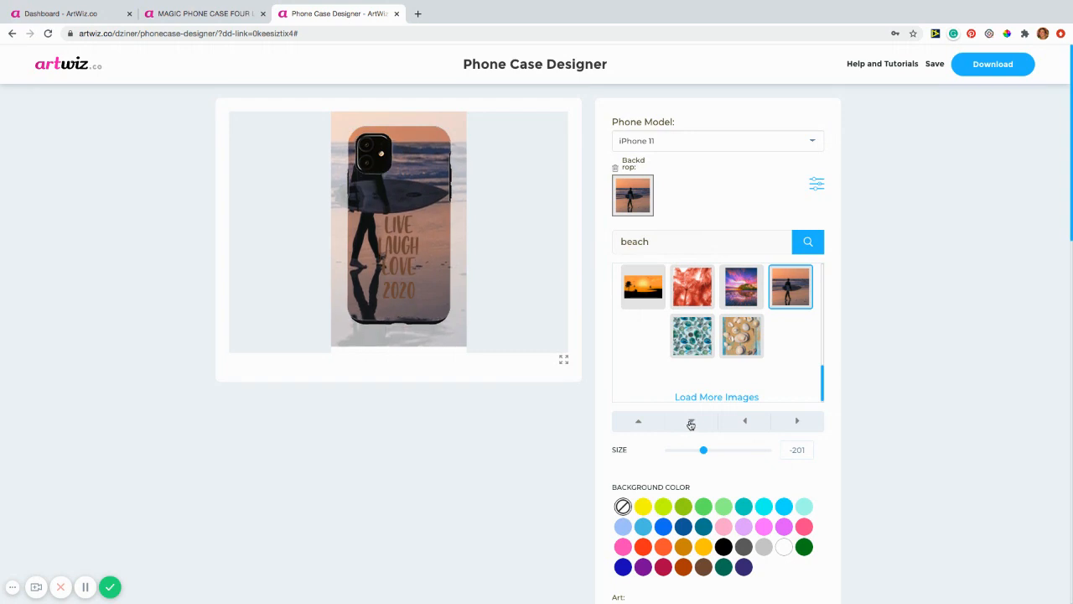
{"action": "left_click", "coordinate": [691, 424]}
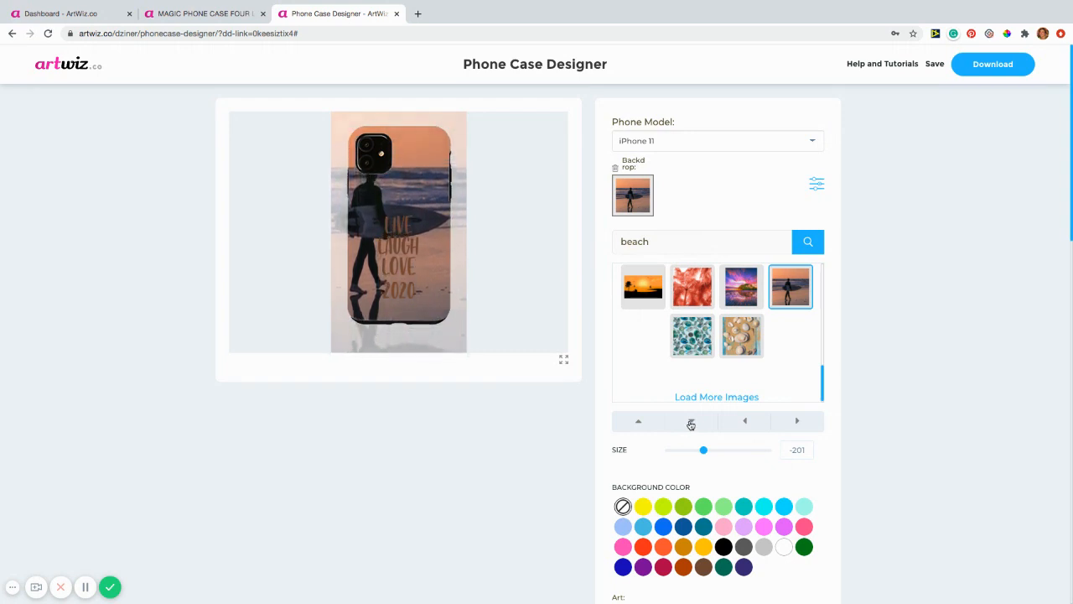
{"action": "left_click", "coordinate": [690, 425]}
{"action": "left_click", "coordinate": [691, 424]}
{"action": "left_click", "coordinate": [690, 424]}
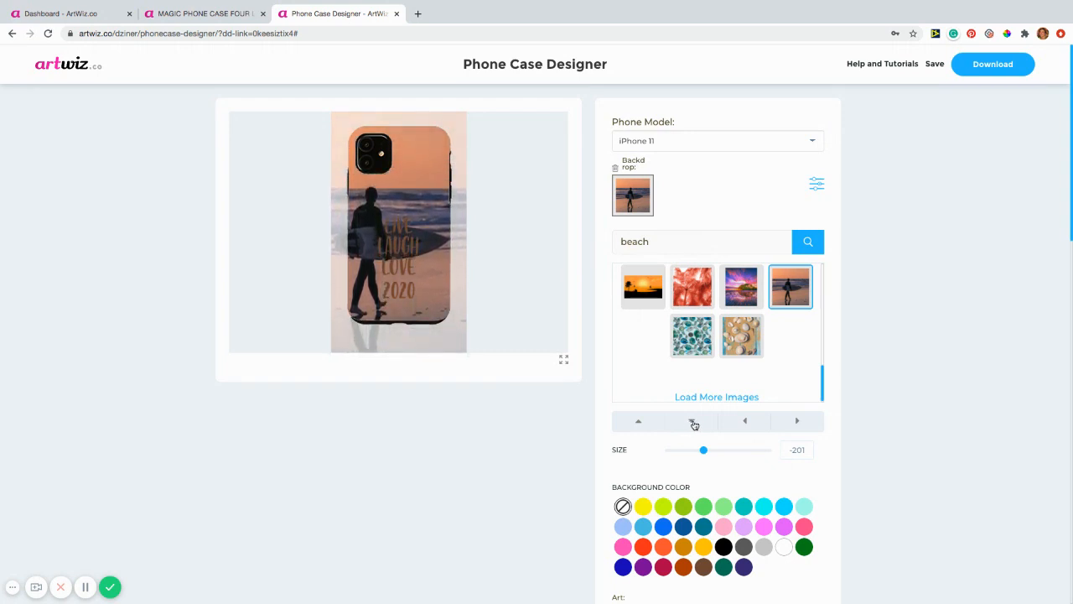
{"action": "left_click", "coordinate": [684, 526]}
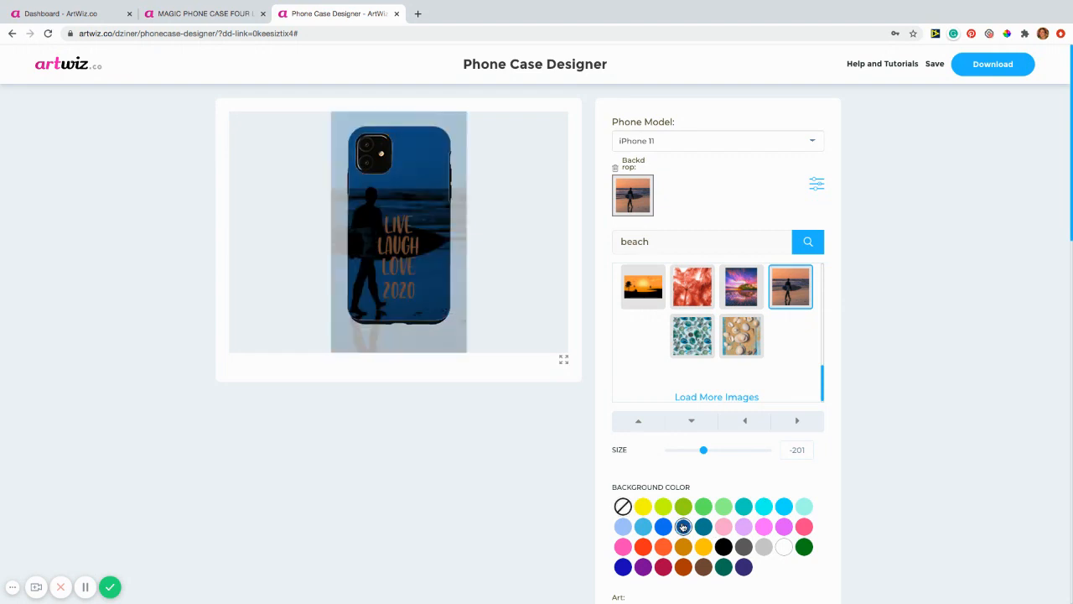
{"action": "left_click", "coordinate": [623, 506]}
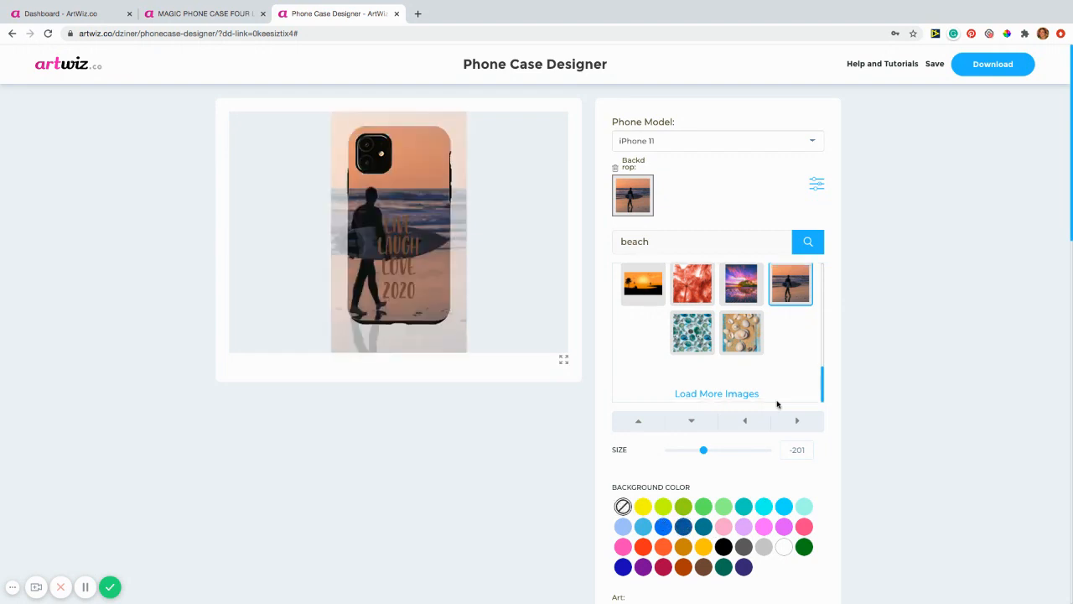
- Try dark blue, teal, black and lime text colors on all four lines and settle on olive green
{"action": "scroll", "coordinate": [838, 337], "scroll_direction": "down", "scroll_amount": 5}
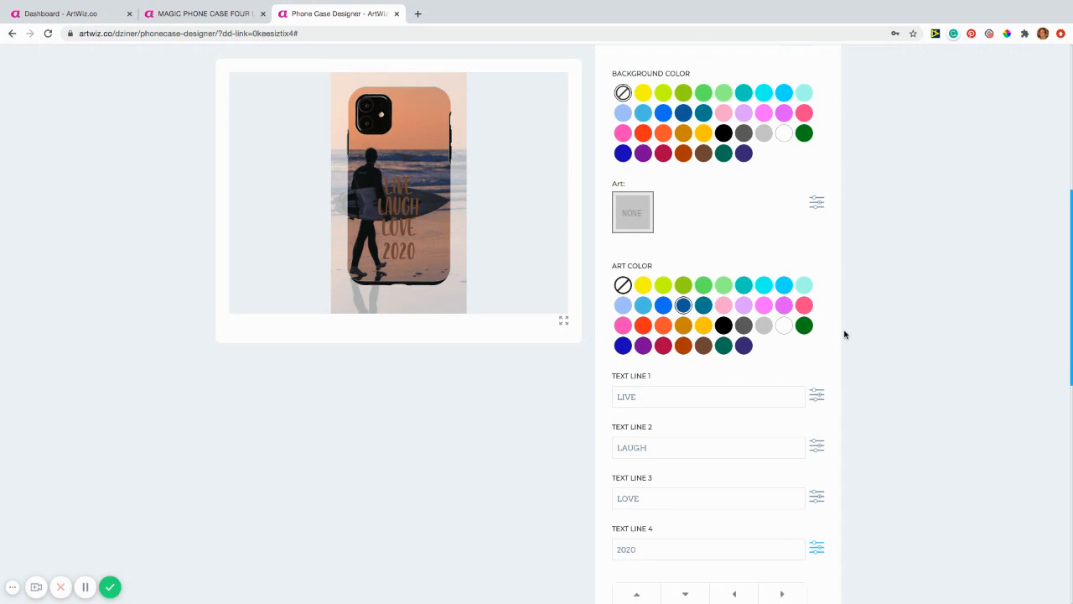
{"action": "scroll", "coordinate": [844, 334], "scroll_direction": "down", "scroll_amount": 4}
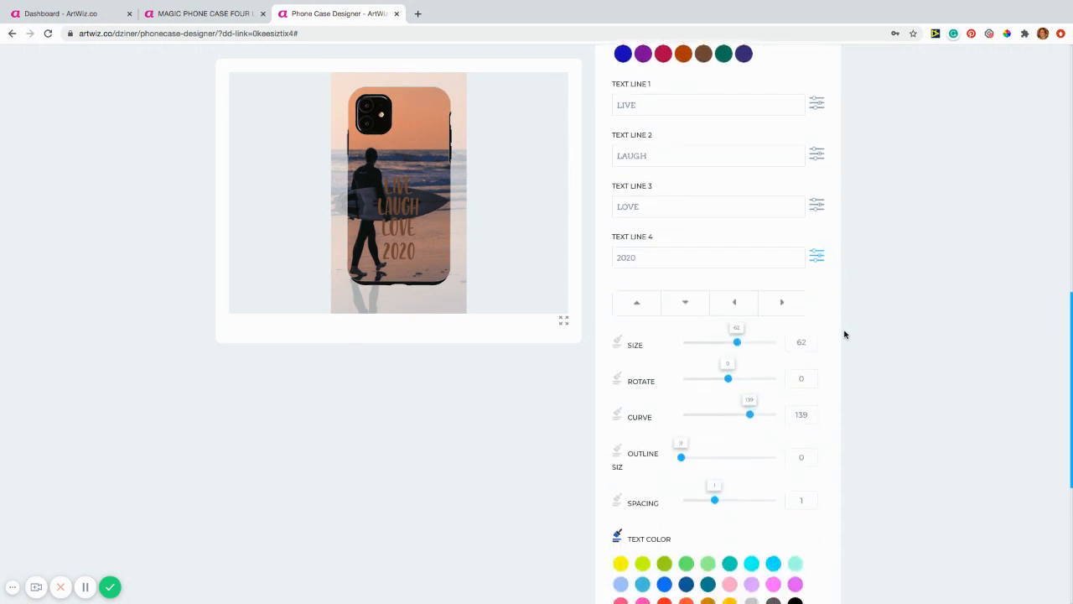
{"action": "scroll", "coordinate": [844, 334], "scroll_direction": "down", "scroll_amount": 1}
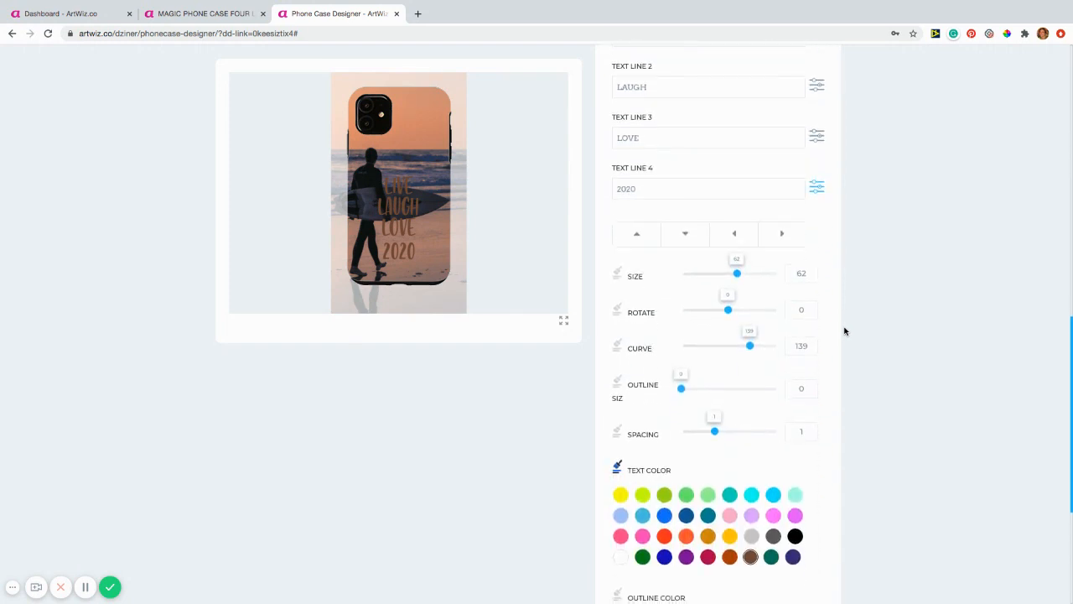
{"action": "left_click", "coordinate": [685, 517]}
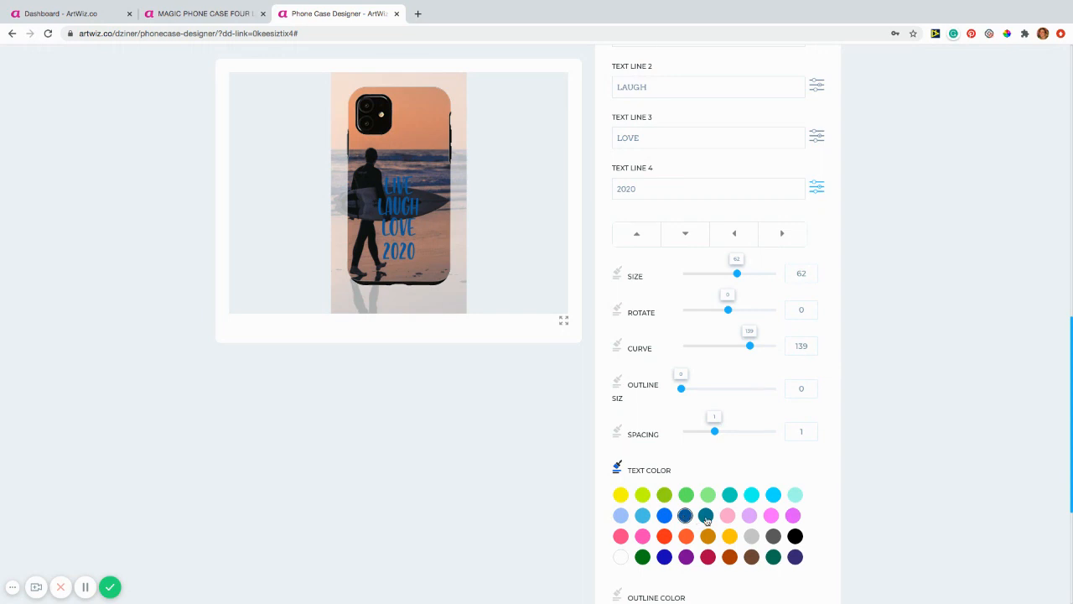
{"action": "left_click", "coordinate": [706, 517]}
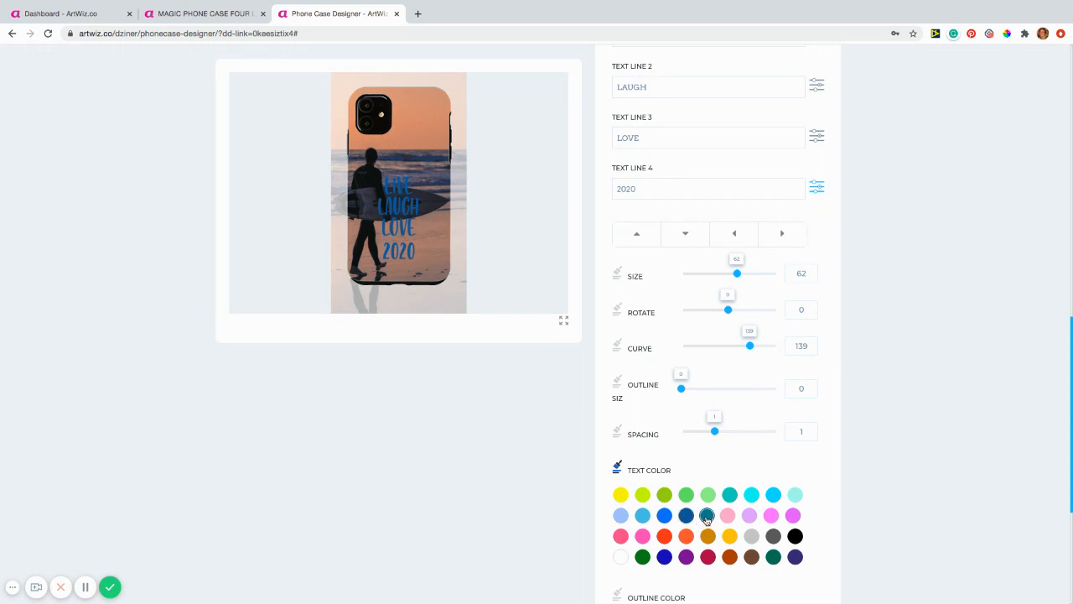
{"action": "left_click", "coordinate": [666, 558]}
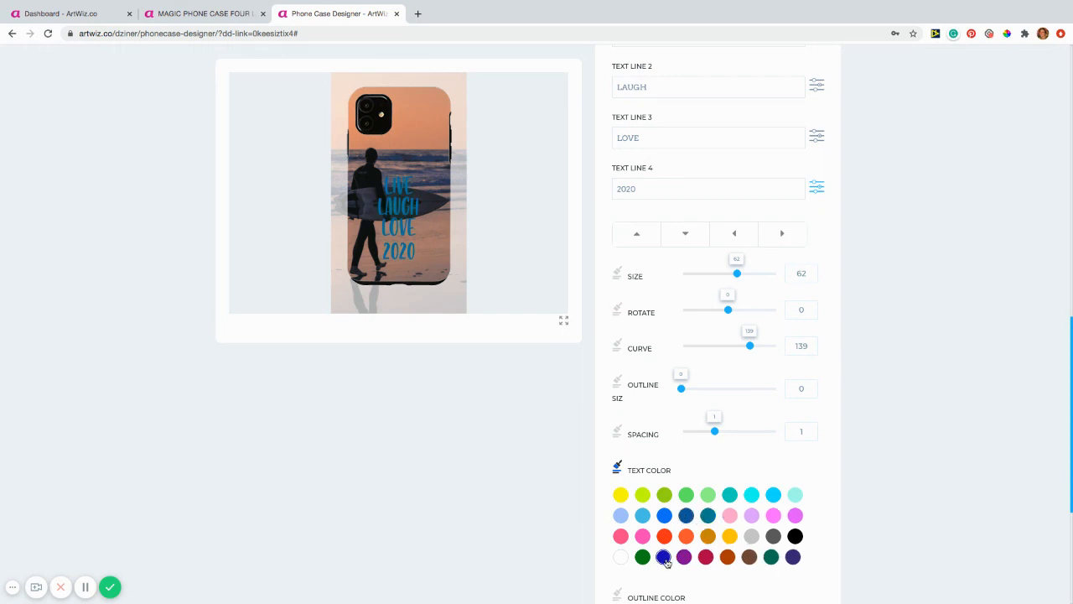
{"action": "left_click", "coordinate": [795, 536]}
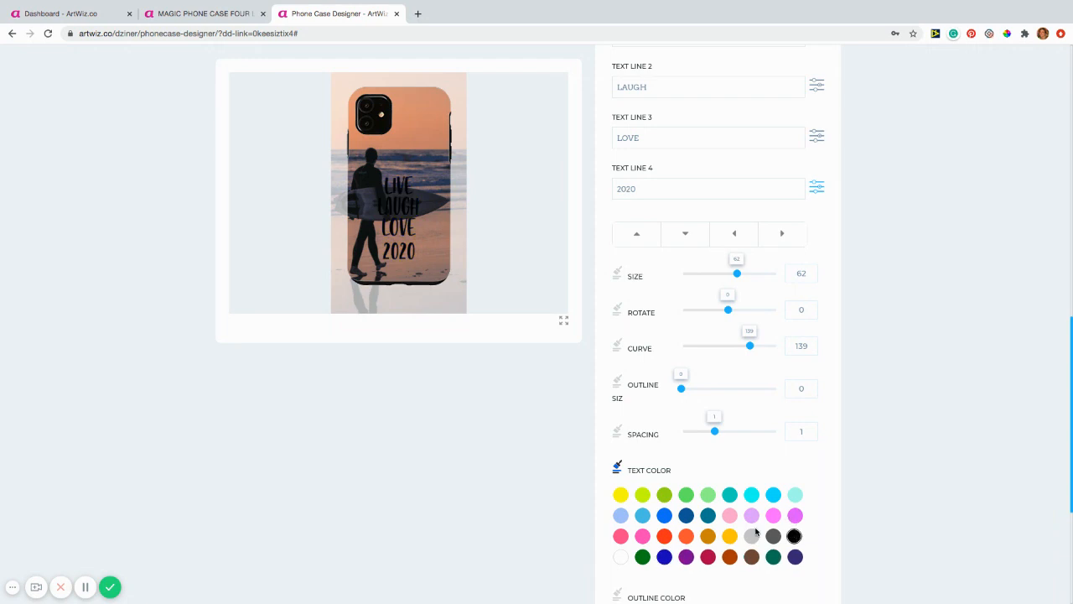
{"action": "left_click", "coordinate": [642, 496]}
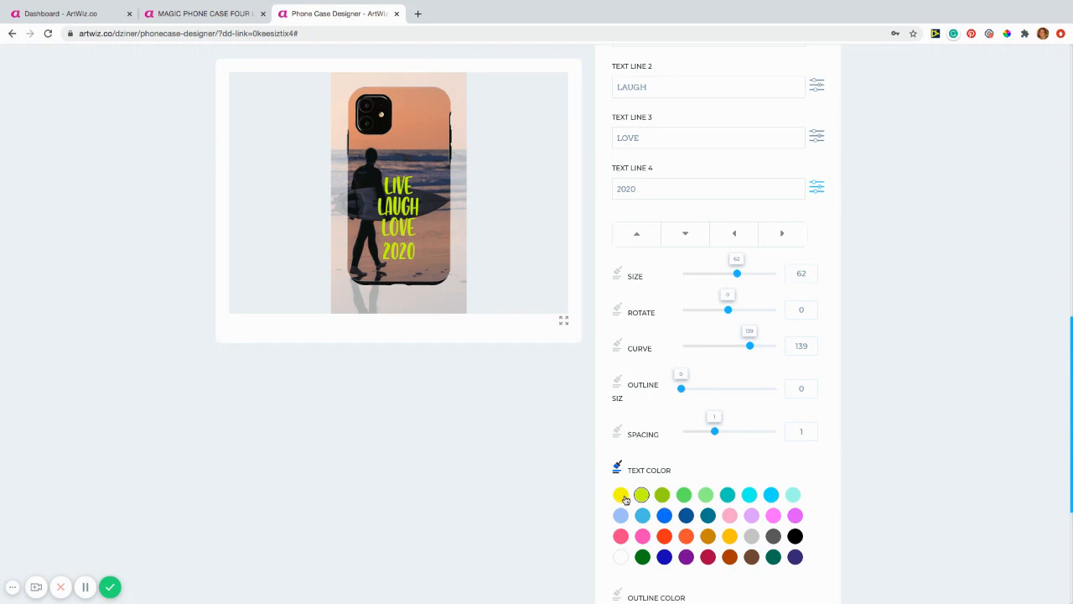
{"action": "left_click", "coordinate": [661, 496]}
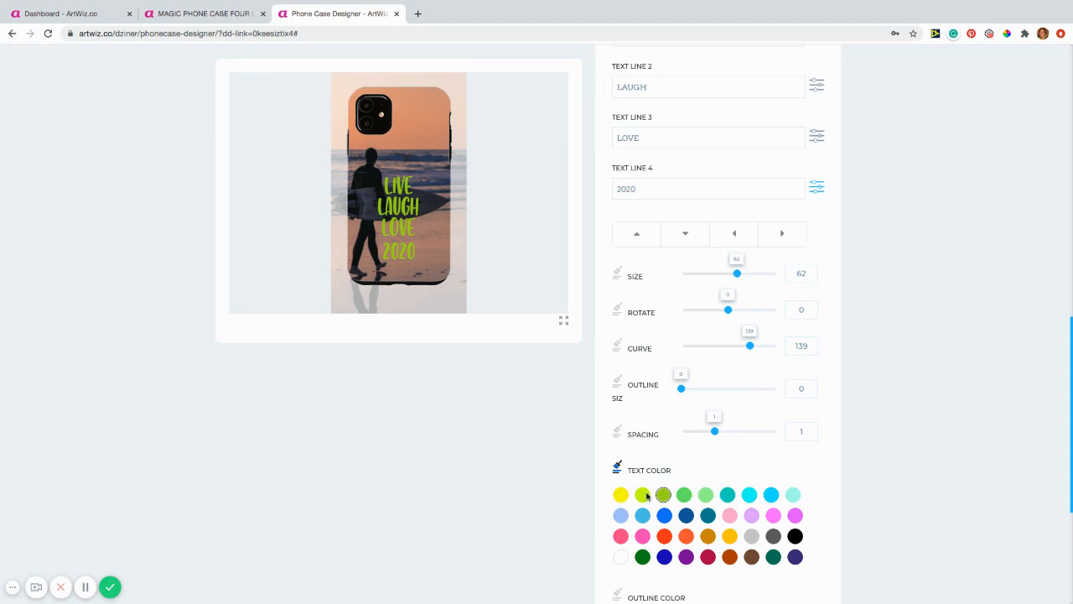
- Try the Anton, Bakery and Baloo fonts on all four text lines and settle on Huntress
{"action": "scroll", "coordinate": [586, 513], "scroll_direction": "down", "scroll_amount": 1}
{"action": "scroll", "coordinate": [586, 514], "scroll_direction": "down", "scroll_amount": 5}
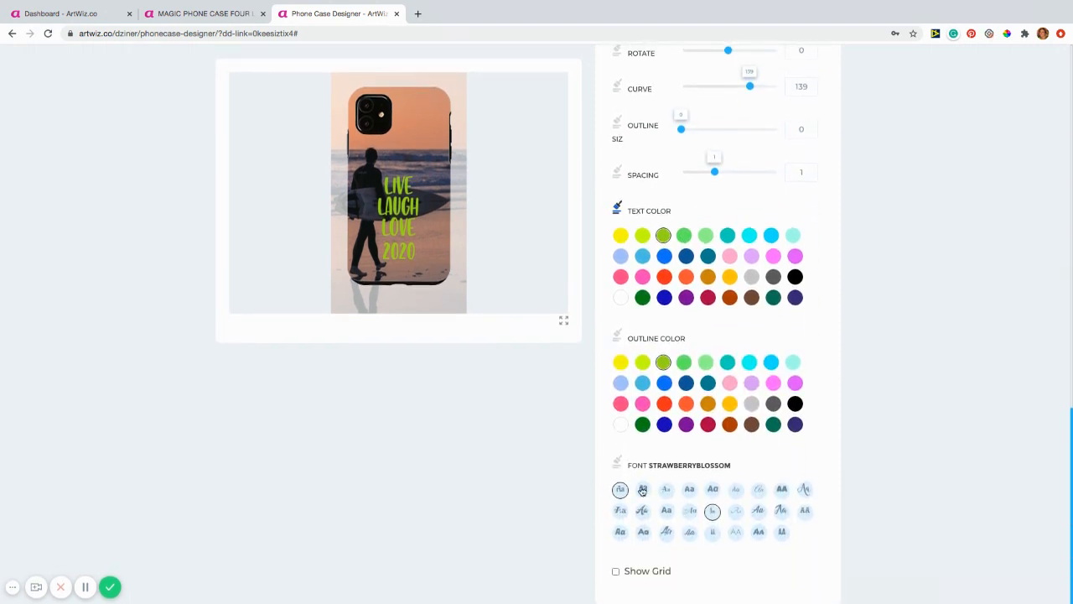
{"action": "left_click", "coordinate": [642, 489]}
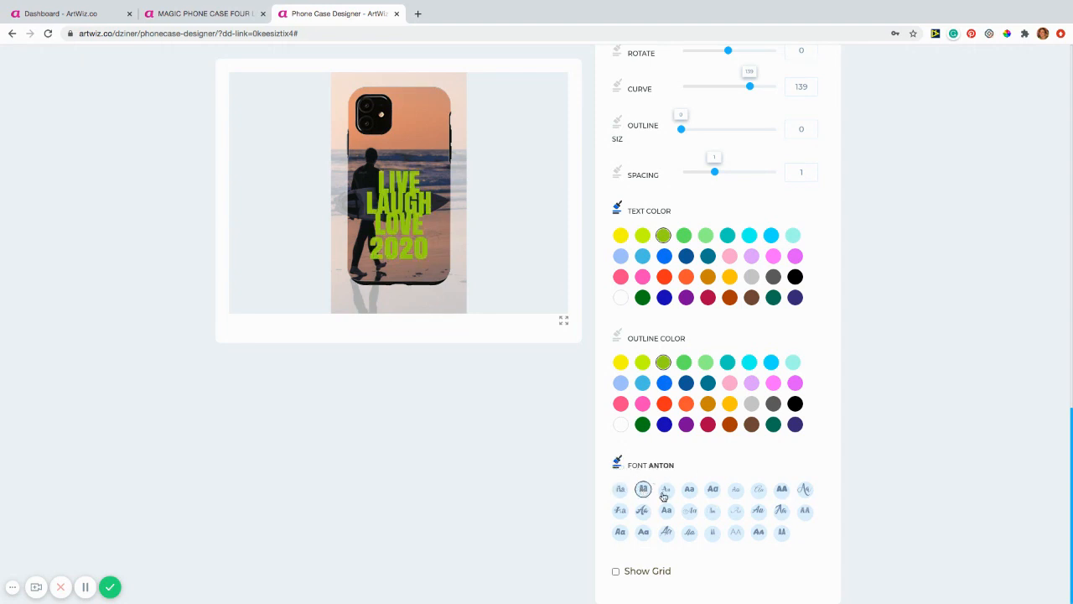
{"action": "left_click", "coordinate": [665, 490]}
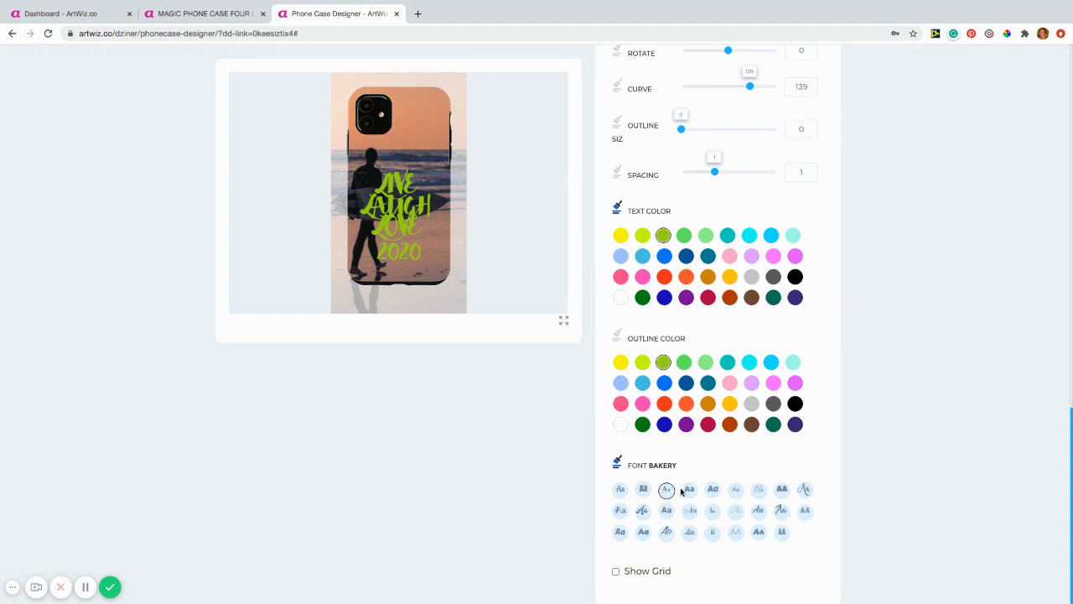
{"action": "left_click", "coordinate": [689, 492]}
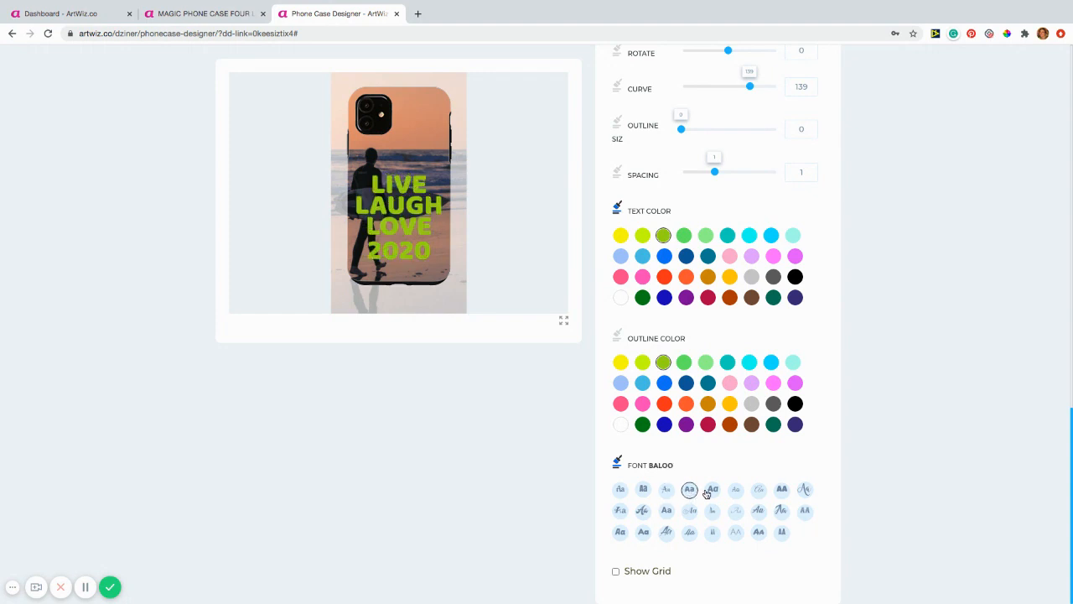
{"action": "left_click", "coordinate": [620, 490]}
{"action": "left_click", "coordinate": [641, 490]}
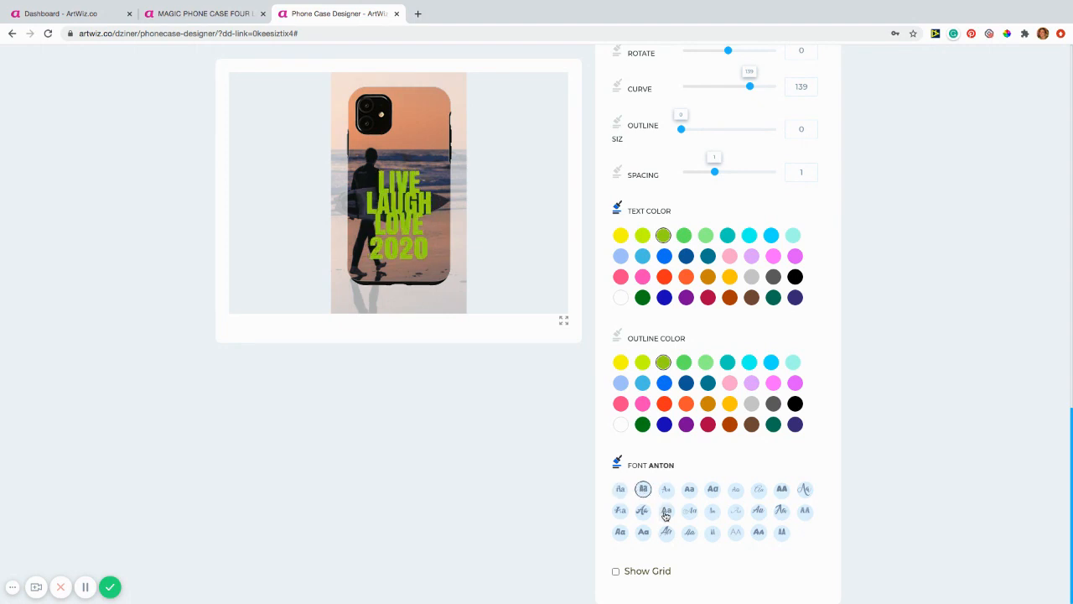
{"action": "left_click", "coordinate": [664, 511]}
{"action": "left_click", "coordinate": [666, 490]}
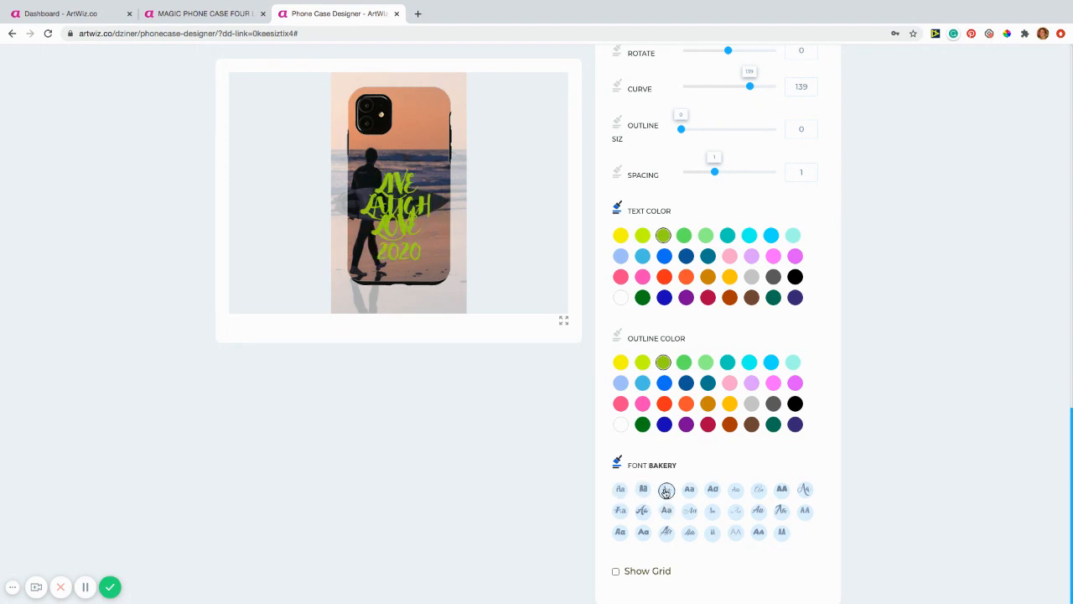
{"action": "left_click", "coordinate": [642, 512]}
{"action": "left_click", "coordinate": [711, 534]}
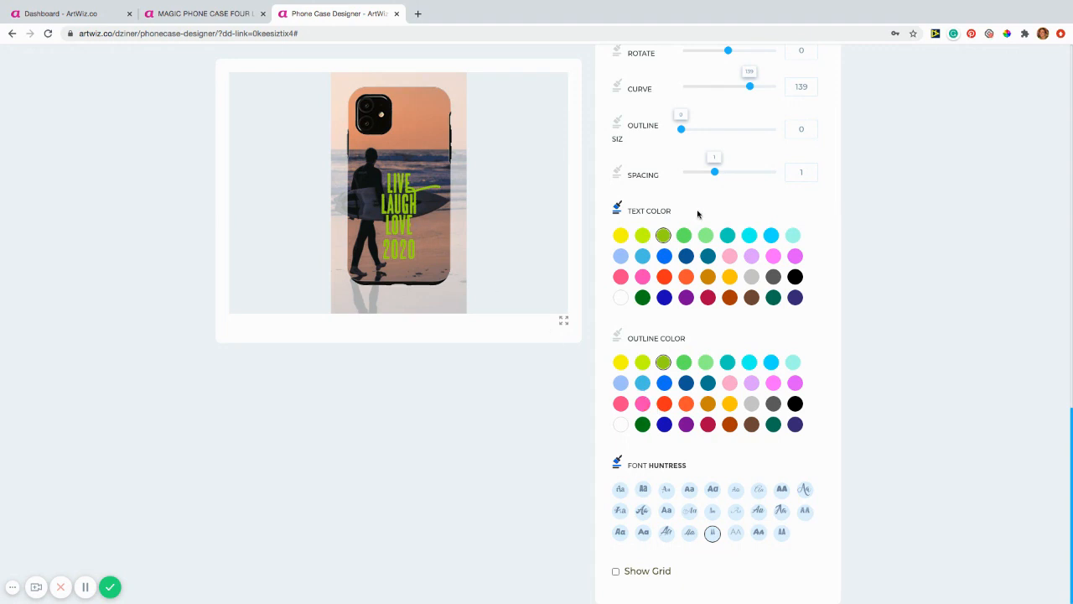
- Browse the beach images and replace the backdrop with the sun hat and sunglasses photo on blue wood
{"action": "scroll", "coordinate": [697, 213], "scroll_direction": "up", "scroll_amount": 10}
{"action": "scroll", "coordinate": [696, 214], "scroll_direction": "up", "scroll_amount": 3}
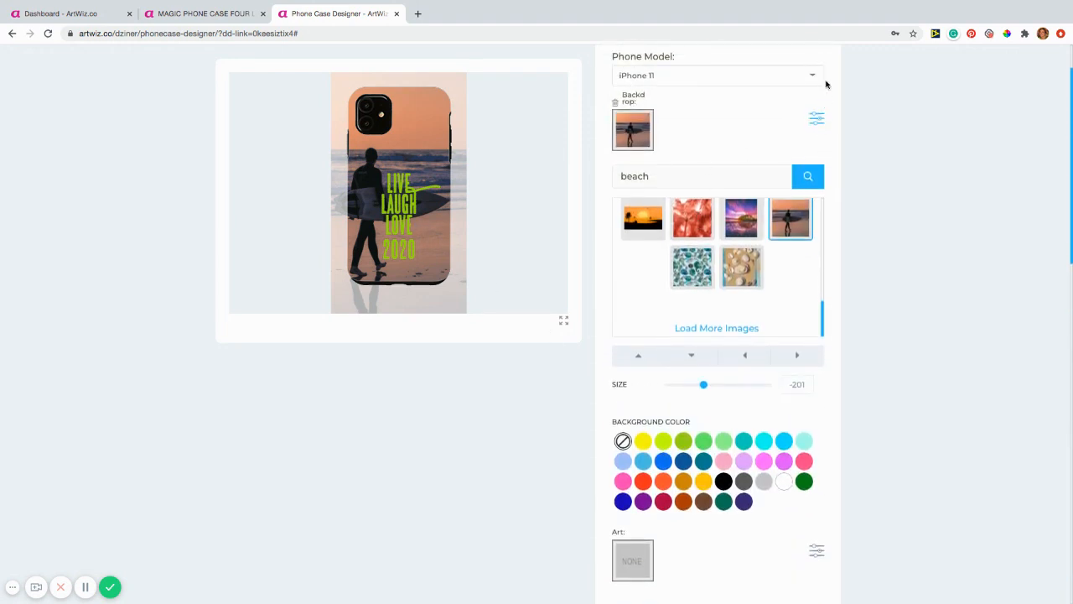
{"action": "scroll", "coordinate": [766, 224], "scroll_direction": "up", "scroll_amount": 5}
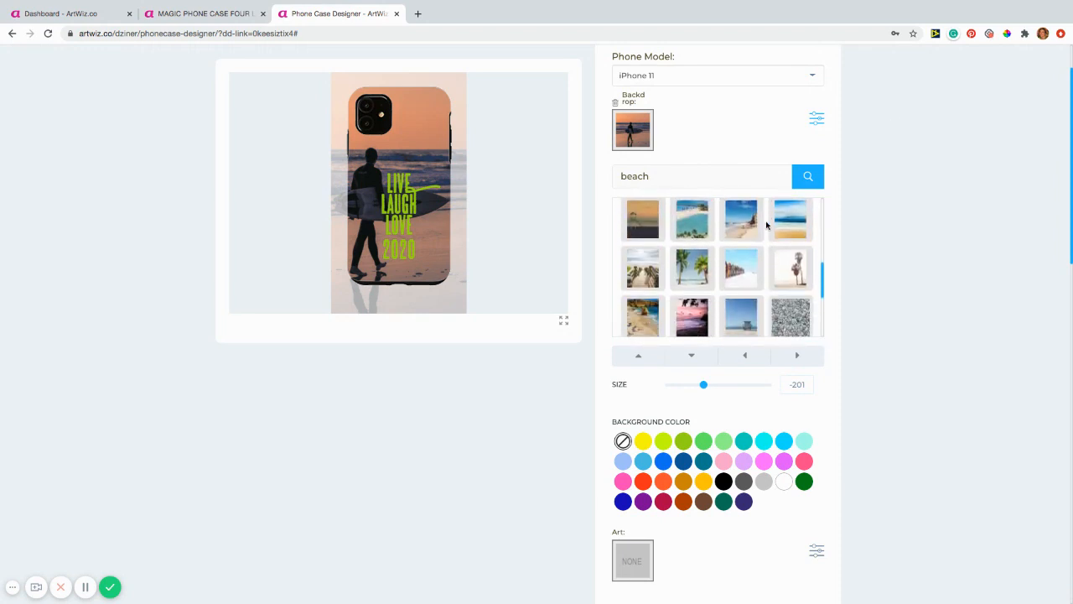
{"action": "scroll", "coordinate": [766, 225], "scroll_direction": "up", "scroll_amount": 8}
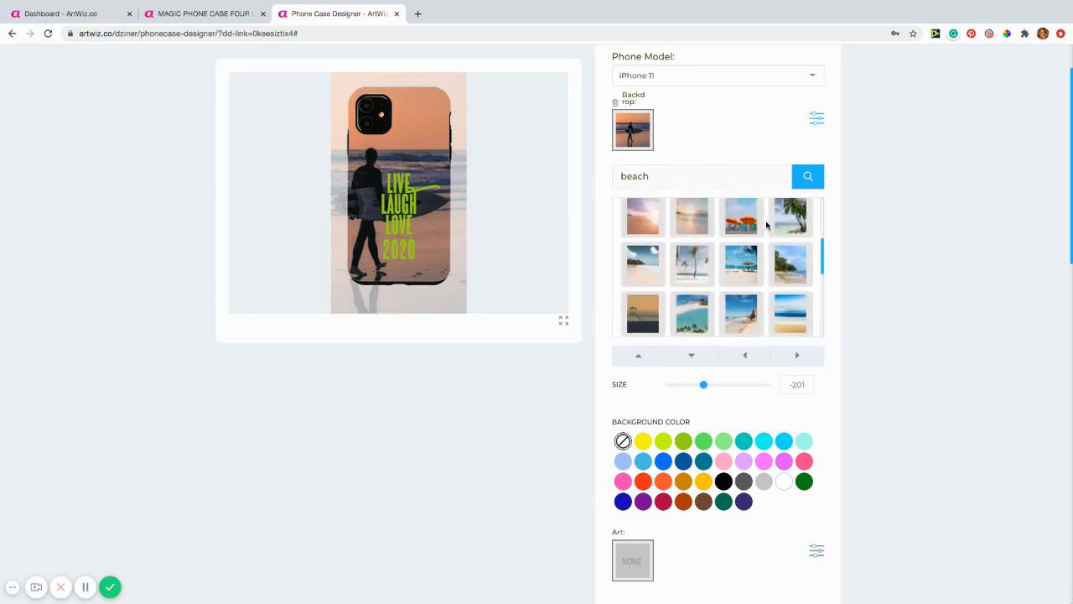
{"action": "scroll", "coordinate": [767, 225], "scroll_direction": "down", "scroll_amount": 2}
{"action": "scroll", "coordinate": [766, 224], "scroll_direction": "up", "scroll_amount": 3}
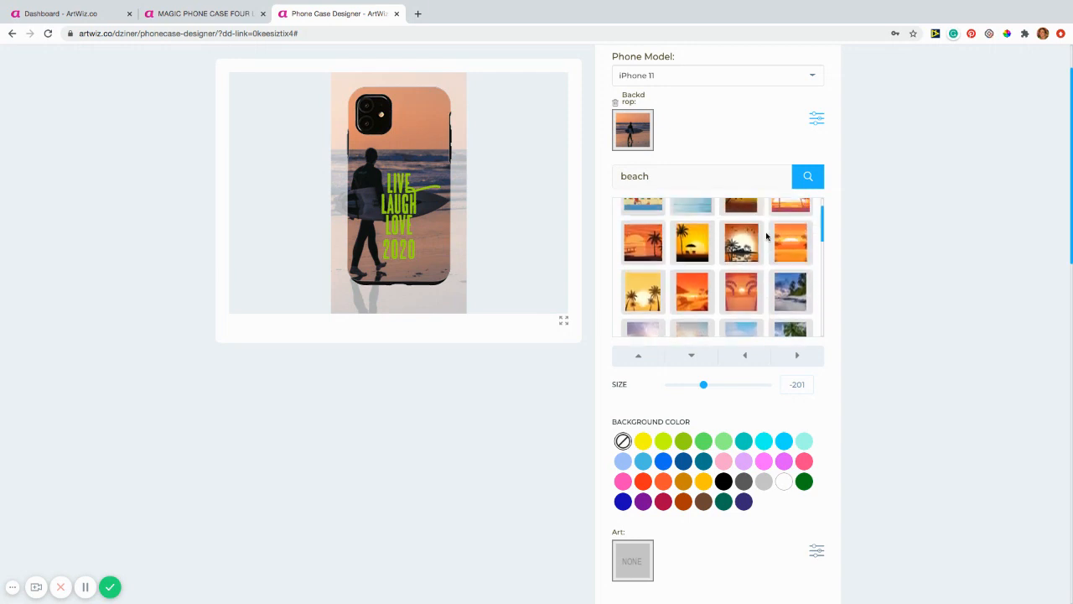
{"action": "scroll", "coordinate": [766, 230], "scroll_direction": "up", "scroll_amount": 1}
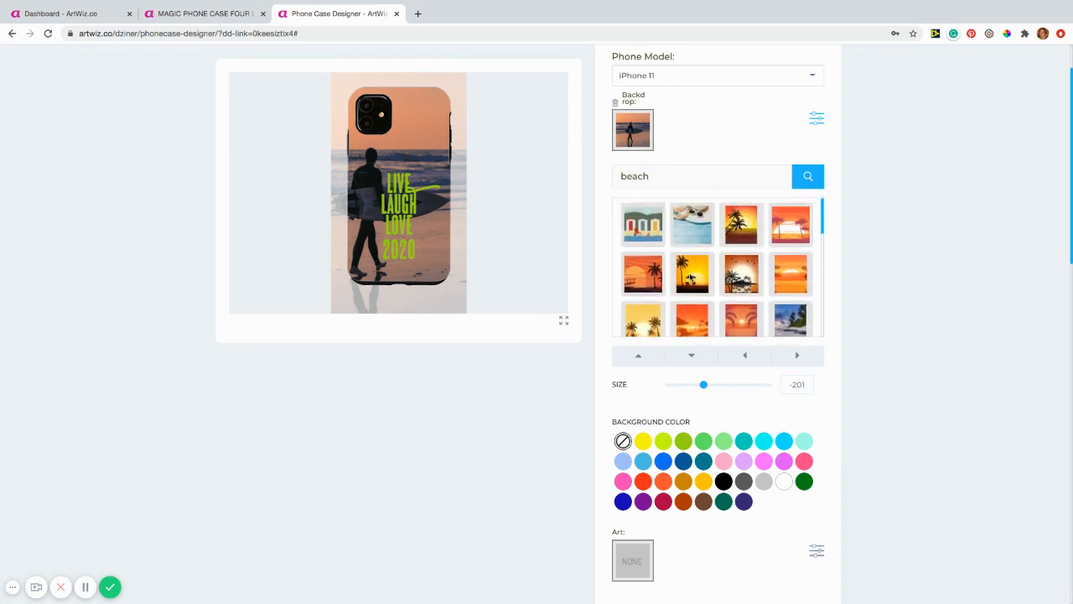
{"action": "scroll", "coordinate": [690, 278], "scroll_direction": "down", "scroll_amount": 1}
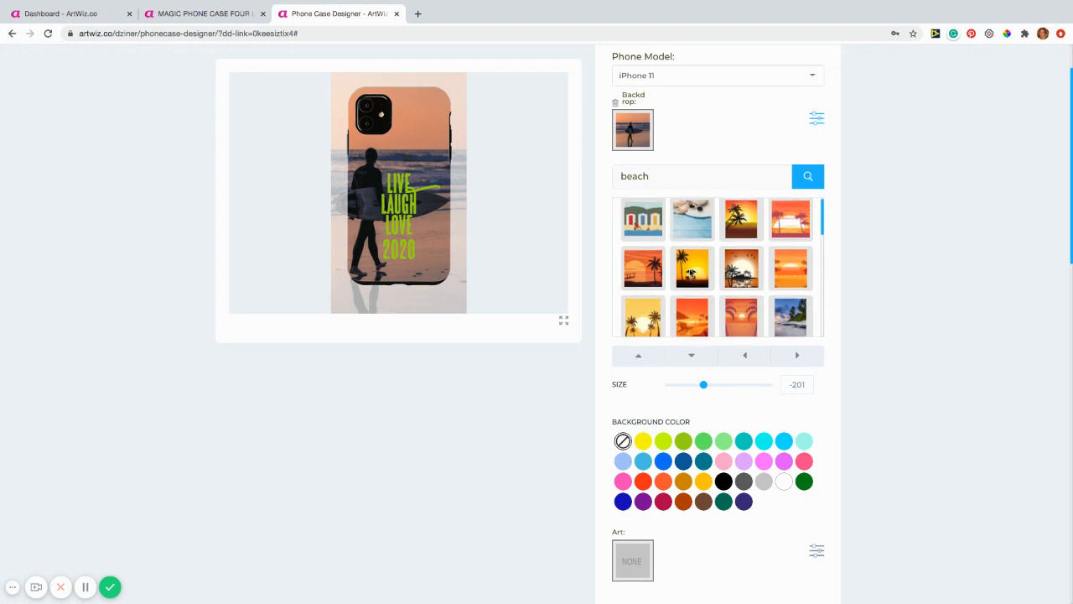
{"action": "left_click", "coordinate": [684, 234]}
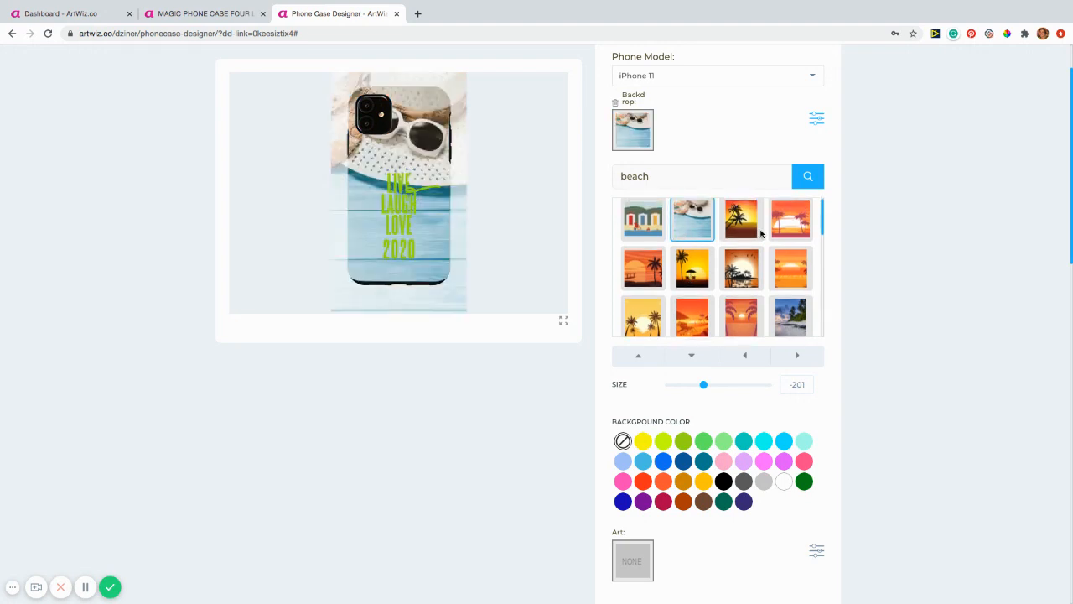
- Shrink the sun hat backdrop to size -340 and shift it up so the blue wood fills the case behind the text
{"action": "left_click", "coordinate": [816, 117]}
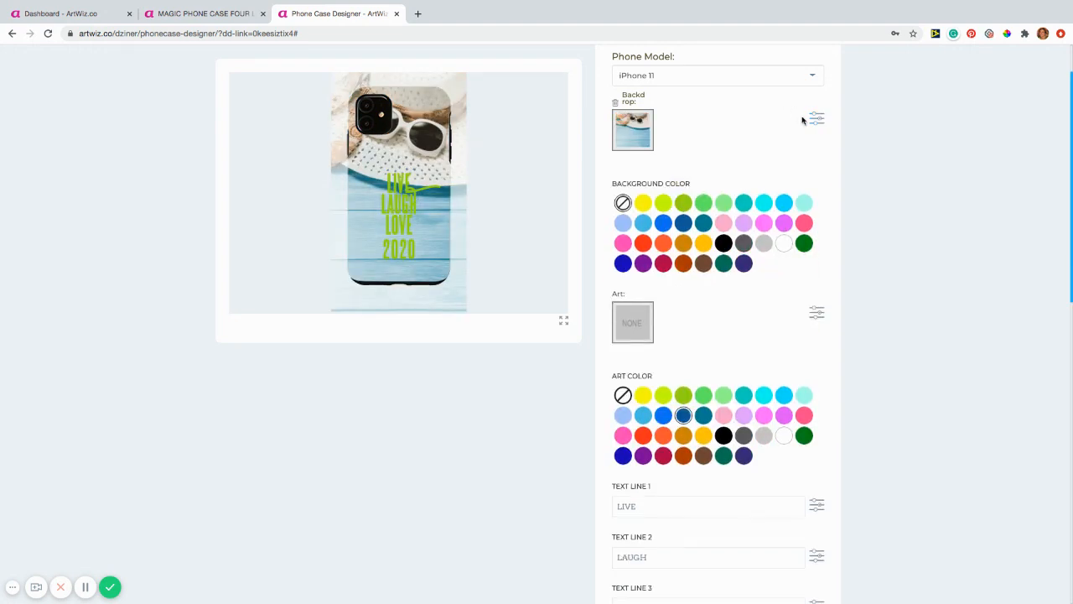
{"action": "left_click", "coordinate": [817, 119]}
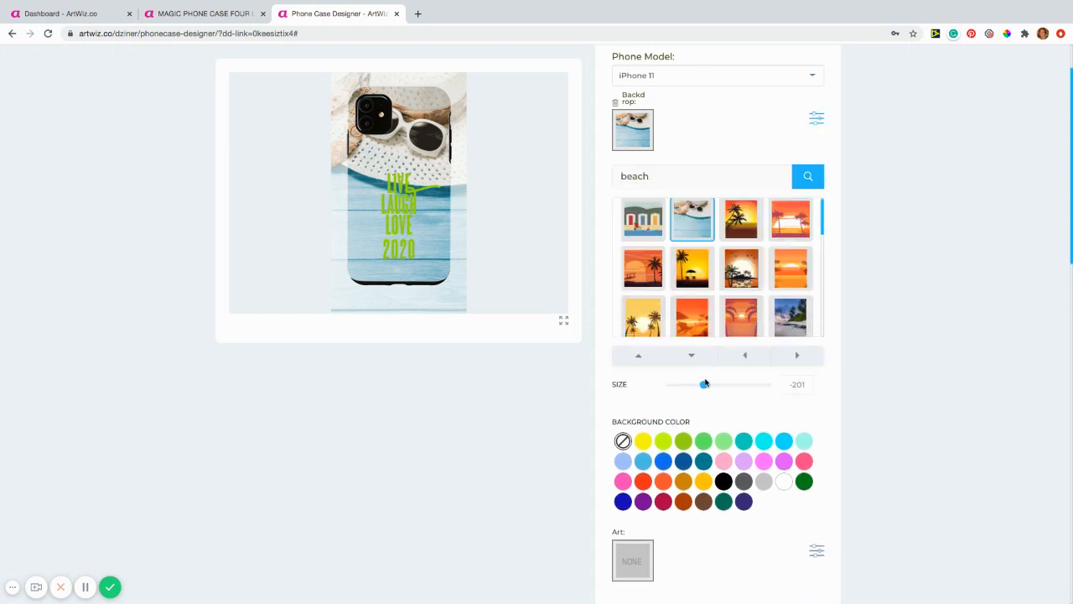
{"action": "left_click_drag", "start_coordinate": [701, 387], "coordinate": [668, 393]}
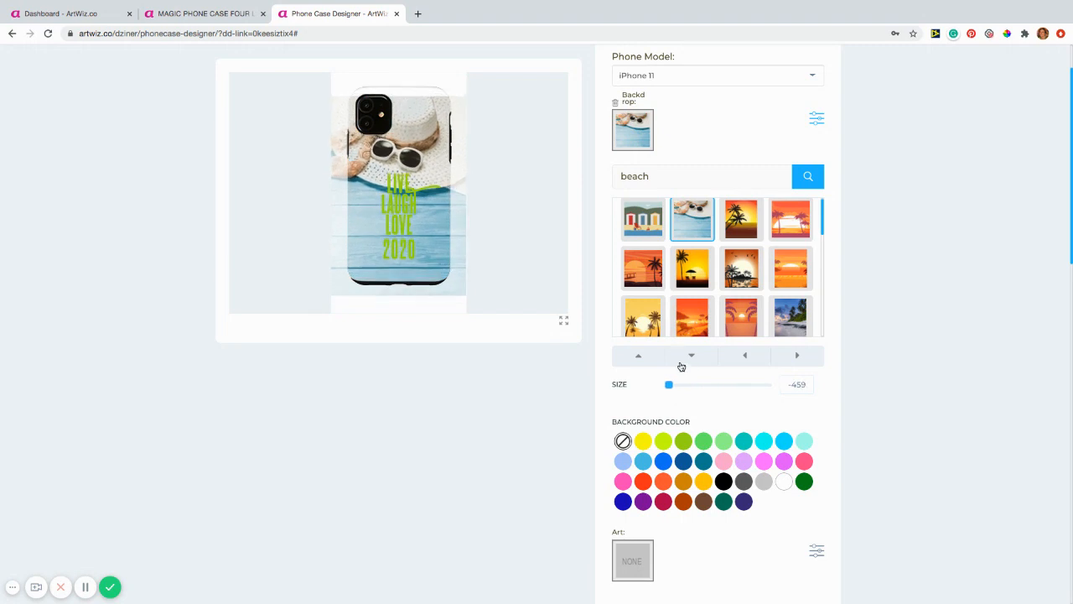
{"action": "left_click", "coordinate": [652, 355]}
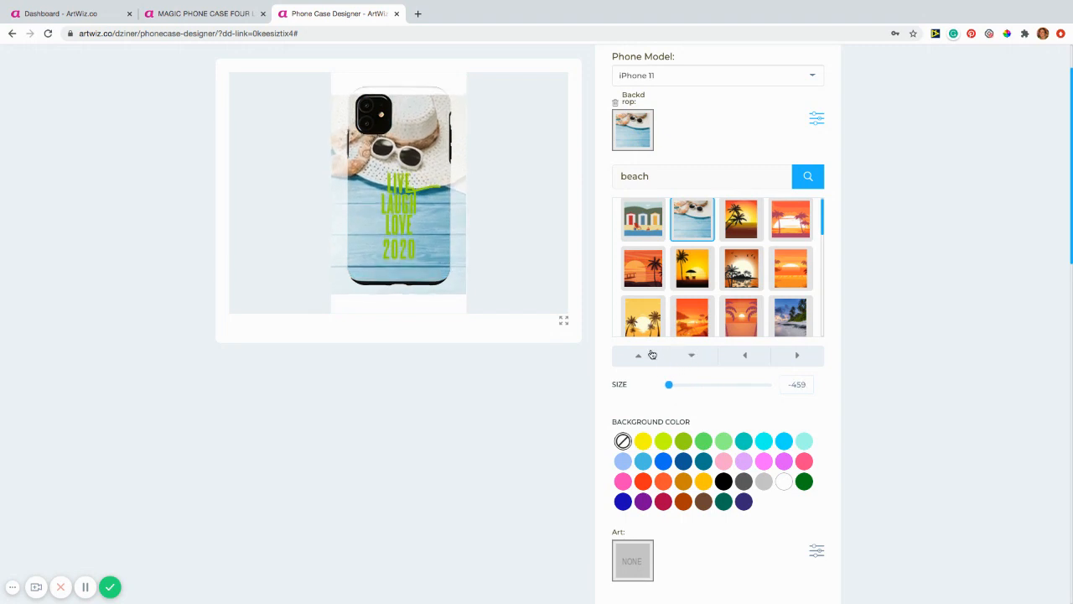
{"action": "left_click", "coordinate": [652, 354]}
{"action": "left_click", "coordinate": [652, 354]}
{"action": "left_click", "coordinate": [652, 355]}
{"action": "left_click", "coordinate": [652, 355]}
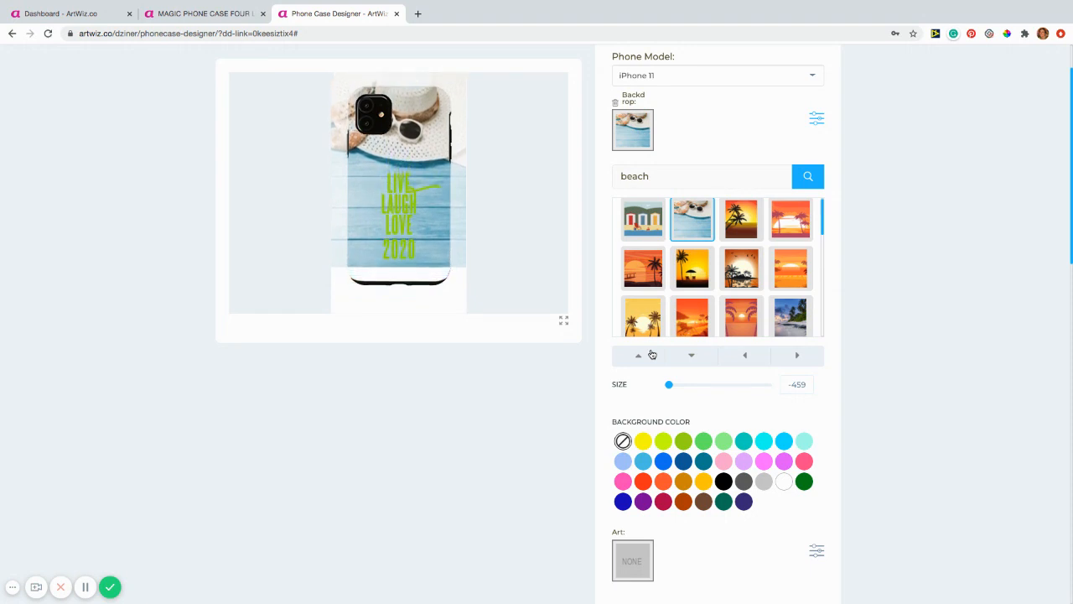
{"action": "left_click", "coordinate": [652, 354]}
{"action": "left_click_drag", "start_coordinate": [669, 385], "coordinate": [685, 386]}
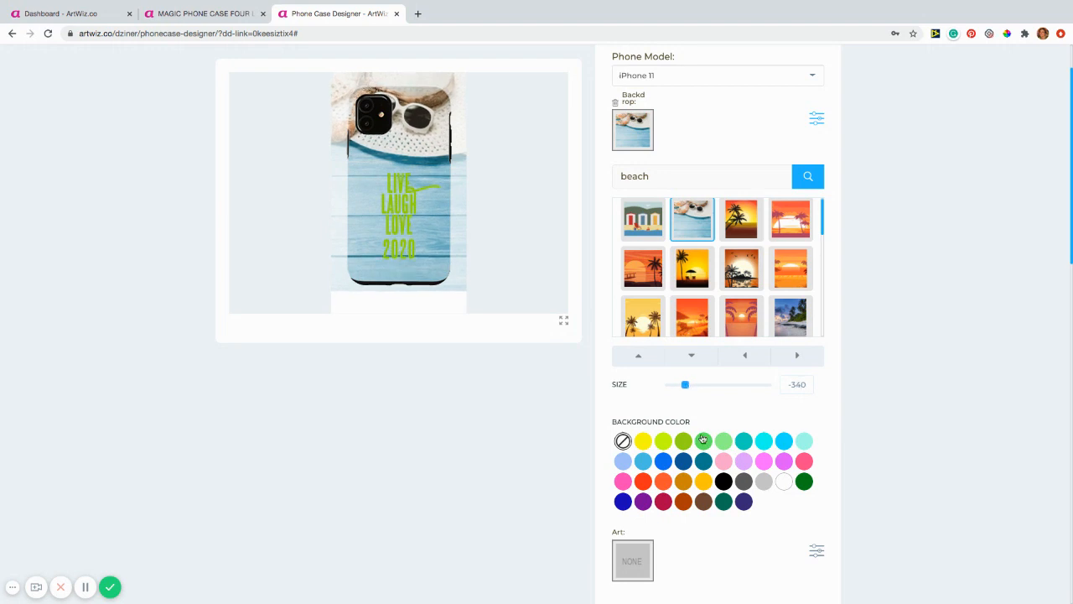
- Change the text color of all four lines to dark blue
{"action": "scroll", "coordinate": [701, 437], "scroll_direction": "down", "scroll_amount": 4}
{"action": "scroll", "coordinate": [702, 436], "scroll_direction": "down", "scroll_amount": 5}
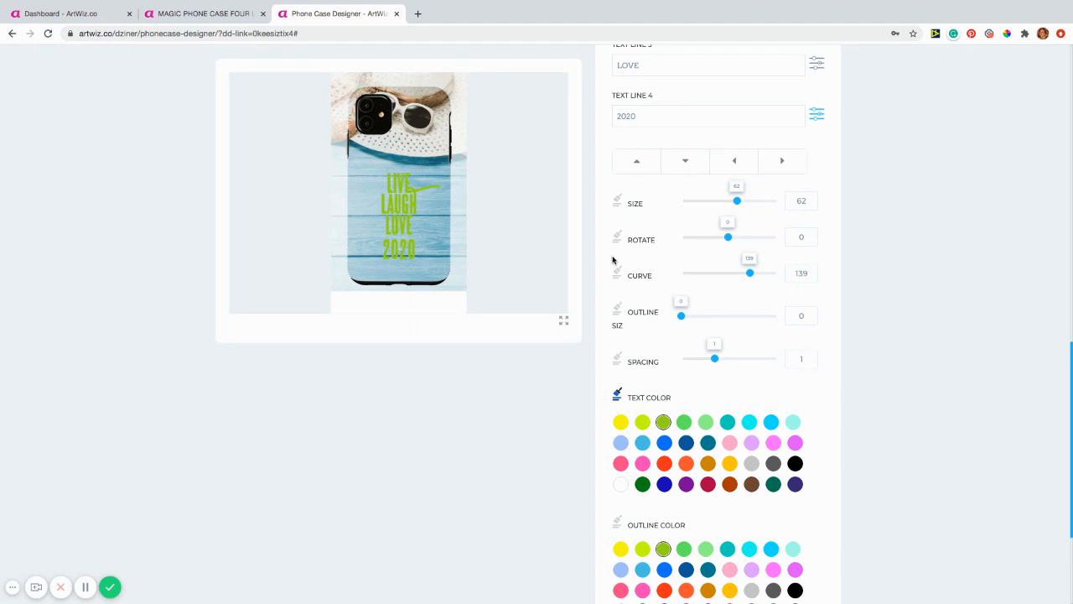
{"action": "left_click", "coordinate": [686, 444]}
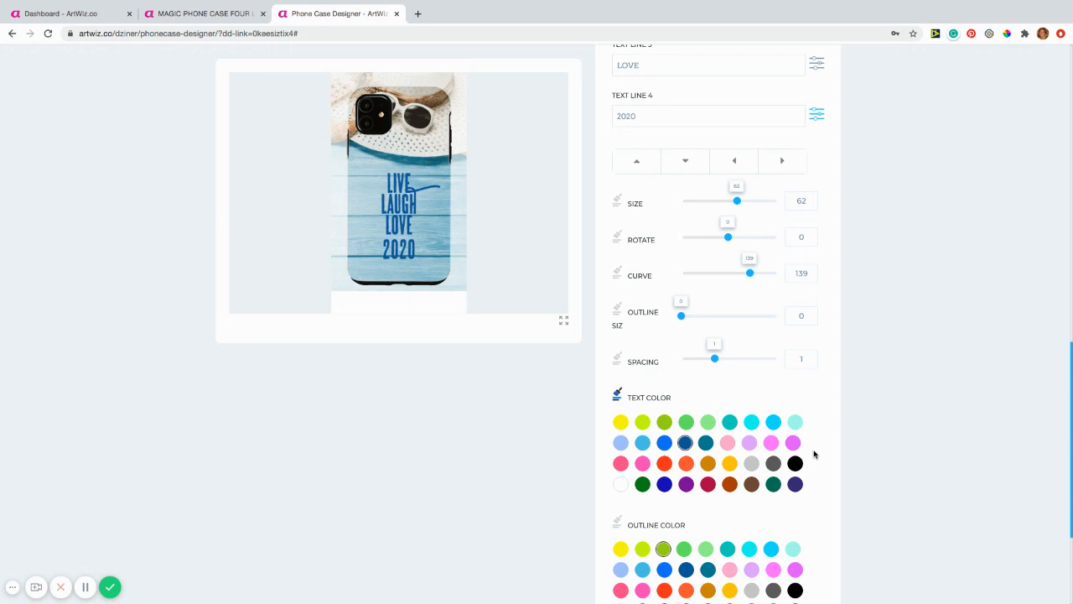
- Search the backdrop images for "floral"
{"action": "scroll", "coordinate": [814, 454], "scroll_direction": "up", "scroll_amount": 10}
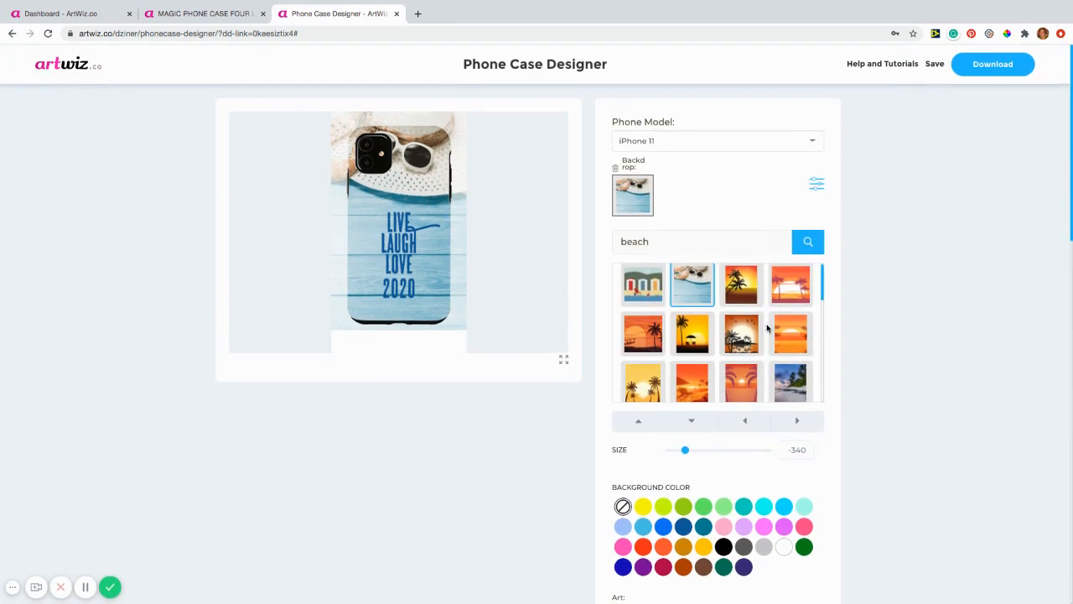
{"action": "left_click", "coordinate": [632, 186]}
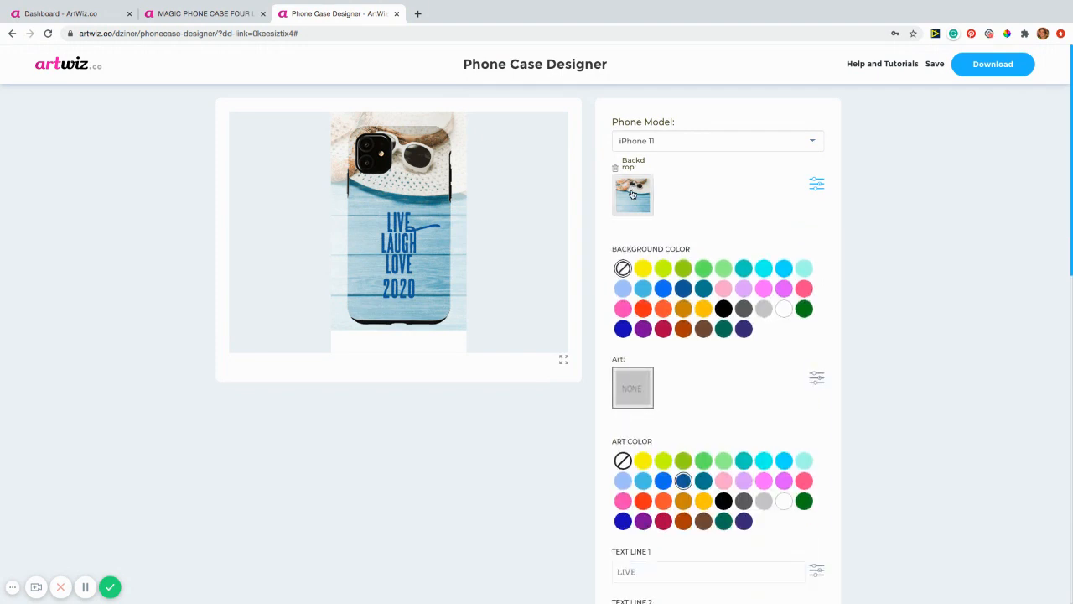
{"action": "left_click", "coordinate": [633, 188]}
{"action": "double_click", "coordinate": [649, 243]}
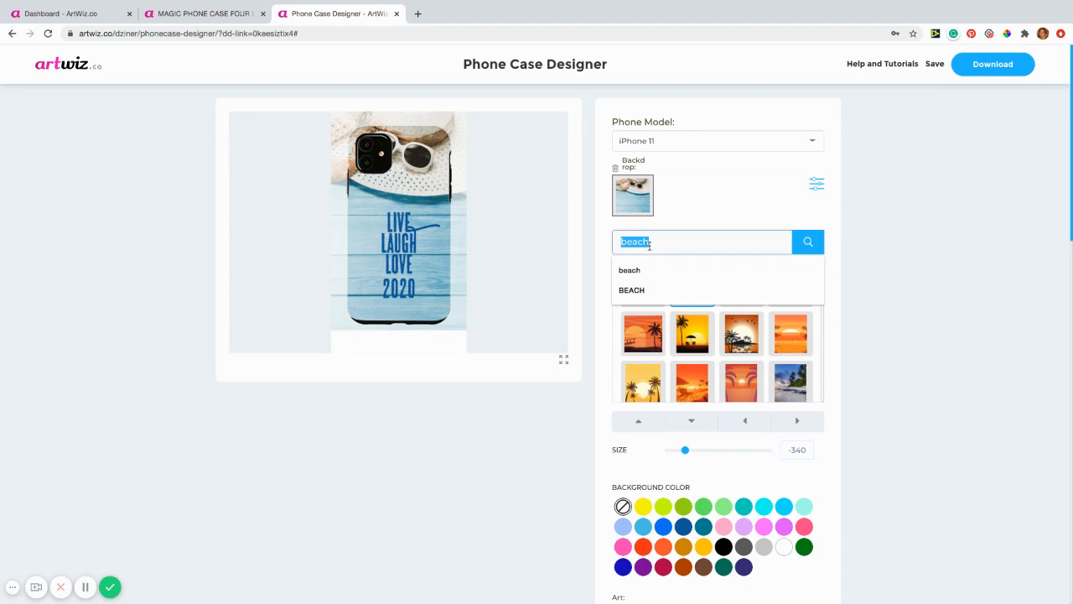
{"action": "type", "text": "flow"}
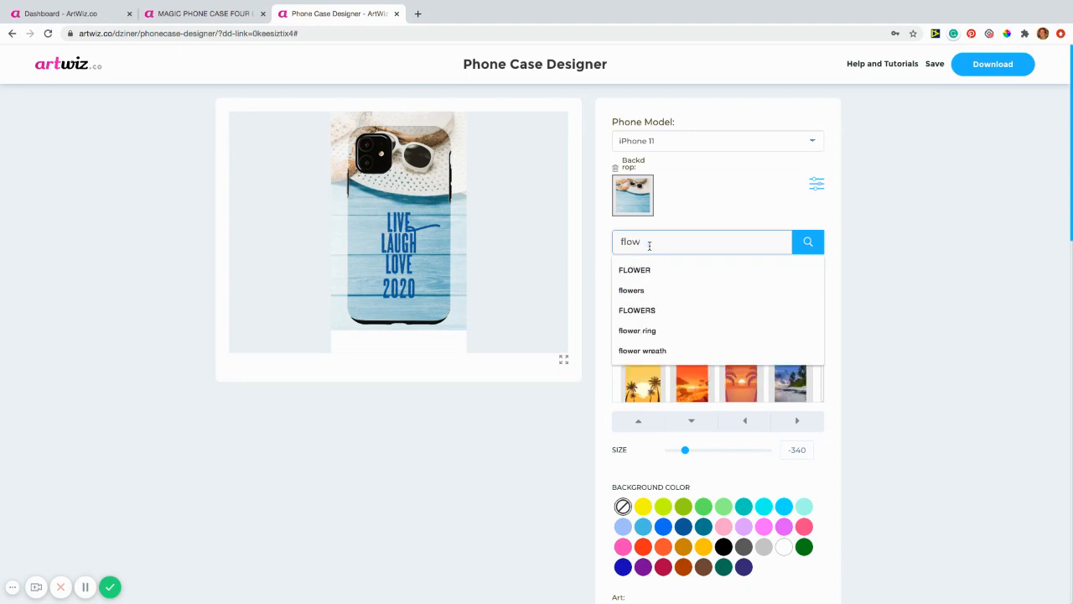
{"action": "key", "text": "BackSpace"}
{"action": "type", "text": "ral"}
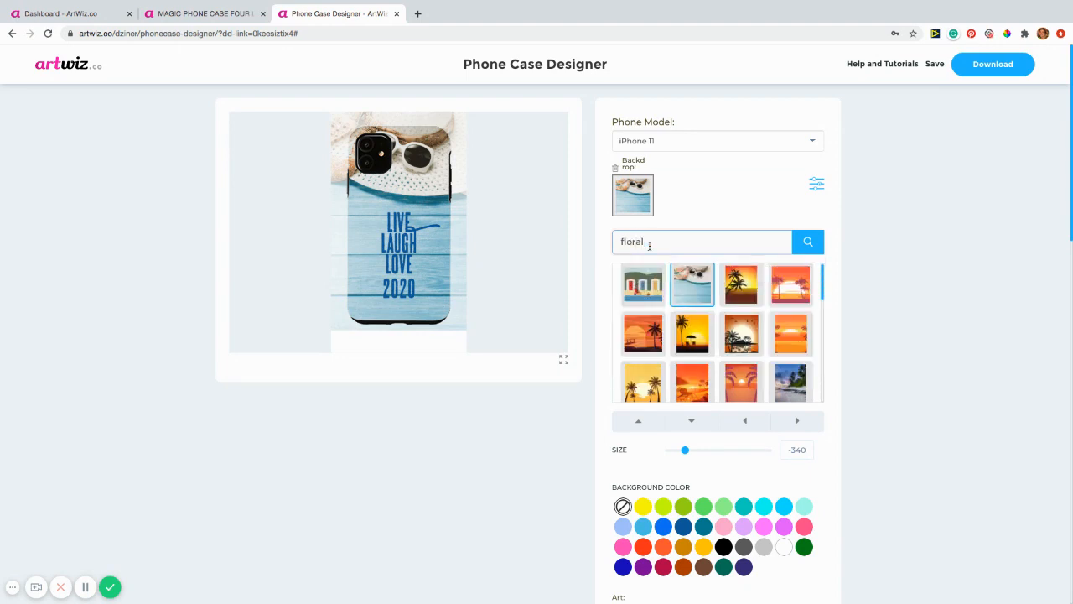
{"action": "key", "text": "Return"}
- Browse the floral images and replace the backdrop with the magenta blossoms photo
{"action": "scroll", "coordinate": [702, 380], "scroll_direction": "down", "scroll_amount": 10}
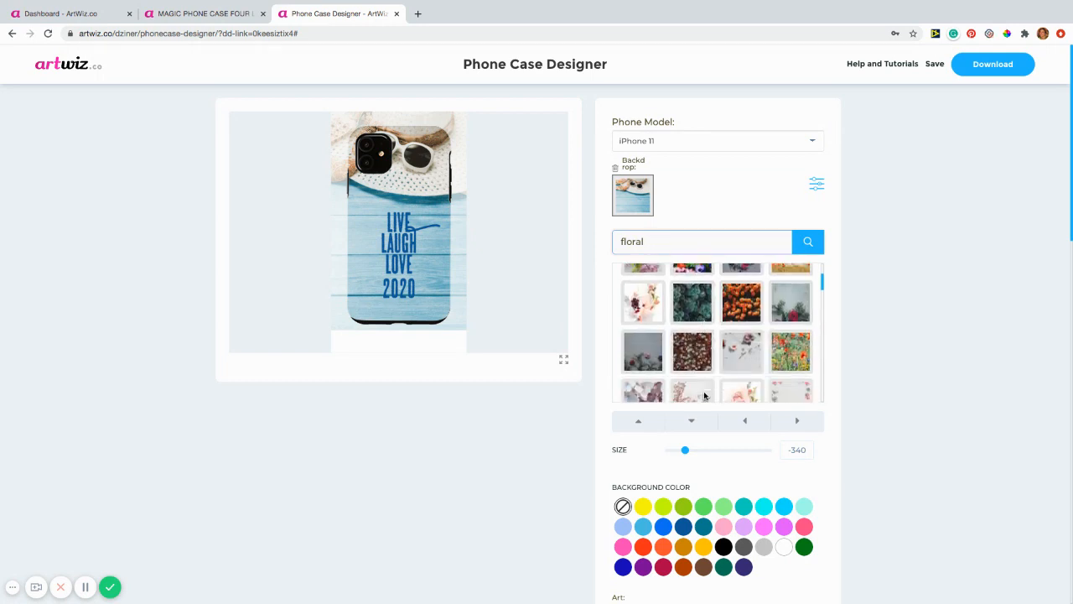
{"action": "scroll", "coordinate": [703, 391], "scroll_direction": "down", "scroll_amount": 2}
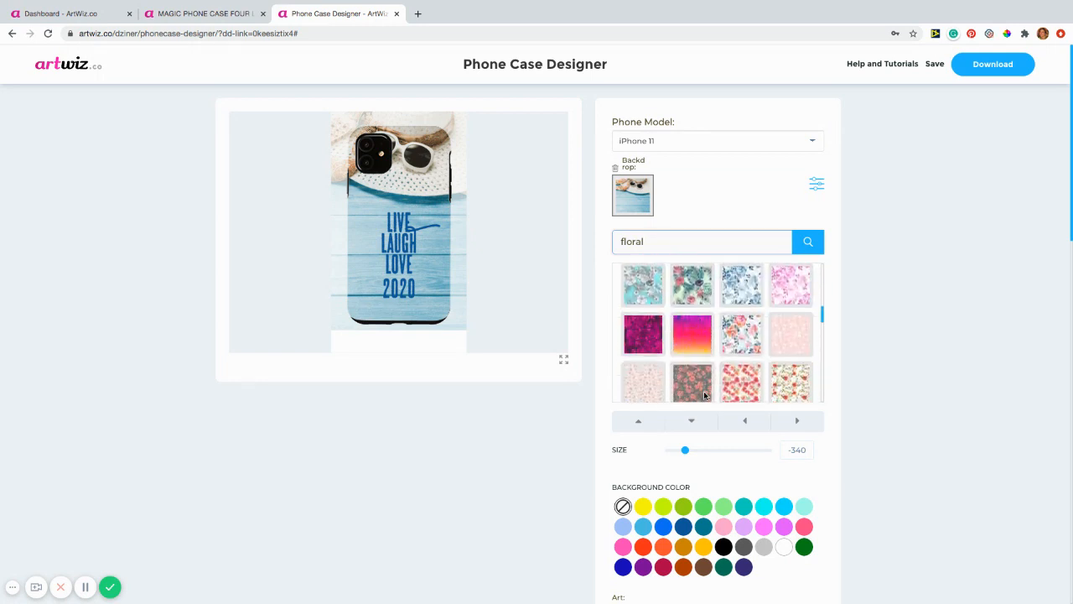
{"action": "scroll", "coordinate": [703, 390], "scroll_direction": "up", "scroll_amount": 12}
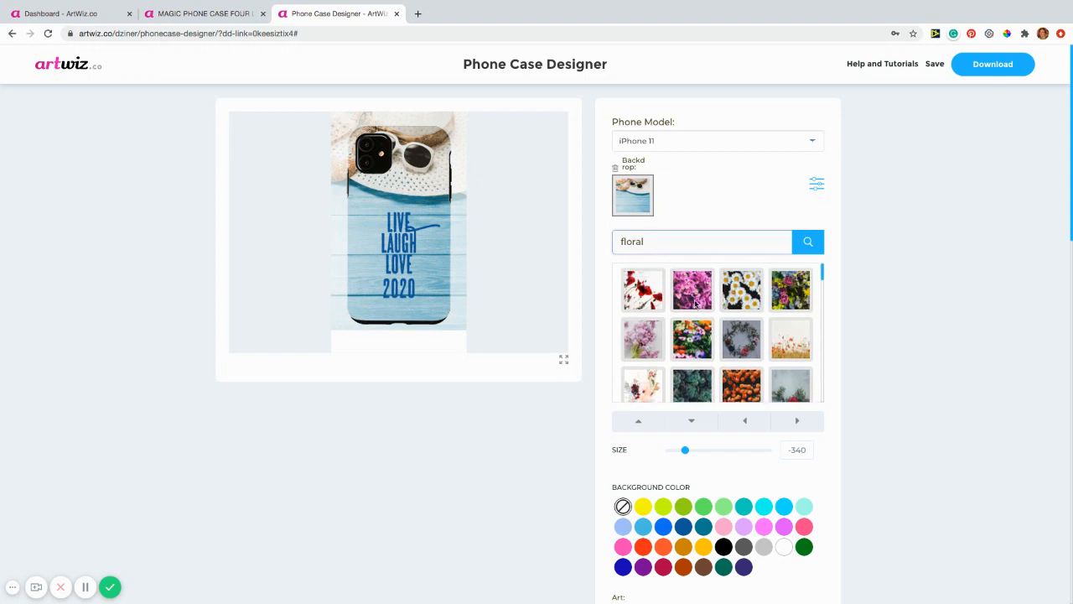
{"action": "left_click", "coordinate": [692, 286]}
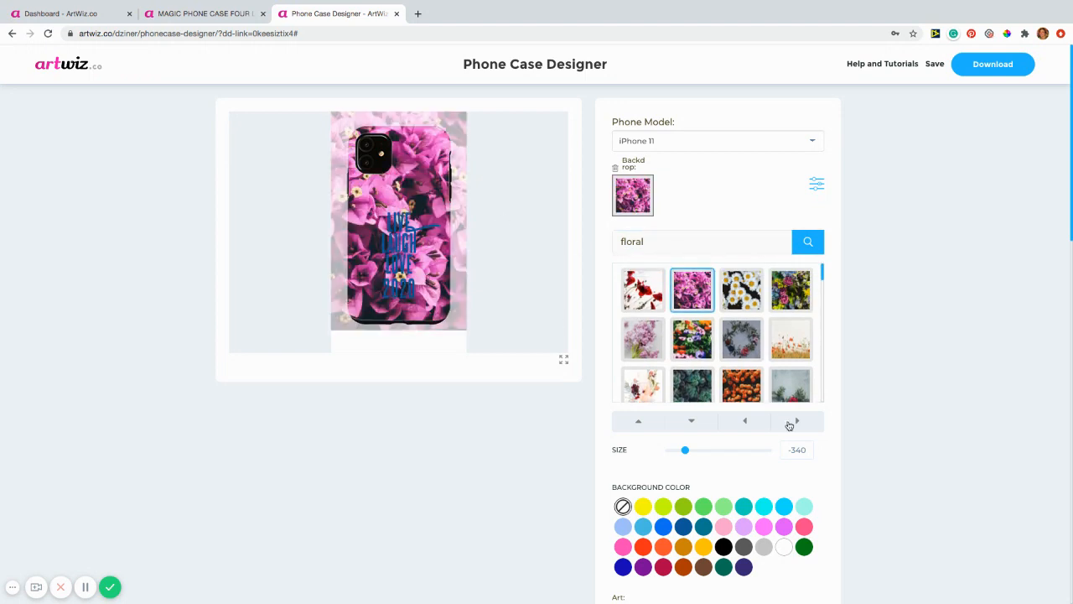
- Search the art images for "bookplate"
{"action": "scroll", "coordinate": [790, 436], "scroll_direction": "down", "scroll_amount": 3}
{"action": "scroll", "coordinate": [788, 426], "scroll_direction": "down", "scroll_amount": 2}
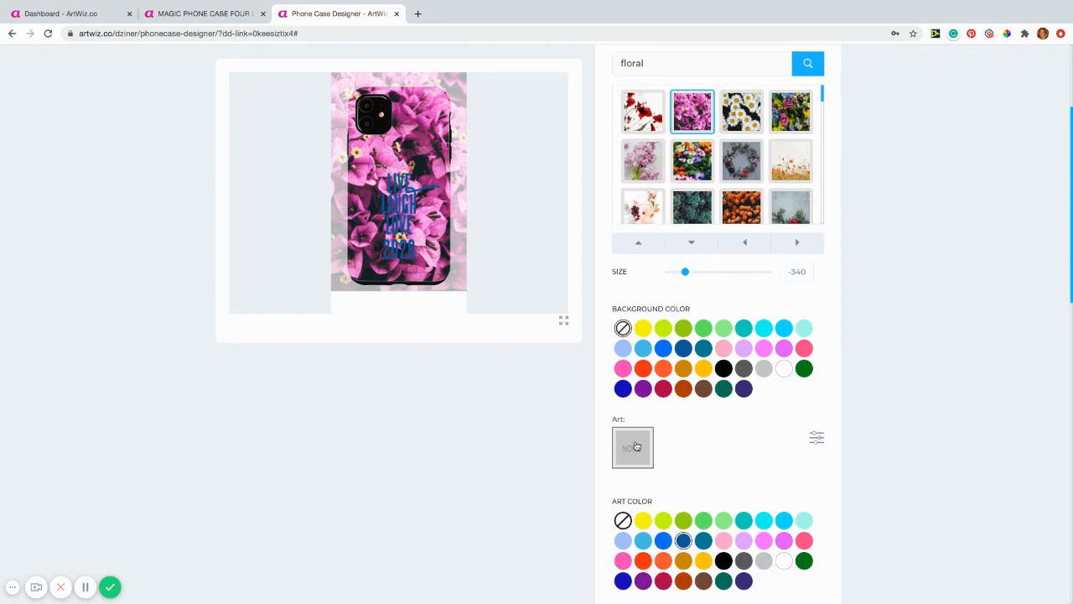
{"action": "left_click", "coordinate": [636, 446]}
{"action": "double_click", "coordinate": [669, 248]}
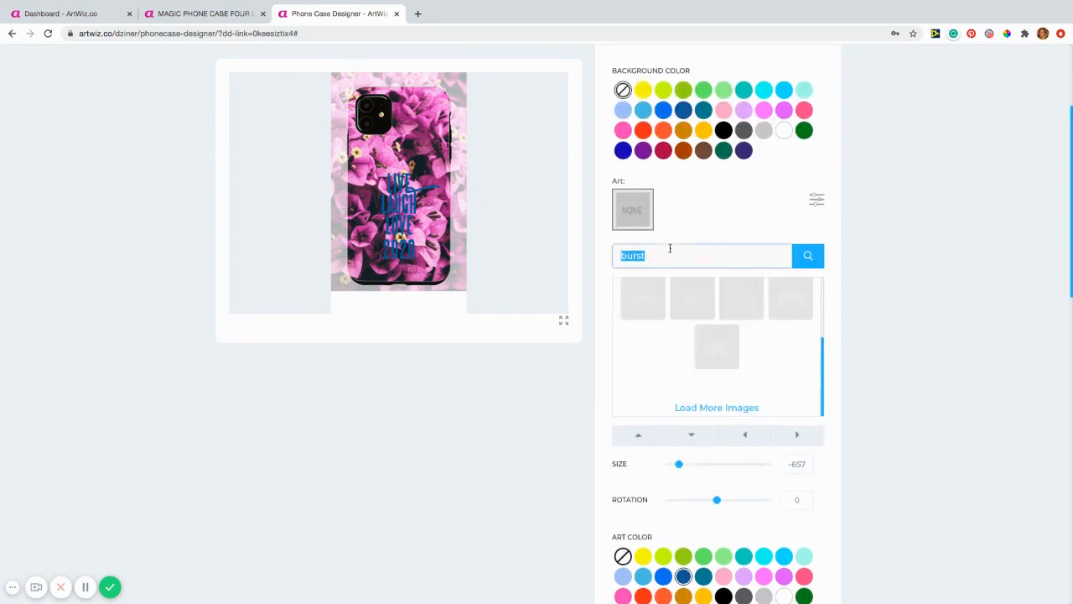
{"action": "type", "text": "bookplate"}
{"action": "key", "text": "Return"}
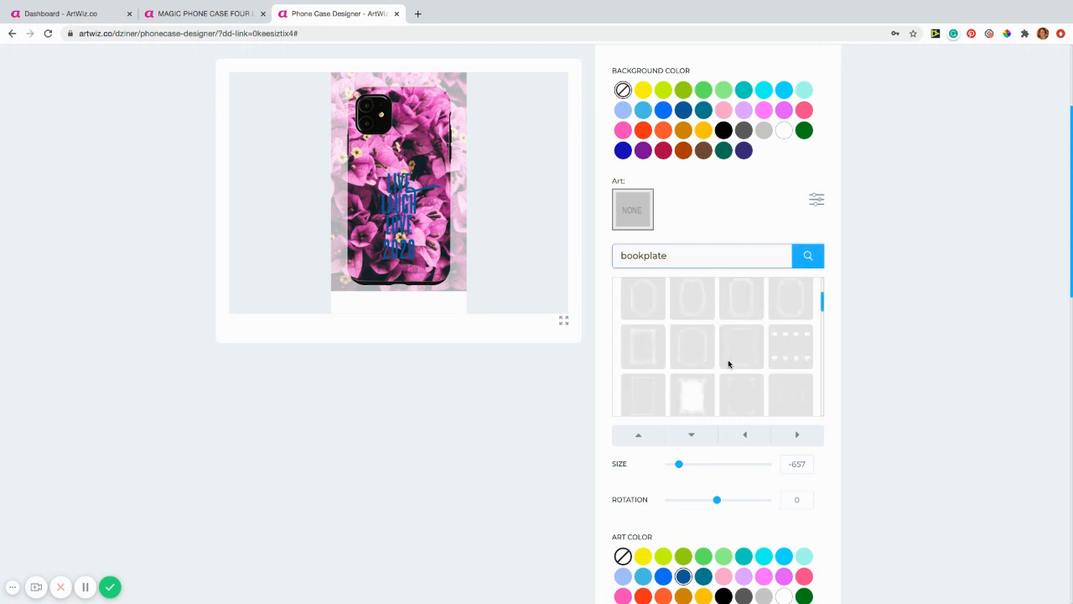
- Browse the bookplate designs and add the solid plaque with rounded top and bottom and a line border
{"action": "scroll", "coordinate": [724, 392], "scroll_direction": "down", "scroll_amount": 1}
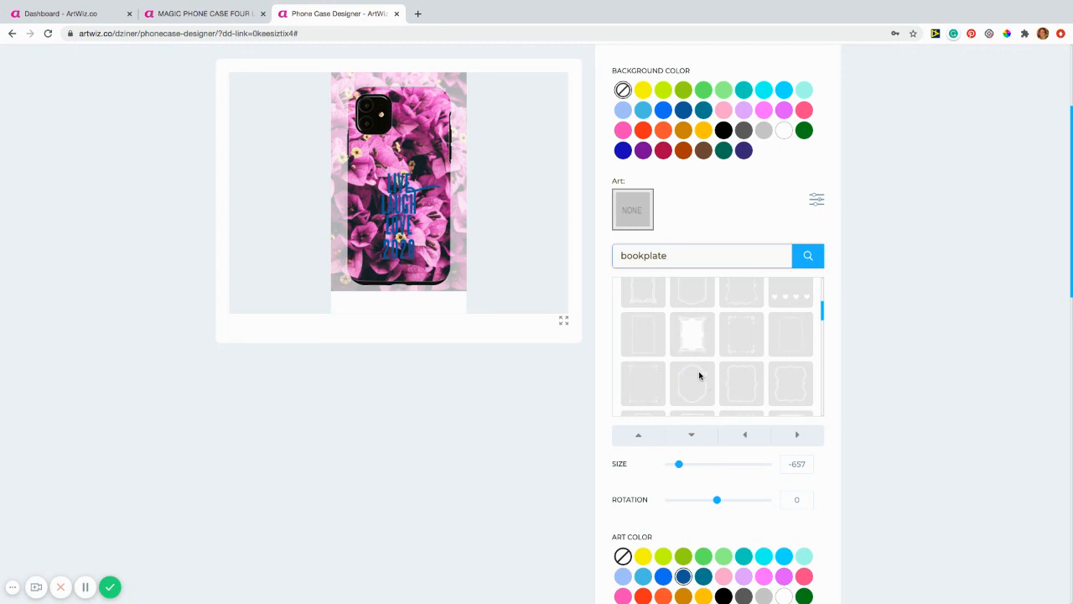
{"action": "scroll", "coordinate": [774, 374], "scroll_direction": "down", "scroll_amount": 2}
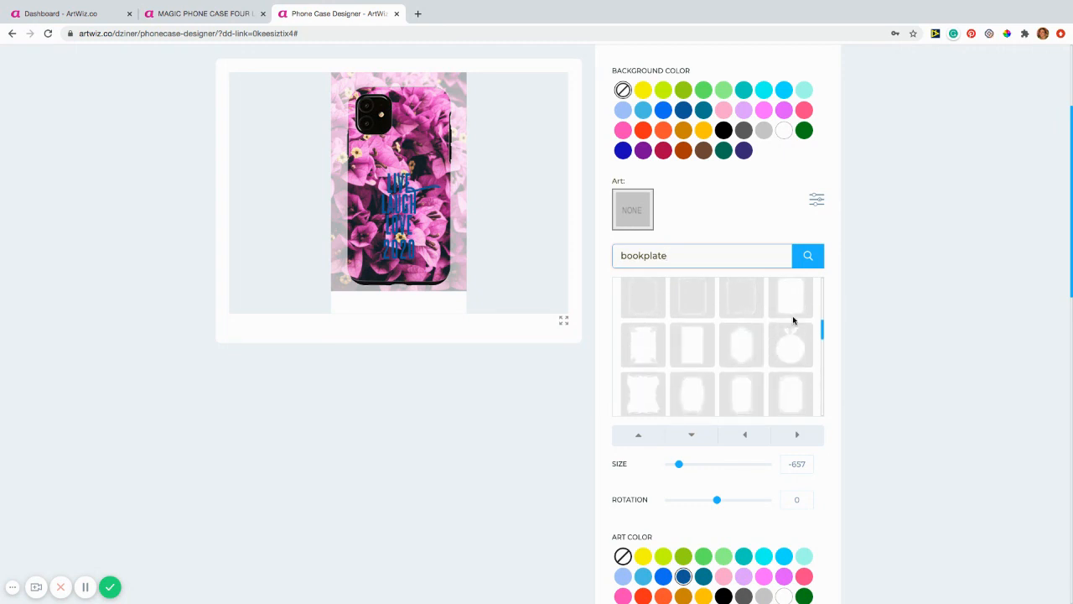
{"action": "scroll", "coordinate": [788, 379], "scroll_direction": "down", "scroll_amount": 1}
{"action": "scroll", "coordinate": [788, 382], "scroll_direction": "down", "scroll_amount": 2}
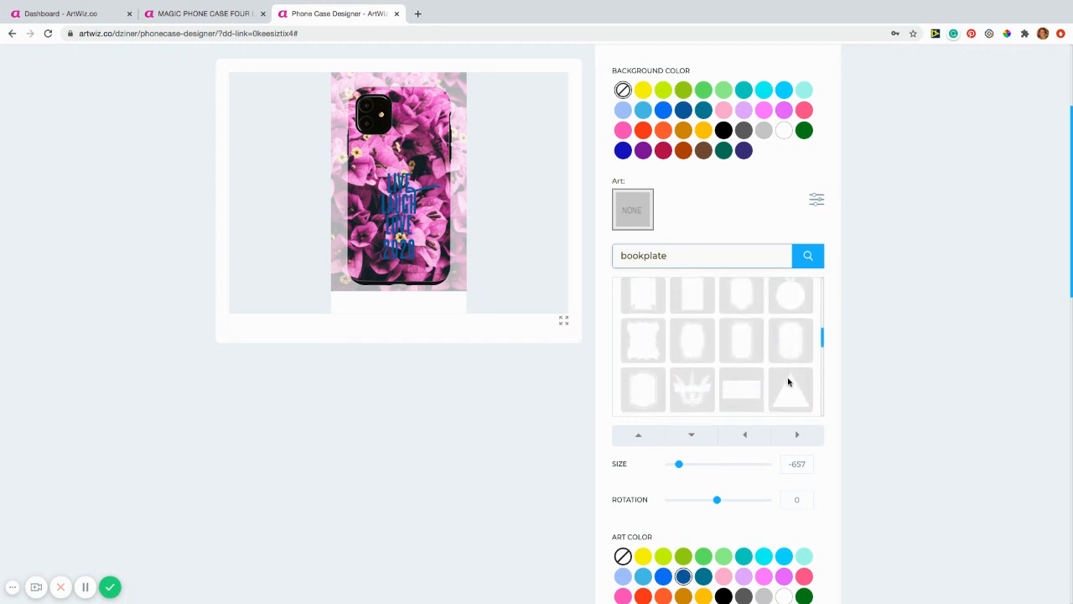
{"action": "scroll", "coordinate": [788, 382], "scroll_direction": "down", "scroll_amount": 3}
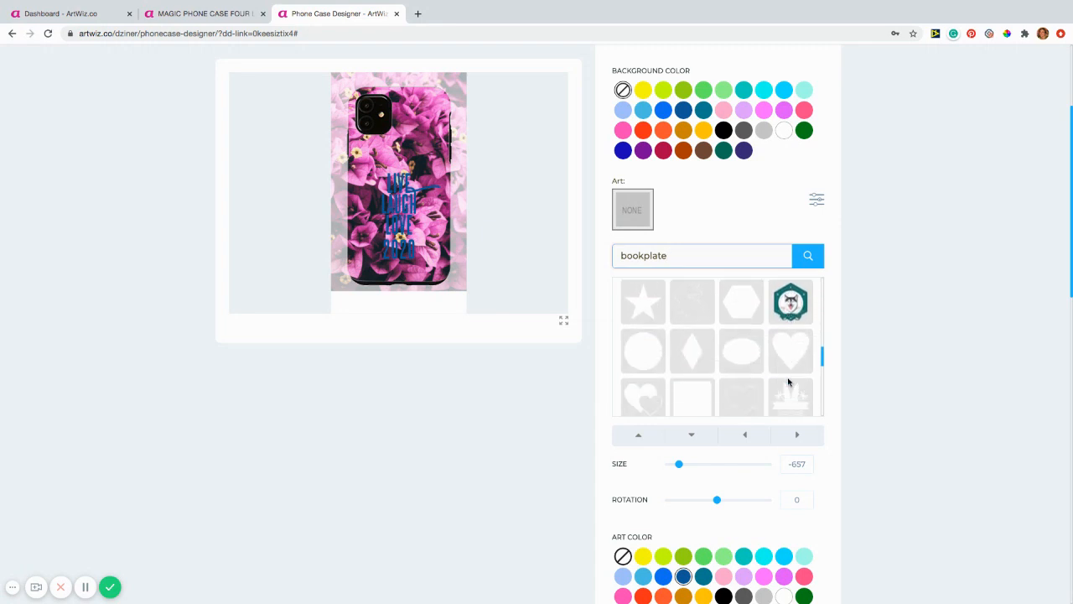
{"action": "scroll", "coordinate": [788, 381], "scroll_direction": "down", "scroll_amount": 1}
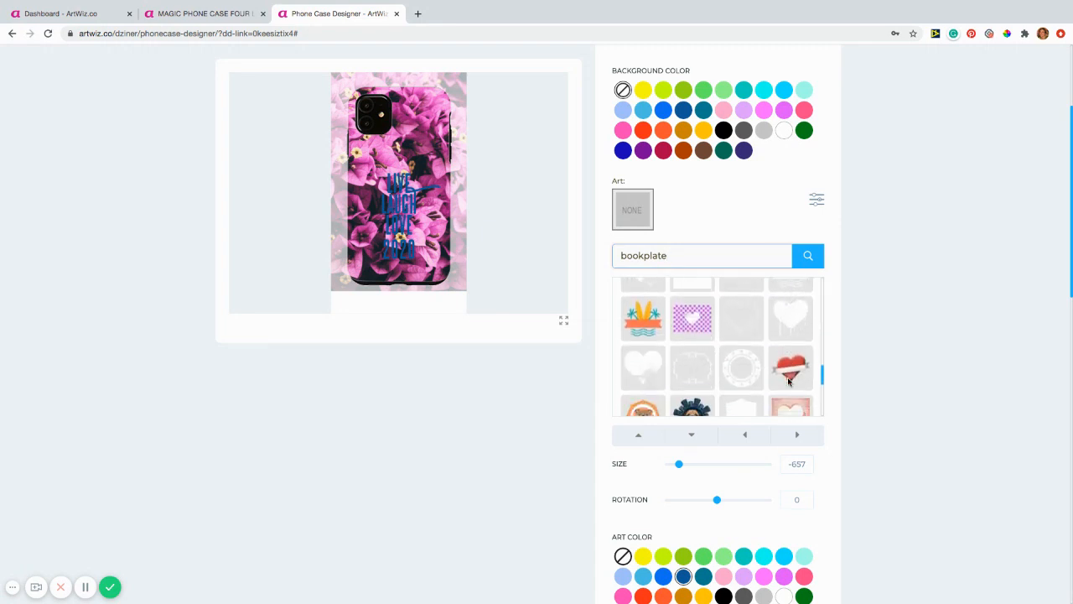
{"action": "scroll", "coordinate": [788, 381], "scroll_direction": "up", "scroll_amount": 4}
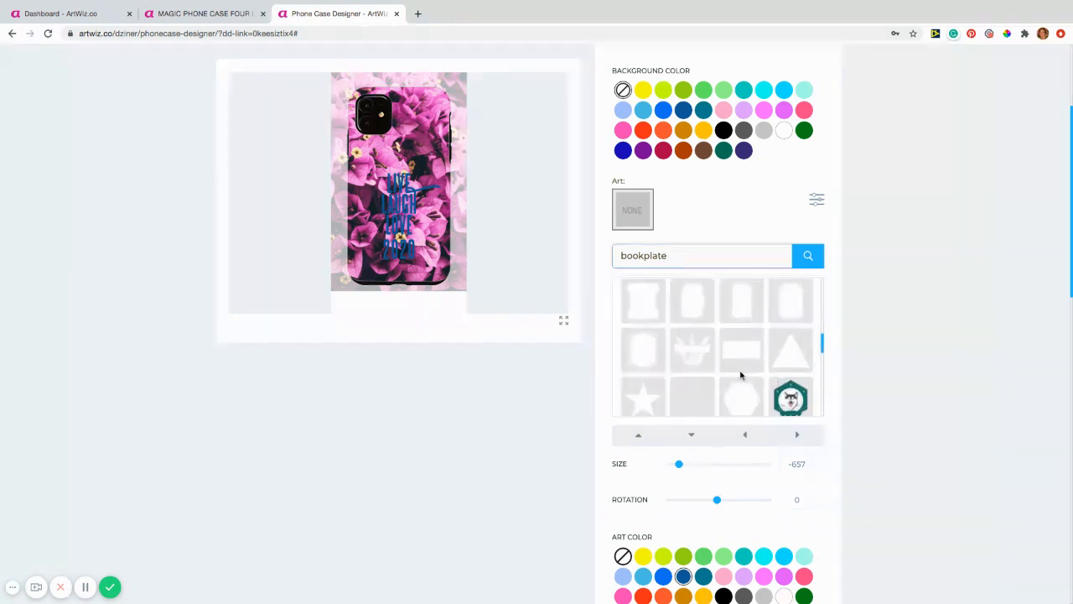
{"action": "left_click", "coordinate": [643, 346]}
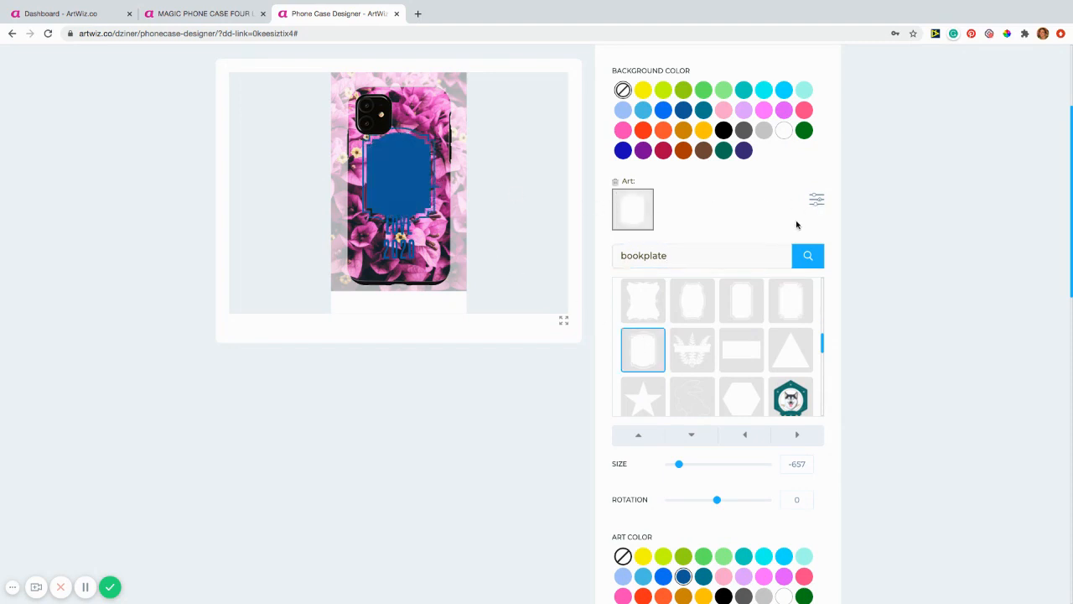
- Enlarge the bookplate art to size -608 and shift it down until it frames all four text lines
{"action": "left_click", "coordinate": [816, 202]}
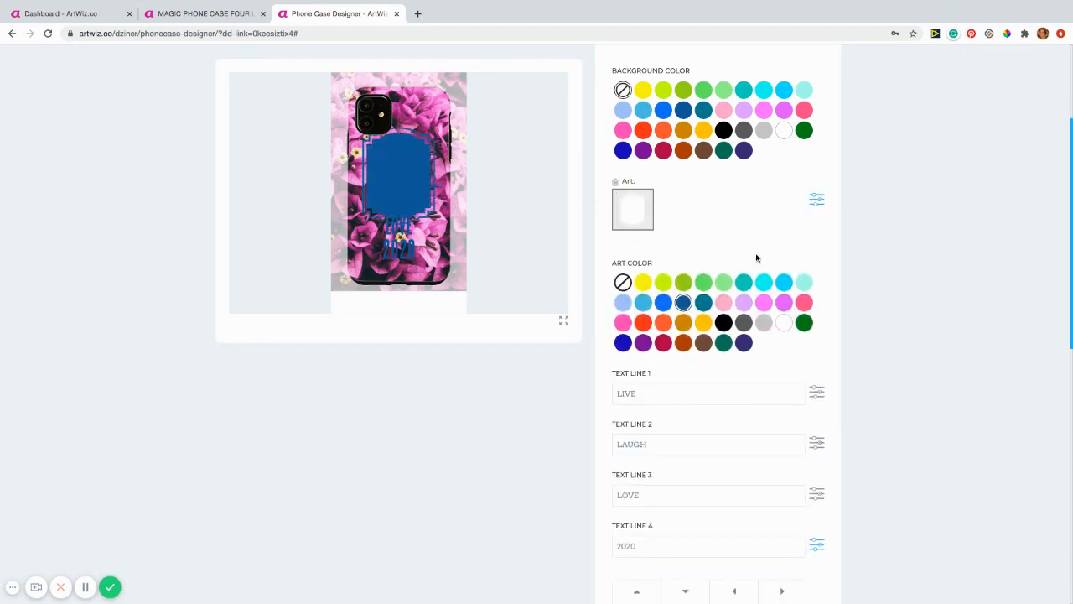
{"action": "left_click", "coordinate": [815, 200]}
{"action": "left_click_drag", "start_coordinate": [679, 471], "coordinate": [684, 471]}
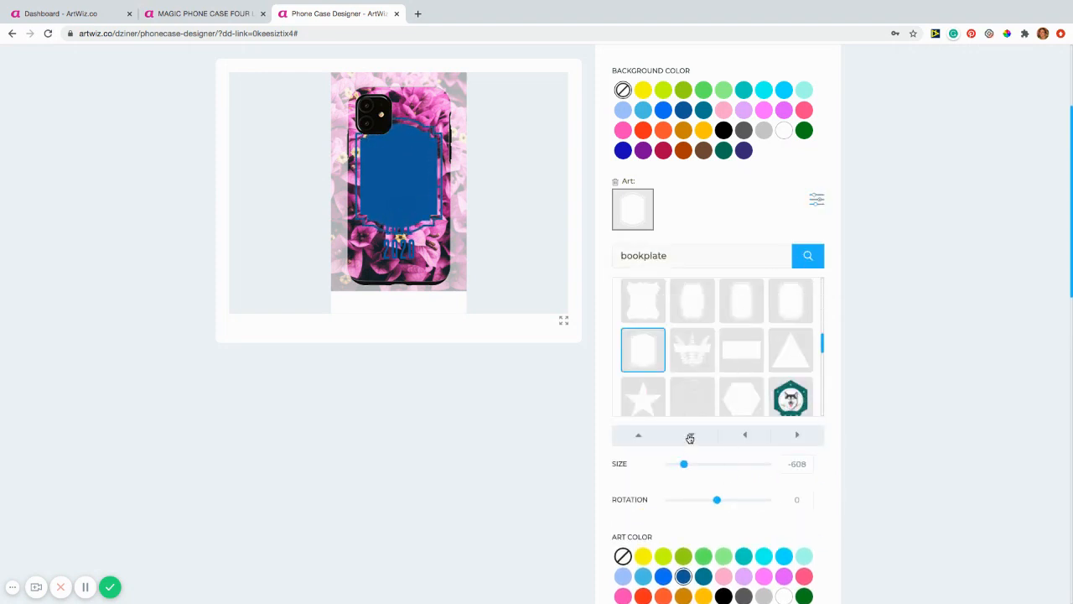
{"action": "left_click", "coordinate": [690, 438]}
{"action": "left_click", "coordinate": [690, 438]}
{"action": "left_click", "coordinate": [690, 438]}
{"action": "left_click", "coordinate": [690, 438]}
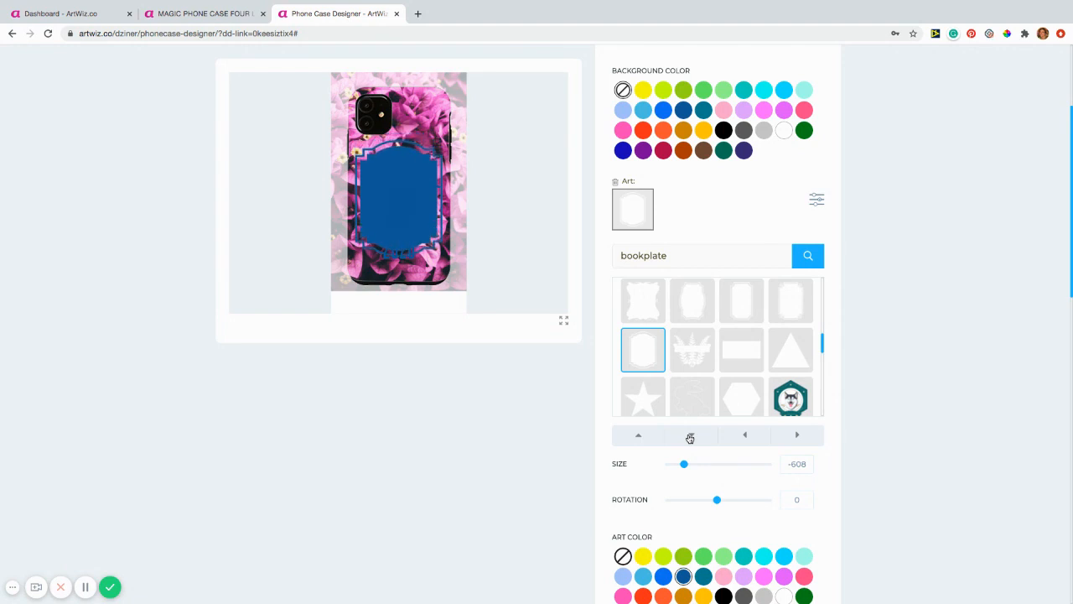
{"action": "left_click", "coordinate": [690, 439]}
{"action": "left_click", "coordinate": [690, 438]}
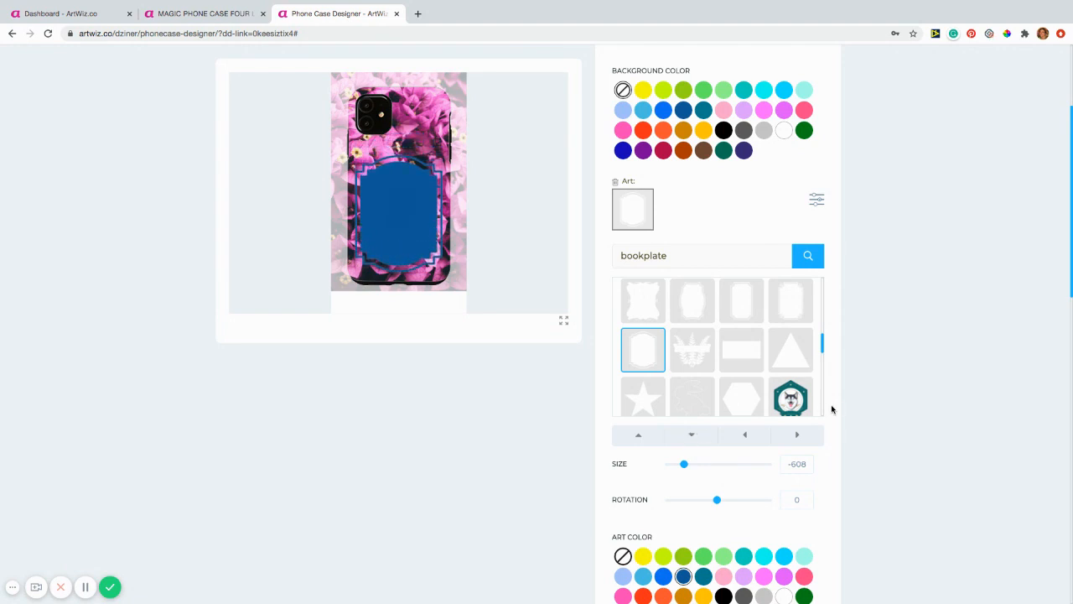
- Try yellow and amber as the bookplate's art color and settle on black
{"action": "scroll", "coordinate": [855, 419], "scroll_direction": "down", "scroll_amount": 6}
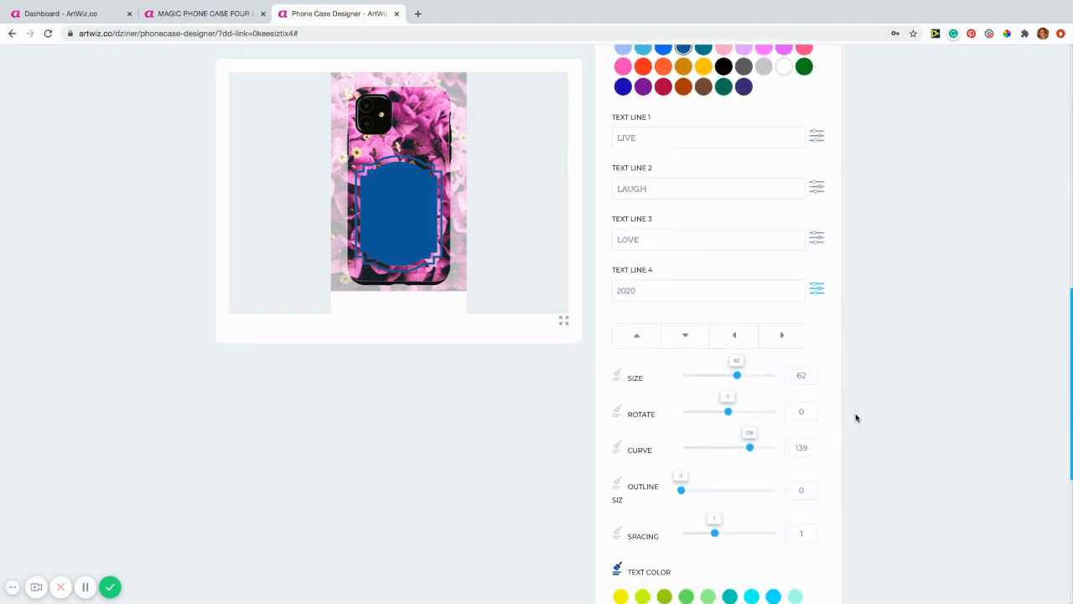
{"action": "scroll", "coordinate": [855, 420], "scroll_direction": "up", "scroll_amount": 5}
{"action": "scroll", "coordinate": [712, 146], "scroll_direction": "up", "scroll_amount": 3}
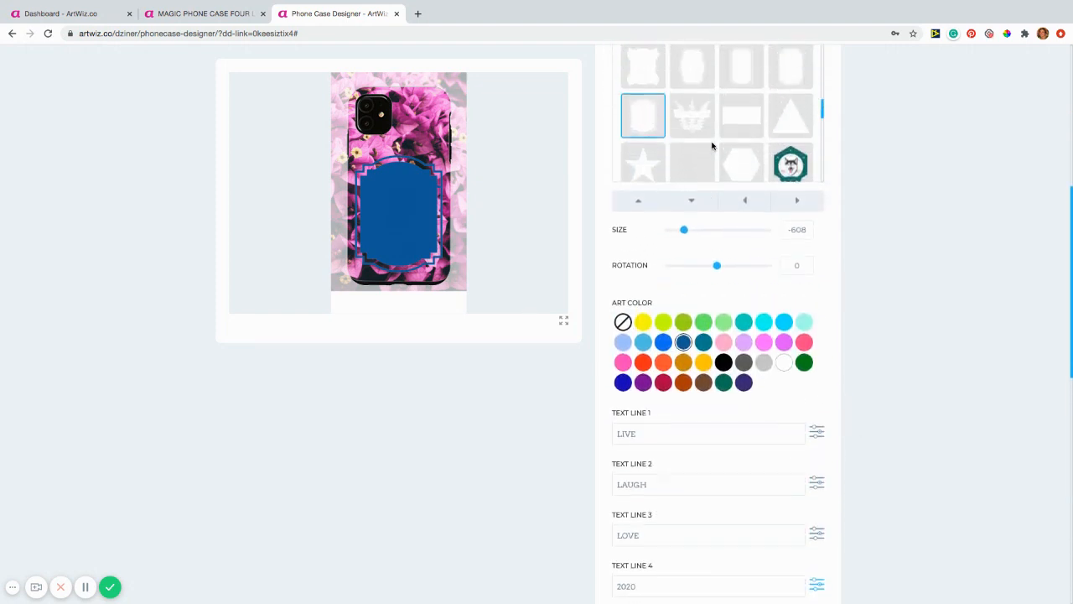
{"action": "scroll", "coordinate": [712, 146], "scroll_direction": "up", "scroll_amount": 3}
{"action": "scroll", "coordinate": [711, 144], "scroll_direction": "down", "scroll_amount": 2}
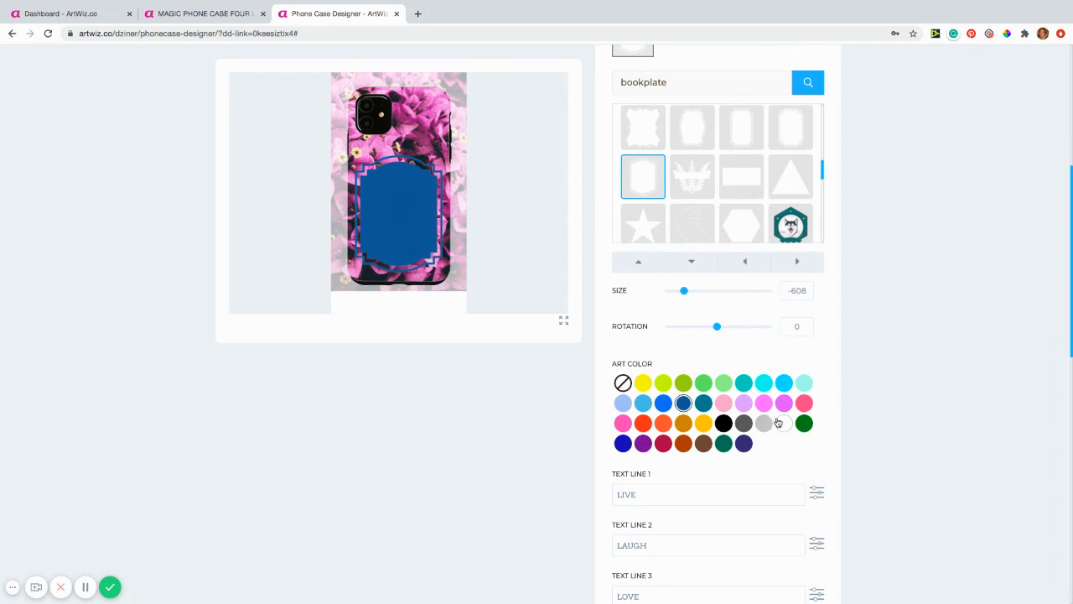
{"action": "left_click", "coordinate": [643, 383]}
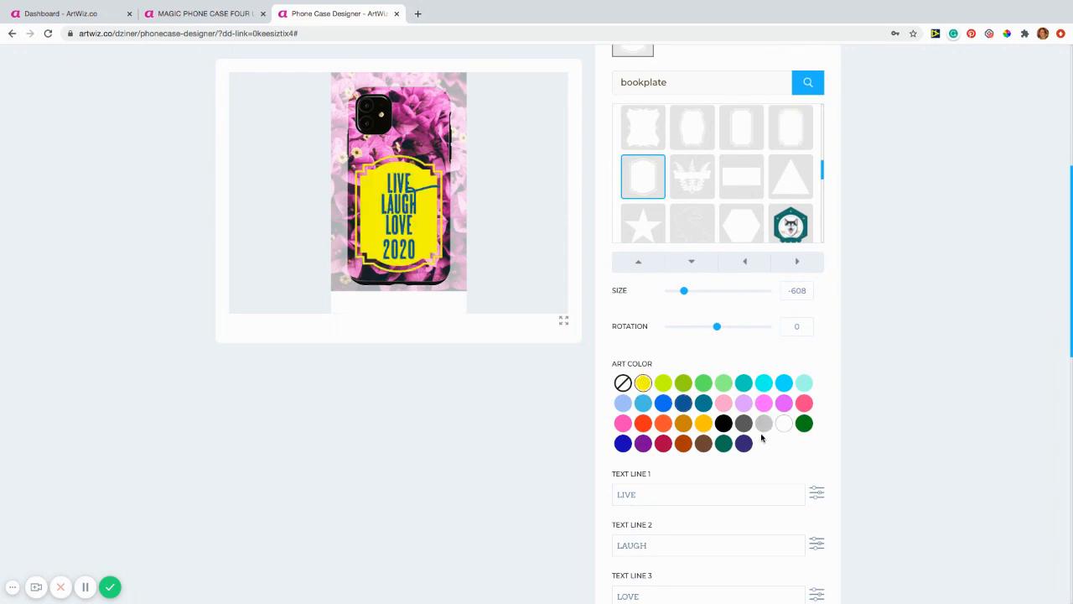
{"action": "left_click", "coordinate": [704, 424]}
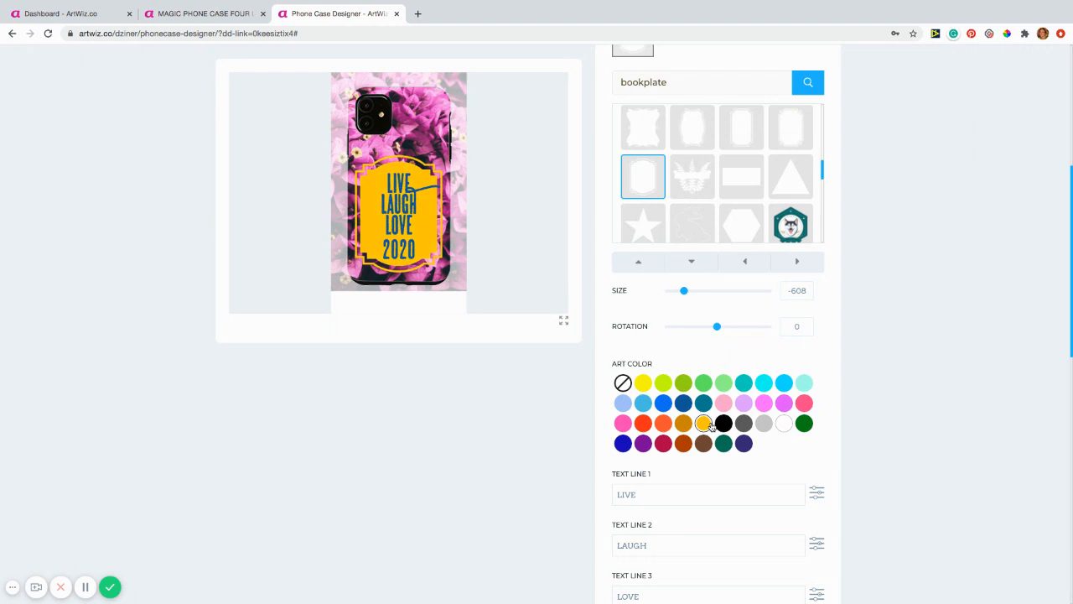
{"action": "left_click", "coordinate": [726, 424]}
- Try hot pink on all four text lines and settle on orchid purple-pink
{"action": "scroll", "coordinate": [803, 438], "scroll_direction": "down", "scroll_amount": 7}
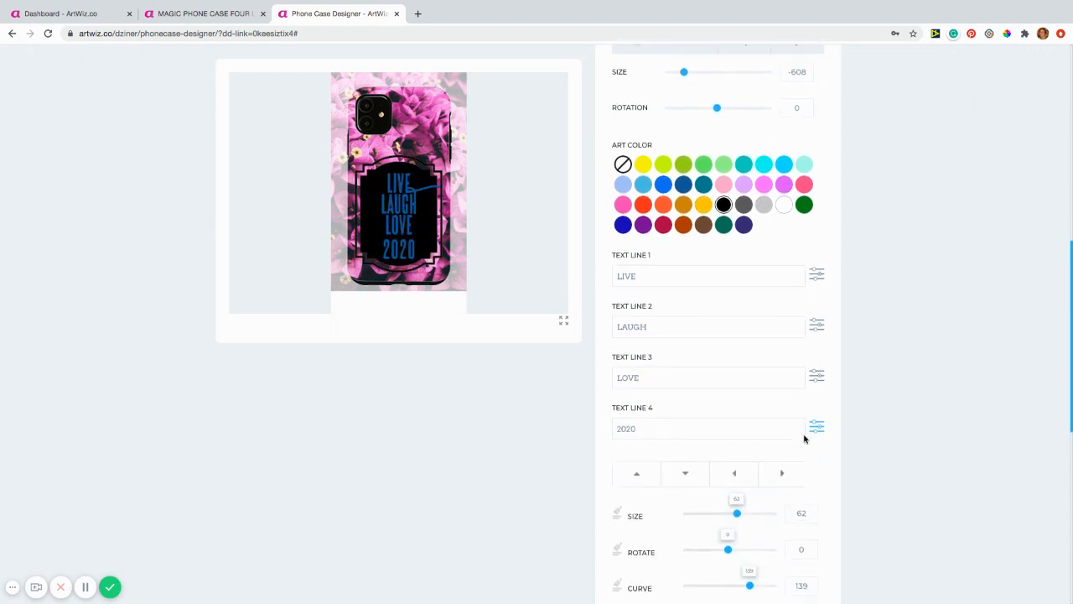
{"action": "scroll", "coordinate": [804, 438], "scroll_direction": "down", "scroll_amount": 2}
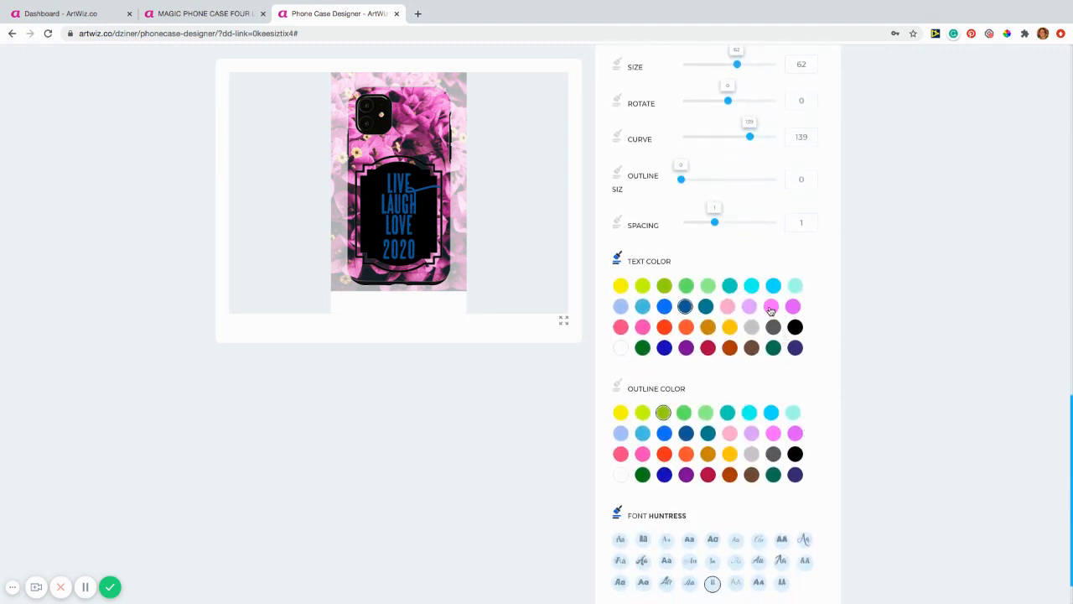
{"action": "left_click", "coordinate": [641, 327]}
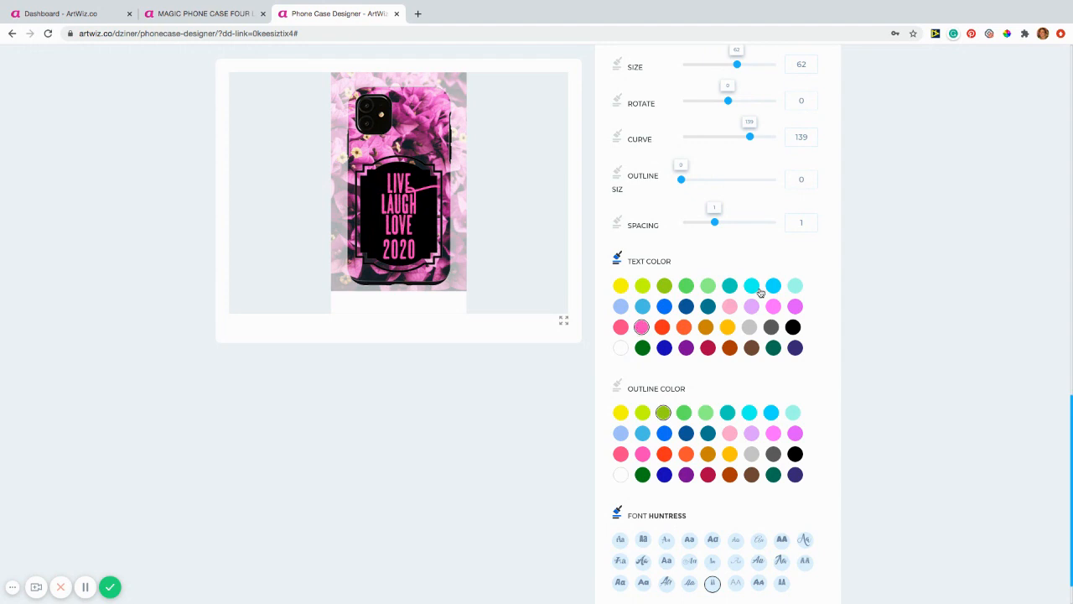
{"action": "left_click", "coordinate": [798, 307]}
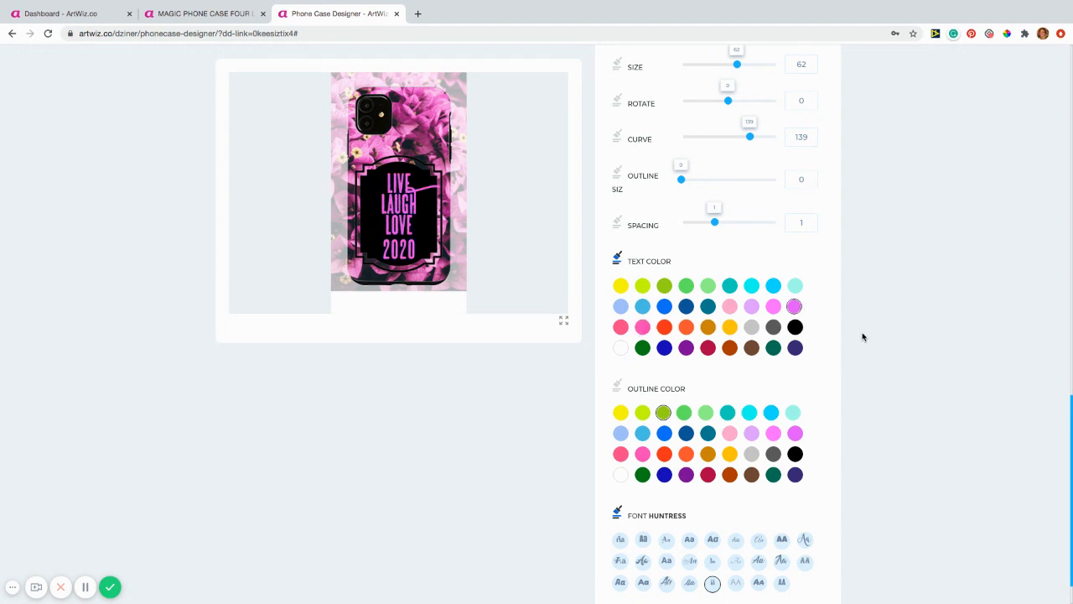